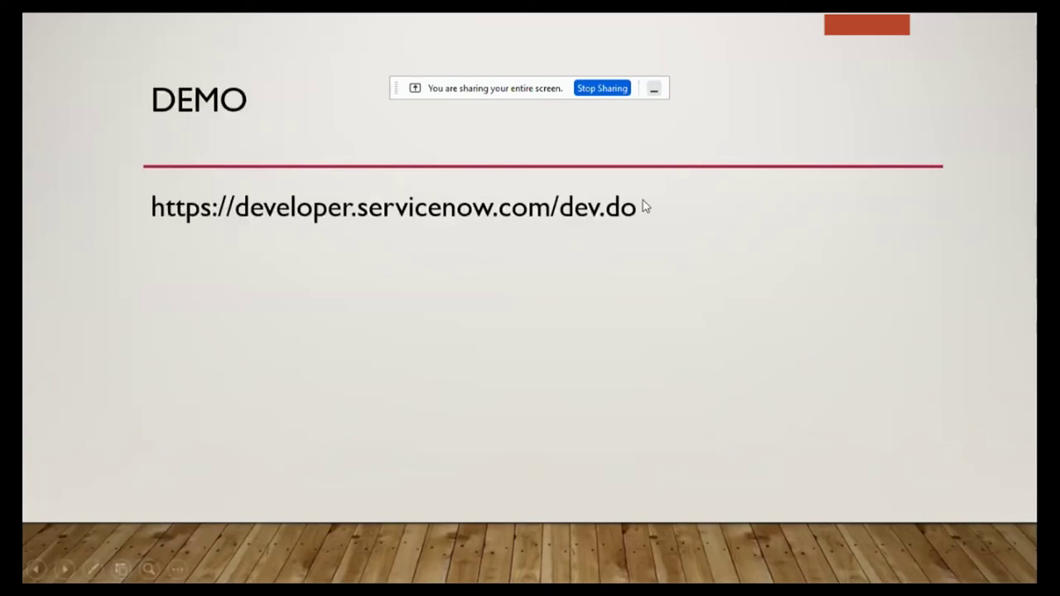
Exit the slide show, returning to slide 7 of the 'ServiceNow Introduction' deck in Normal view.
{"action": "key", "text": "Escape"}
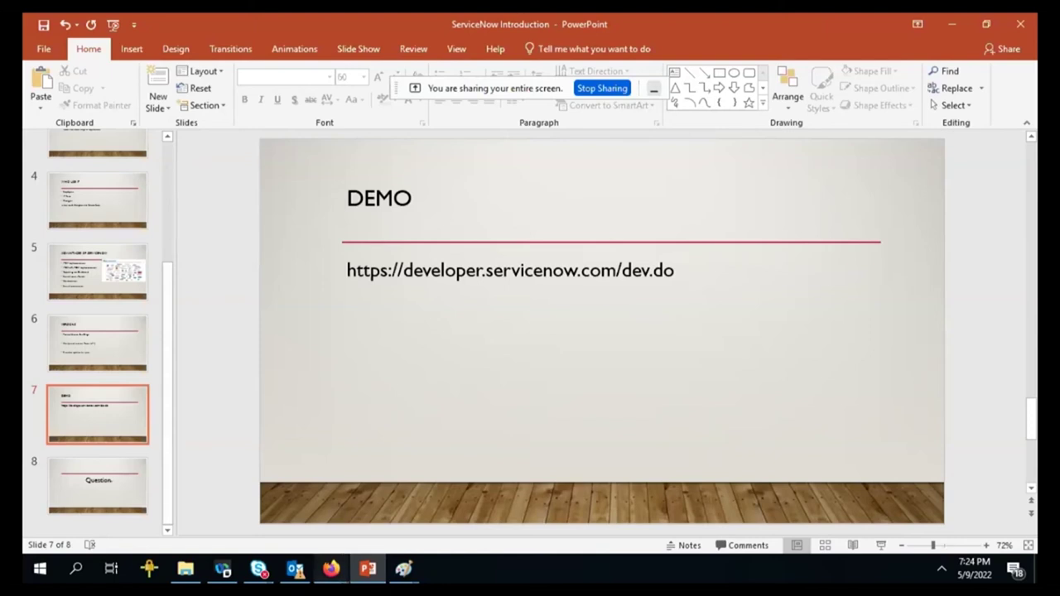
Bring Firefox forward on the ServiceNow Developers tab and close the Google Search tab.
{"action": "mouse_move", "coordinate": [331, 568]}
{"action": "left_click", "coordinate": [265, 536]}
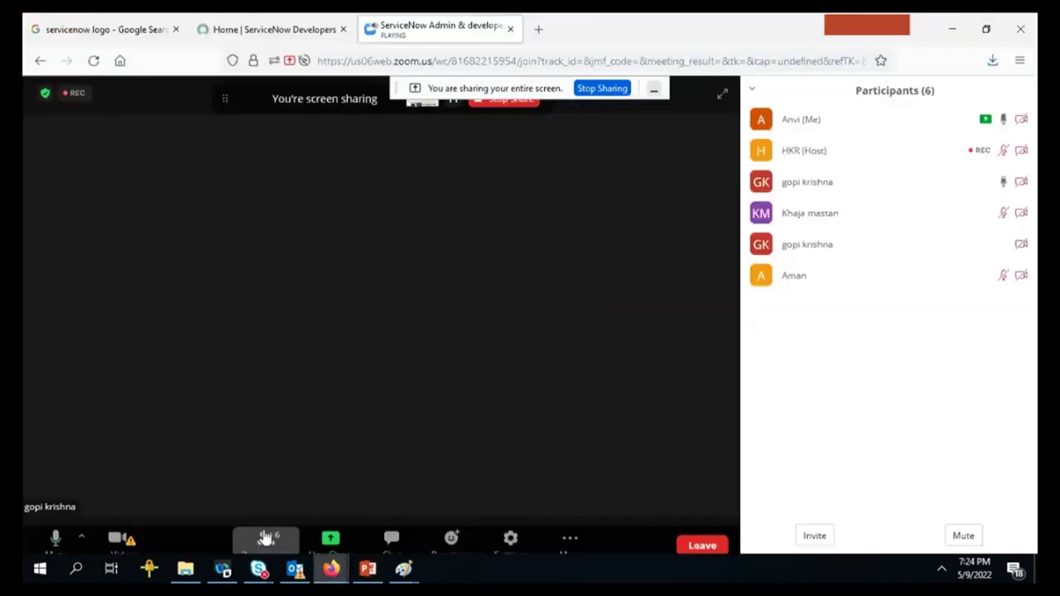
{"action": "left_click", "coordinate": [318, 25]}
{"action": "left_click", "coordinate": [412, 60]}
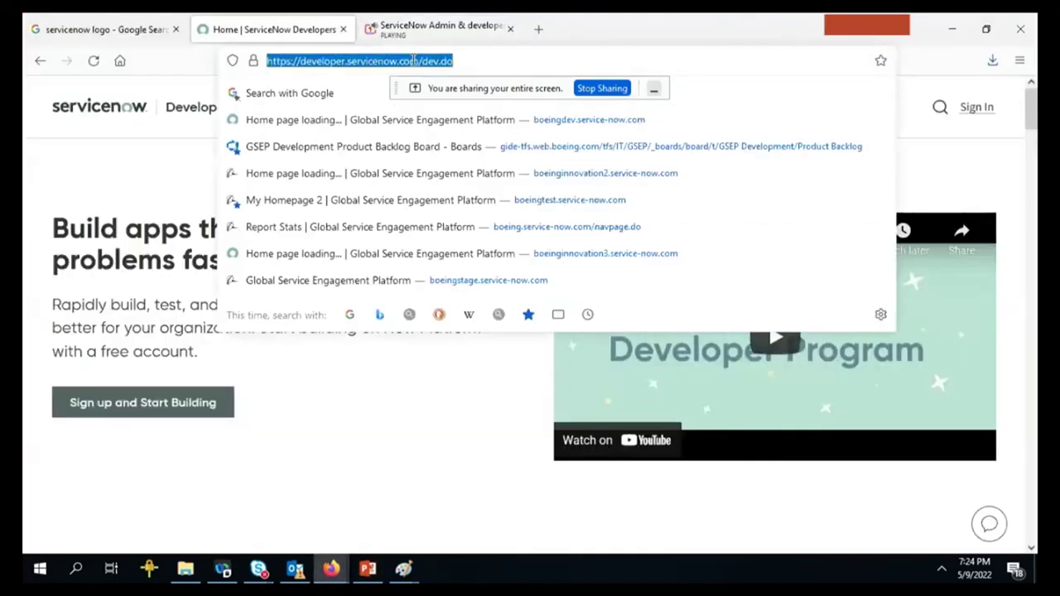
{"action": "left_click", "coordinate": [176, 31]}
Open the Sign up and Start Building form for a new ServiceNow ID.
{"action": "left_click", "coordinate": [368, 360]}
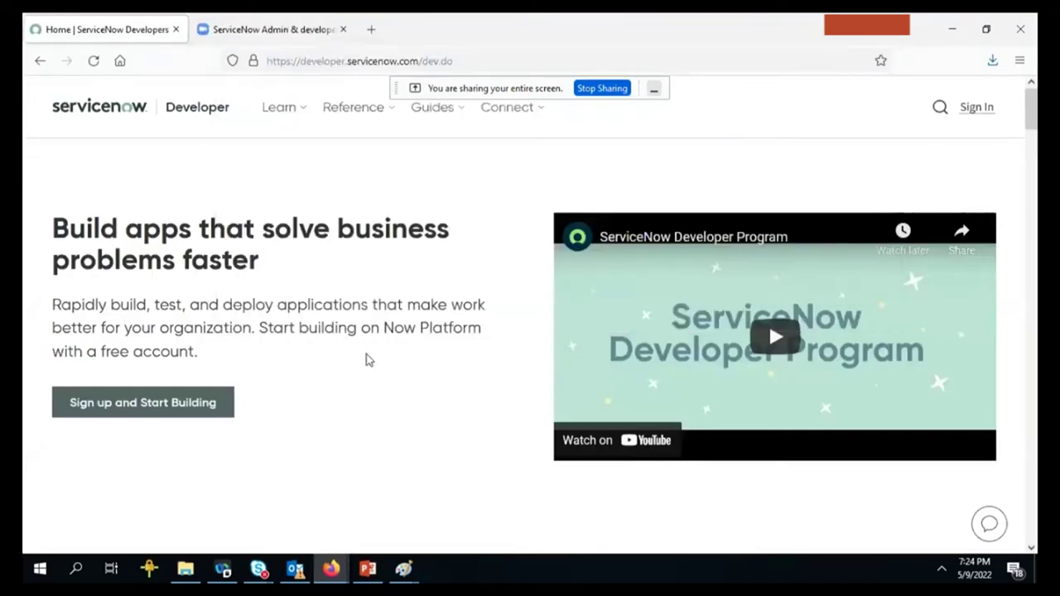
{"action": "key", "text": "alt+Tab"}
{"action": "key", "text": "alt+Tab"}
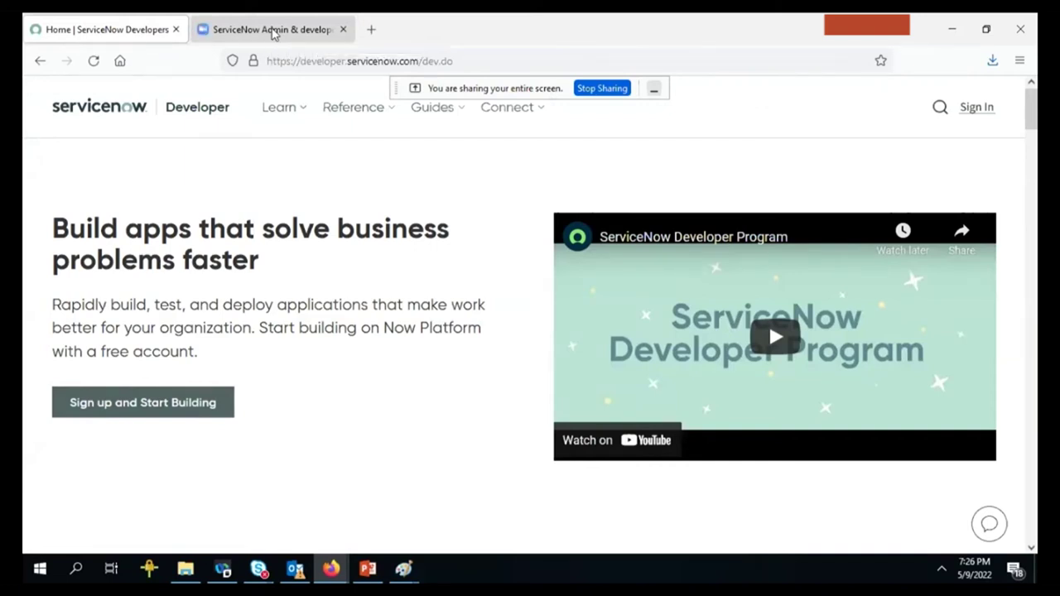
{"action": "left_click", "coordinate": [104, 411]}
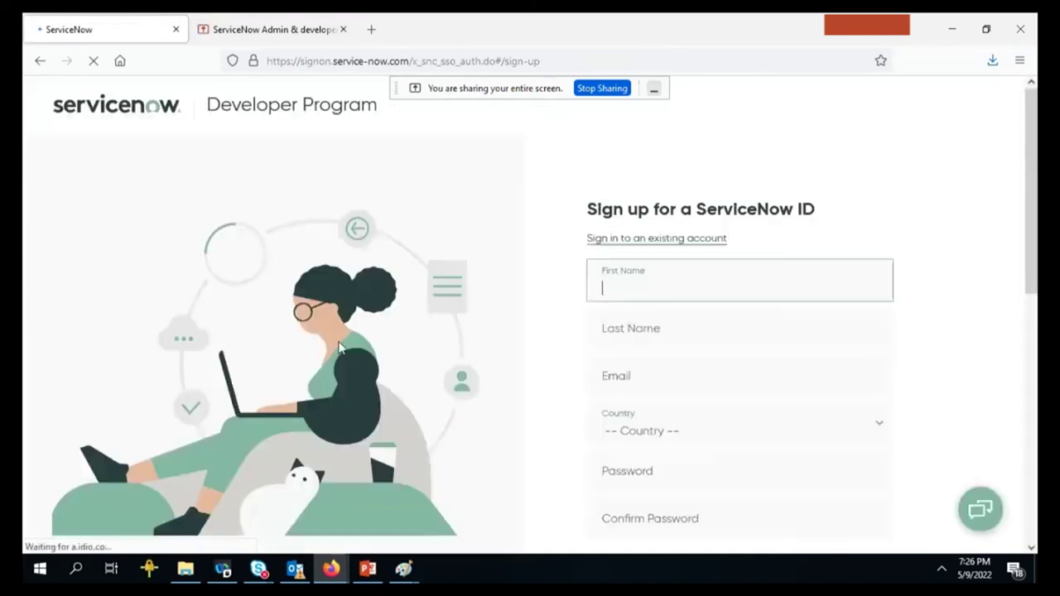
Look over the sign-up form from the Email field down, then return to the developer home page.
{"action": "left_click", "coordinate": [648, 365]}
{"action": "left_click", "coordinate": [553, 338]}
{"action": "scroll", "coordinate": [554, 338], "scroll_direction": "down", "scroll_amount": 3}
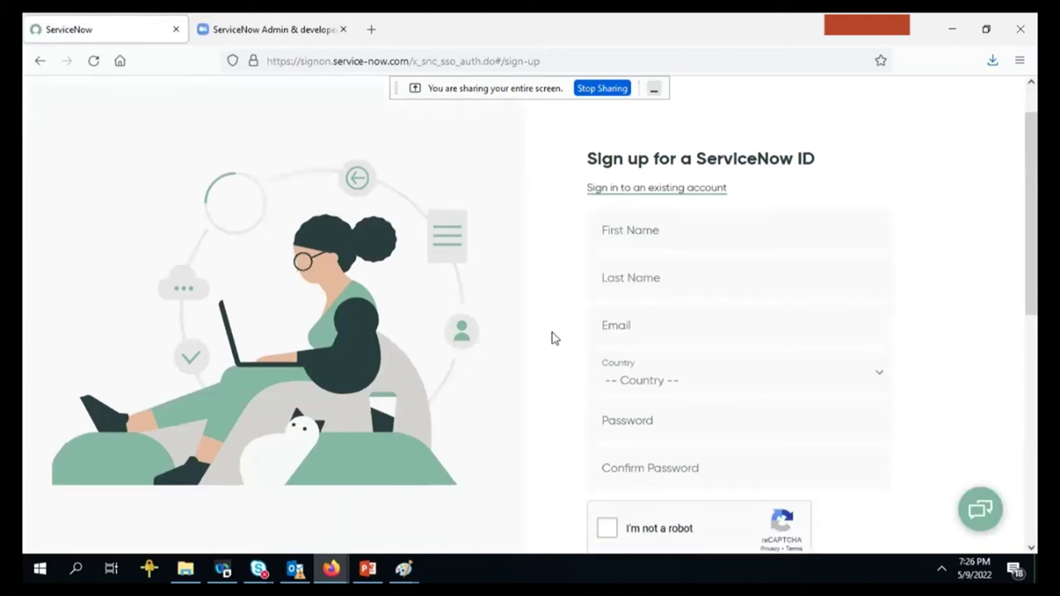
{"action": "left_click", "coordinate": [739, 252]}
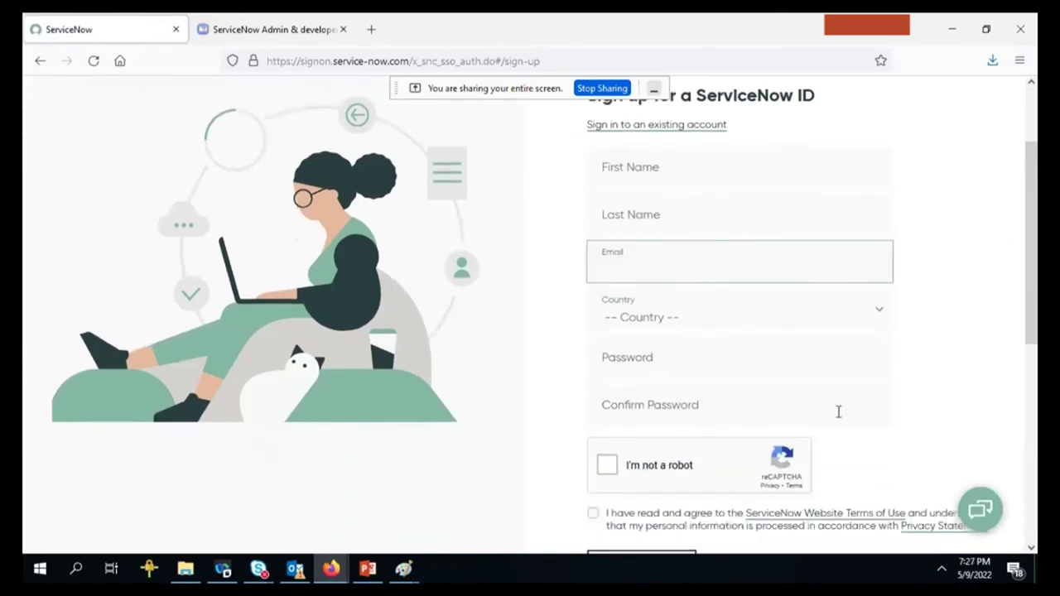
{"action": "scroll", "coordinate": [704, 405], "scroll_direction": "down", "scroll_amount": 5}
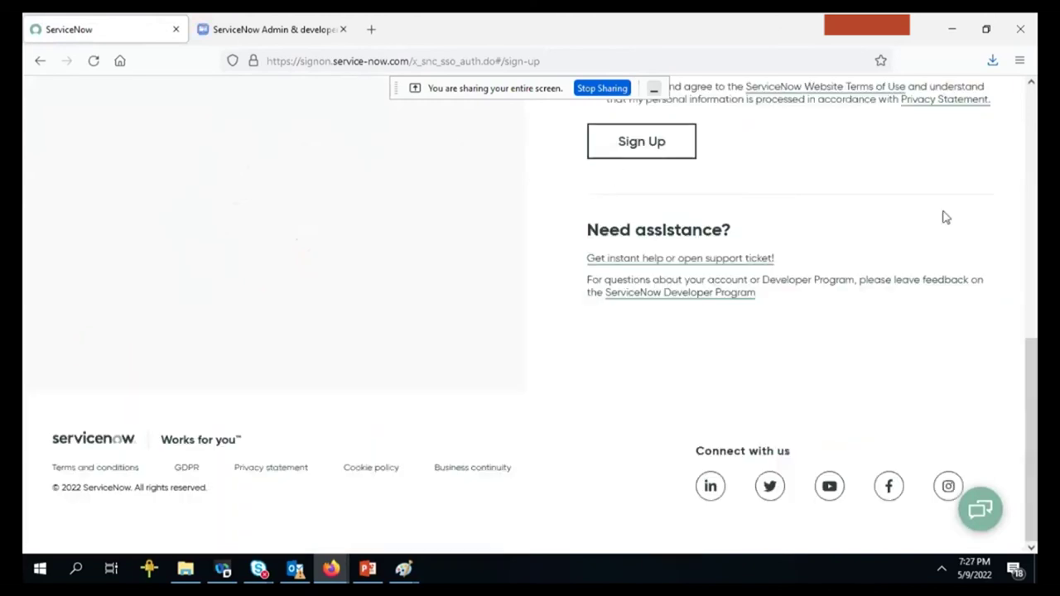
{"action": "scroll", "coordinate": [746, 332], "scroll_direction": "up", "scroll_amount": 5}
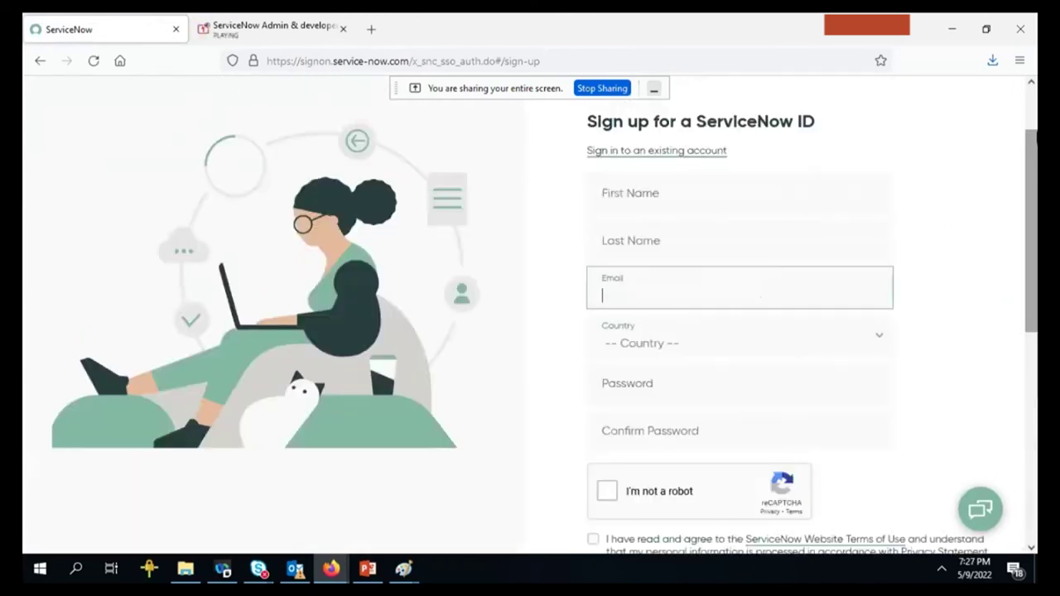
{"action": "scroll", "coordinate": [331, 249], "scroll_direction": "up", "scroll_amount": 2}
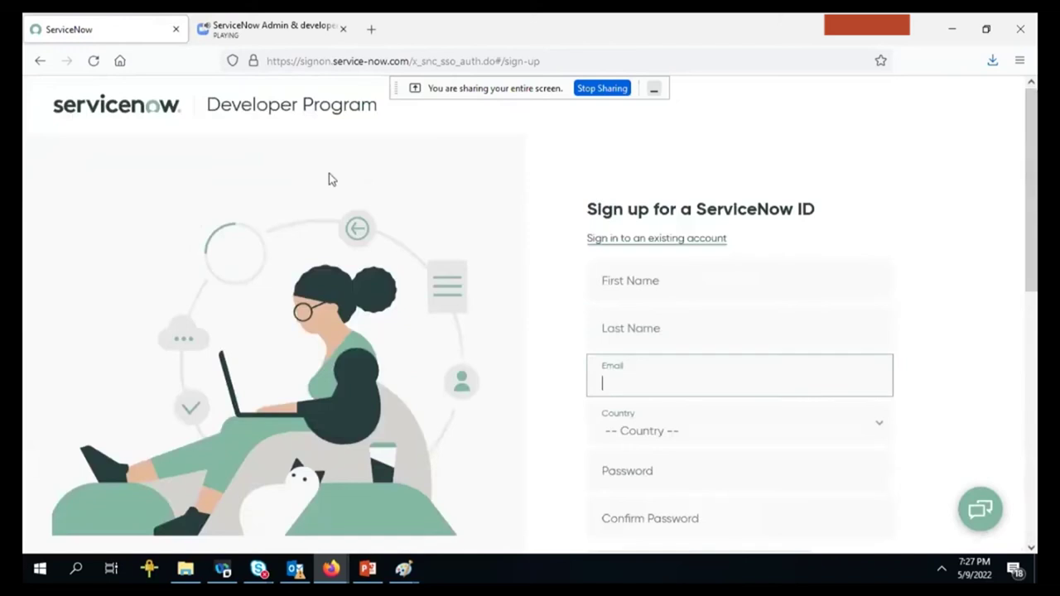
{"action": "left_click", "coordinate": [38, 63]}
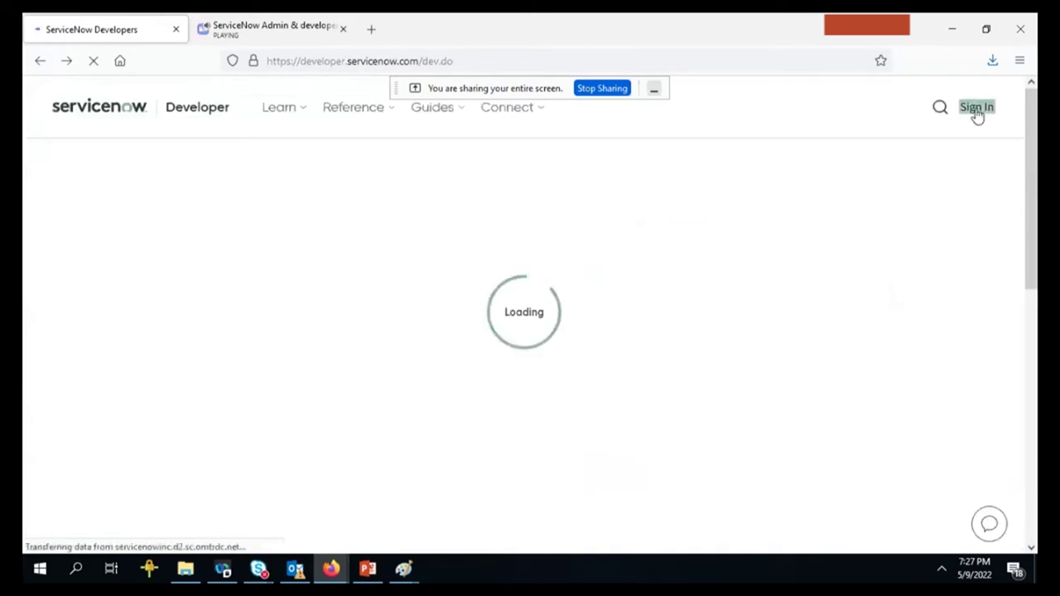
Sign in to the developer portal and answer Yes to whether you code.
{"action": "left_click", "coordinate": [979, 109]}
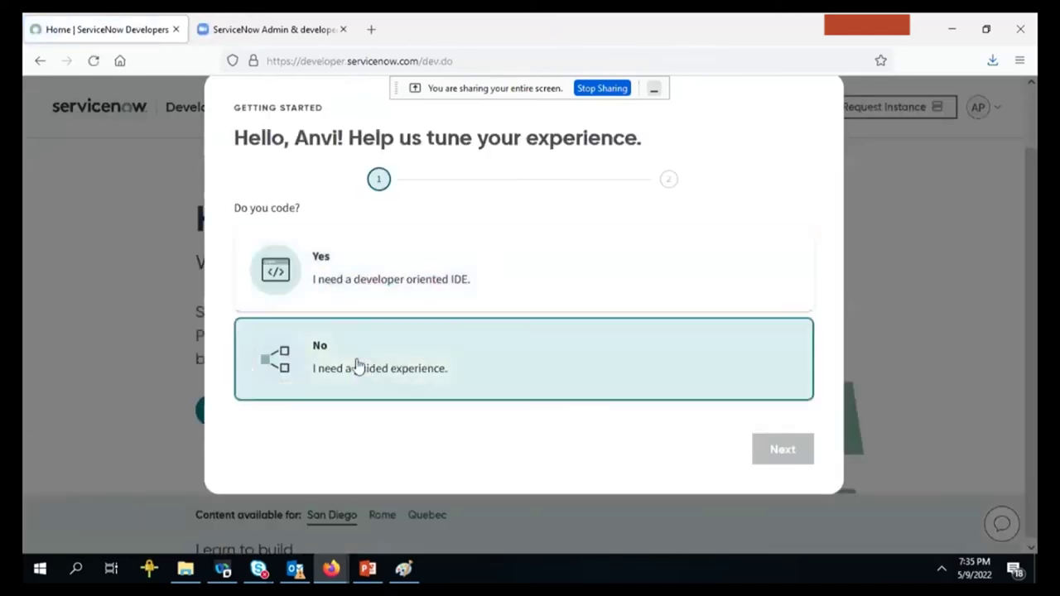
{"action": "left_click", "coordinate": [596, 277]}
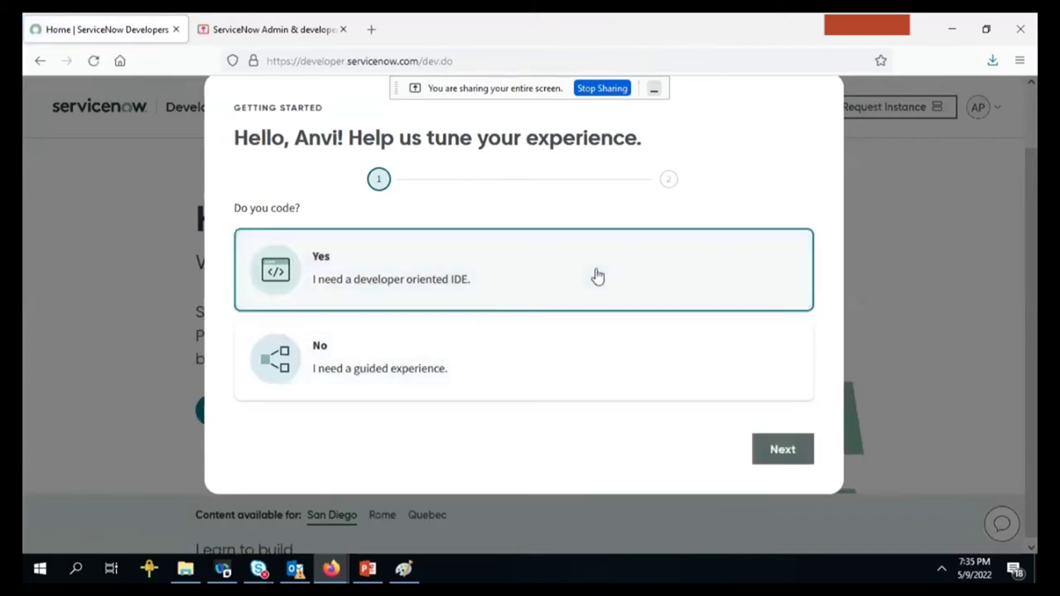
{"action": "left_click", "coordinate": [762, 461]}
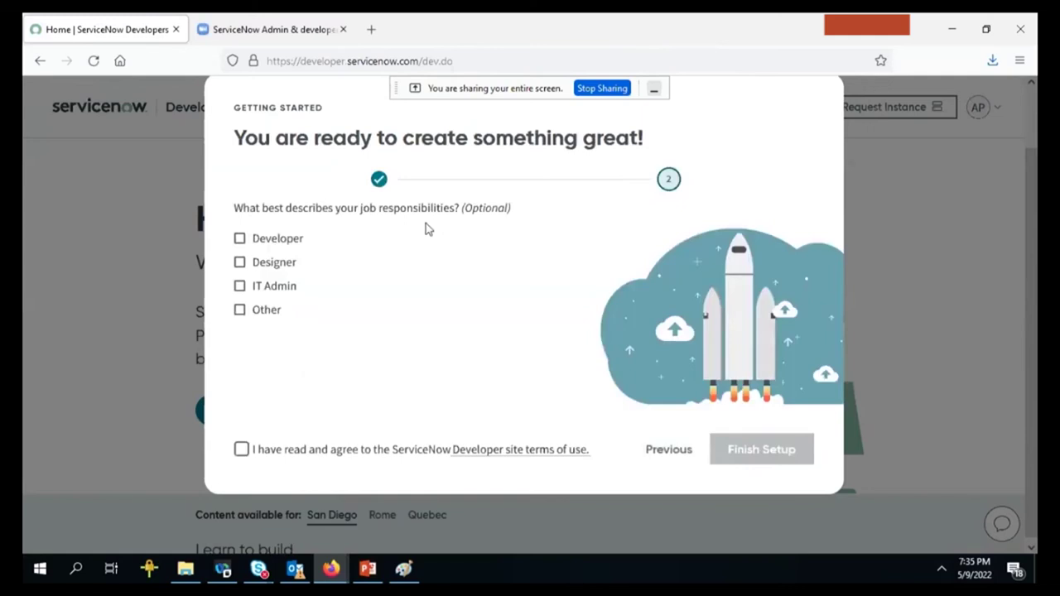
Tick the Developer, Designer, IT Admin and Other roles, accept the terms, and finish setup.
{"action": "left_click", "coordinate": [276, 238]}
{"action": "left_click", "coordinate": [276, 263]}
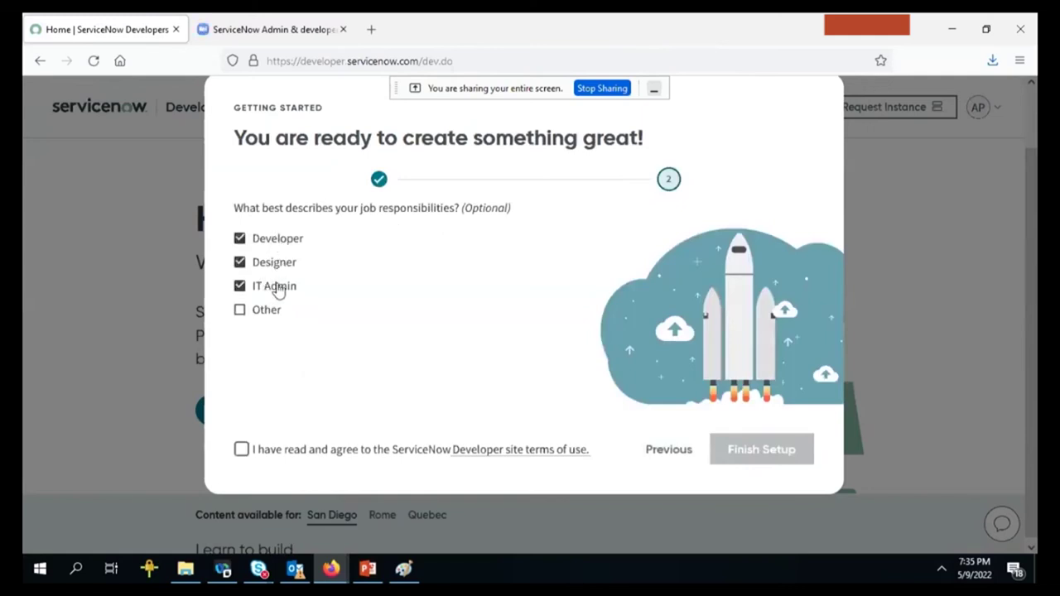
{"action": "left_click", "coordinate": [265, 309]}
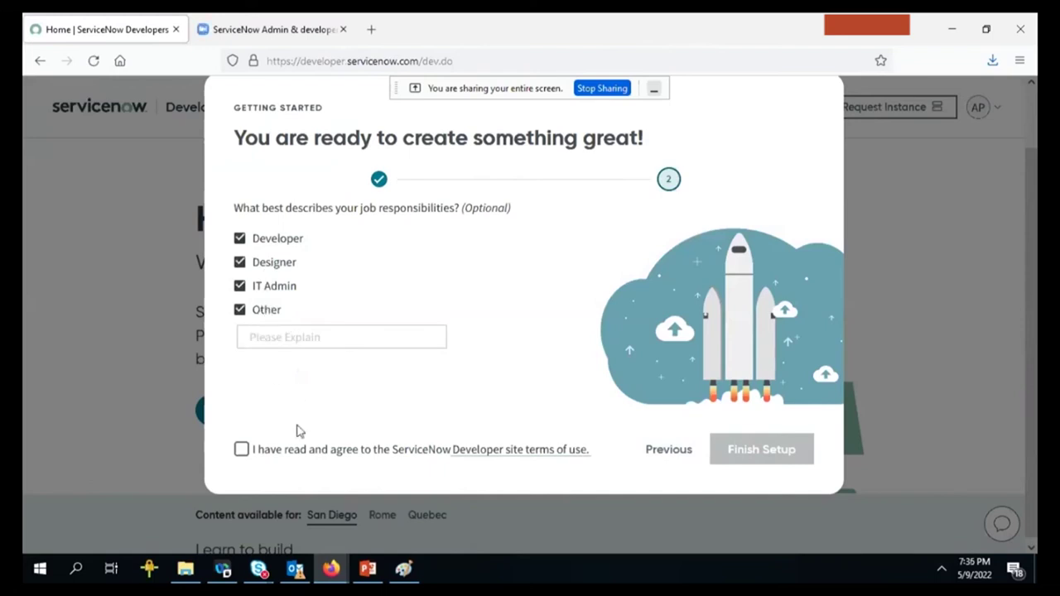
{"action": "left_click", "coordinate": [303, 457]}
{"action": "left_click", "coordinate": [767, 451]}
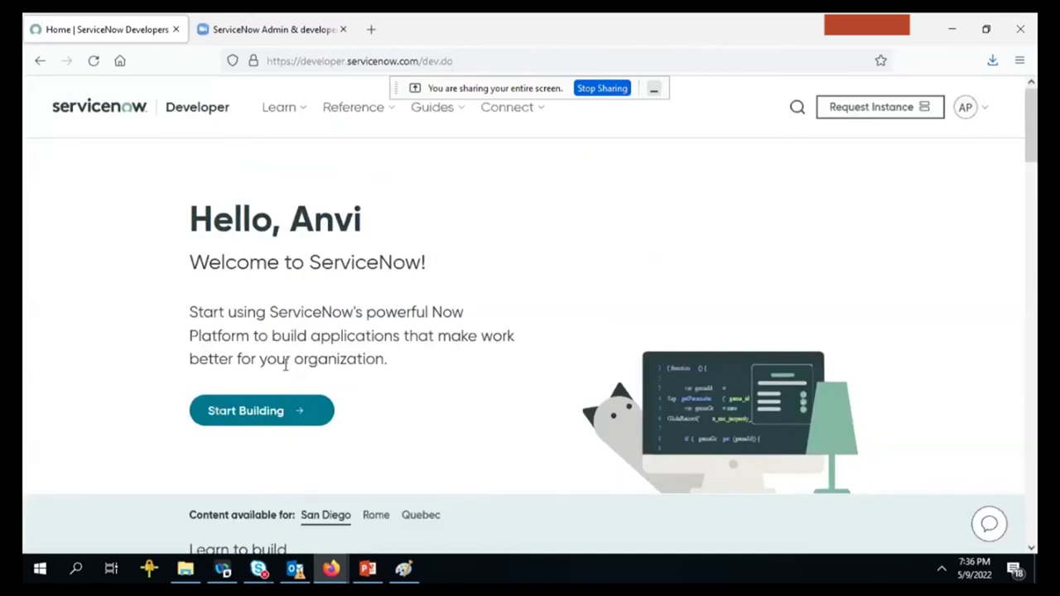
Request a personal developer instance and open it in a new tab with Start Building.
{"action": "left_click", "coordinate": [878, 116]}
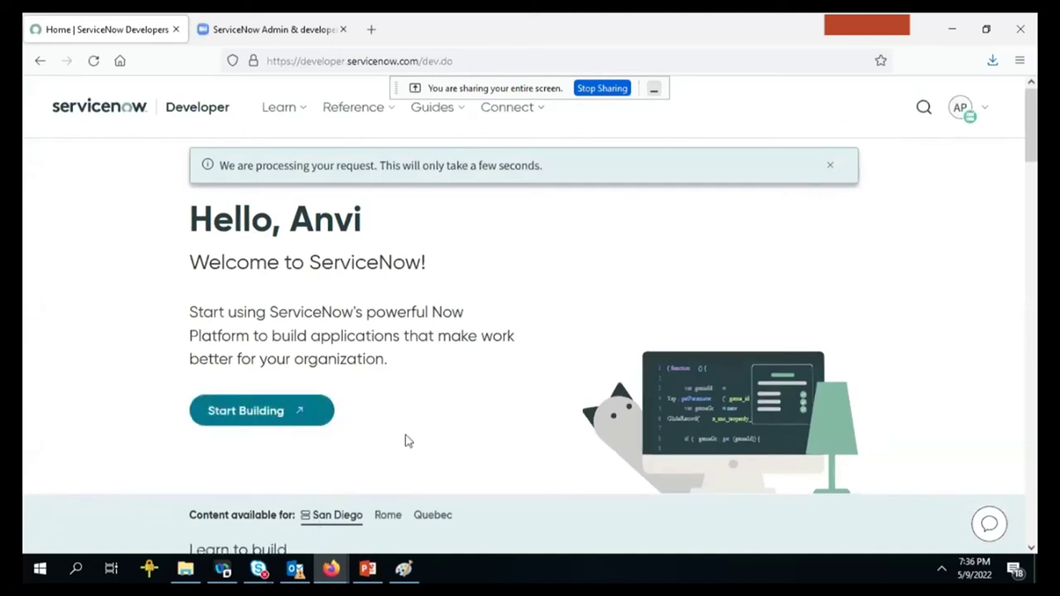
{"action": "scroll", "coordinate": [406, 442], "scroll_direction": "down", "scroll_amount": 4}
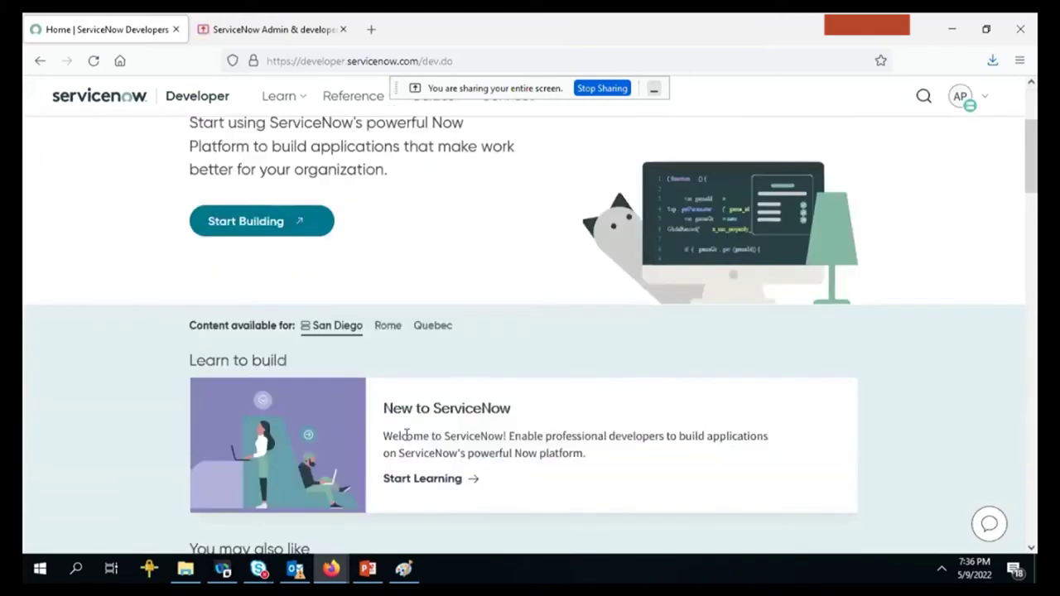
{"action": "scroll", "coordinate": [405, 439], "scroll_direction": "down", "scroll_amount": 2}
{"action": "scroll", "coordinate": [414, 438], "scroll_direction": "up", "scroll_amount": 4}
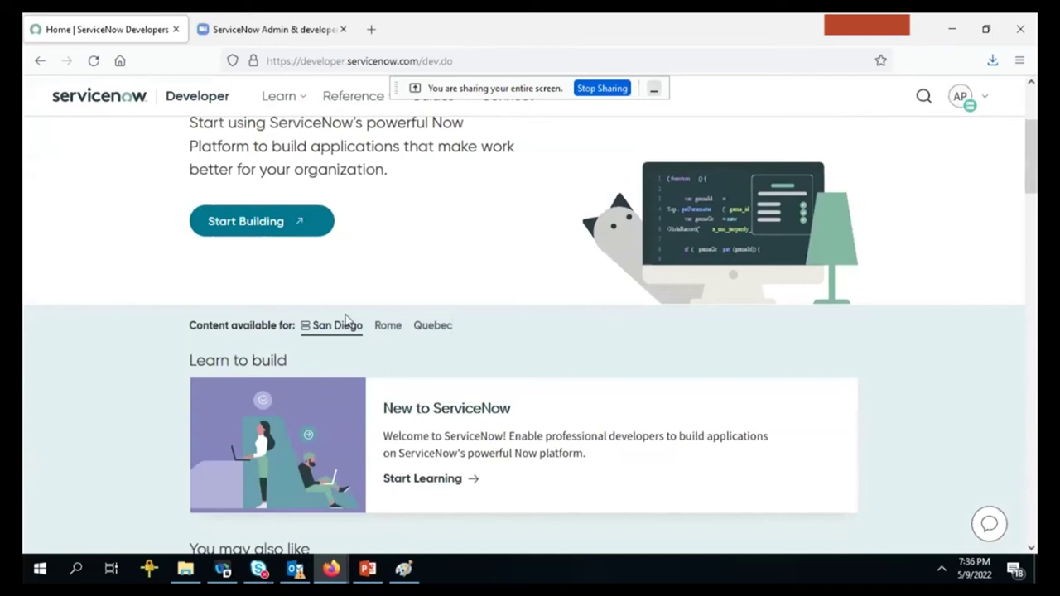
{"action": "left_click", "coordinate": [257, 230]}
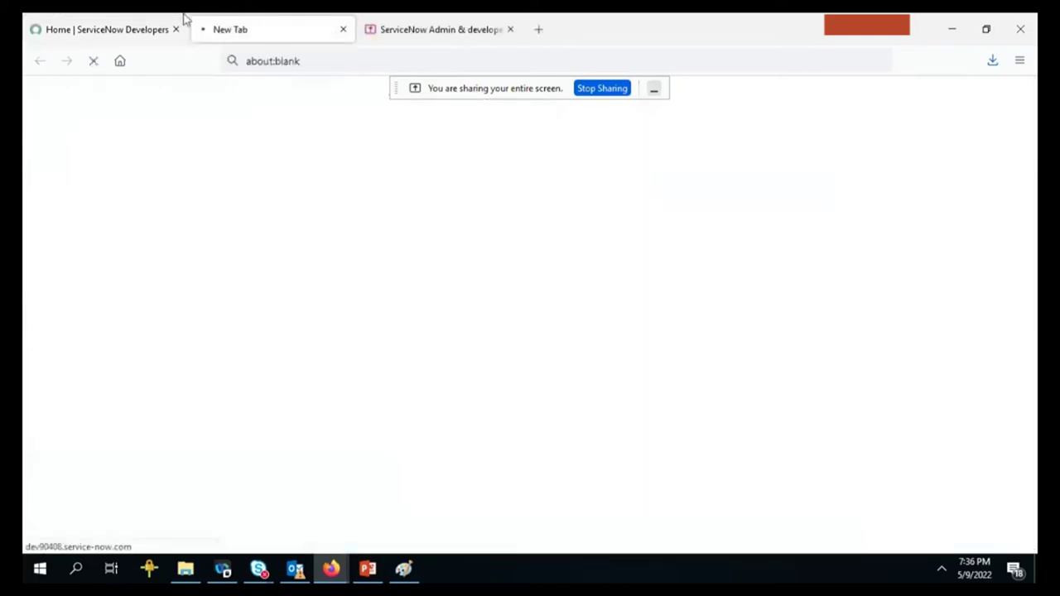
Check on the loading dev90408 instance tab, then return to the developer home page.
{"action": "left_click", "coordinate": [107, 30]}
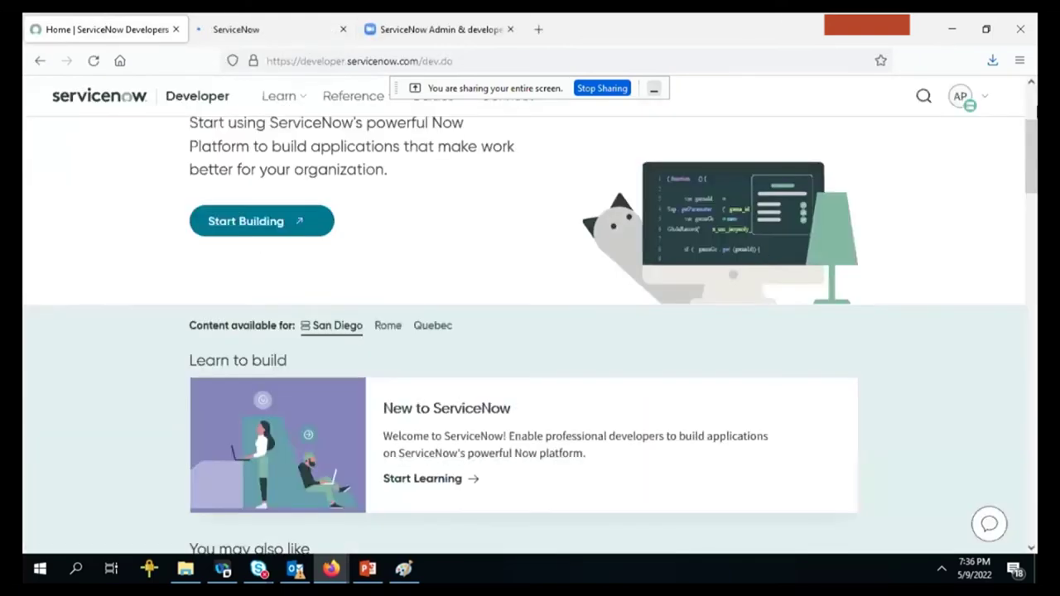
{"action": "scroll", "coordinate": [881, 151], "scroll_direction": "up", "scroll_amount": 3}
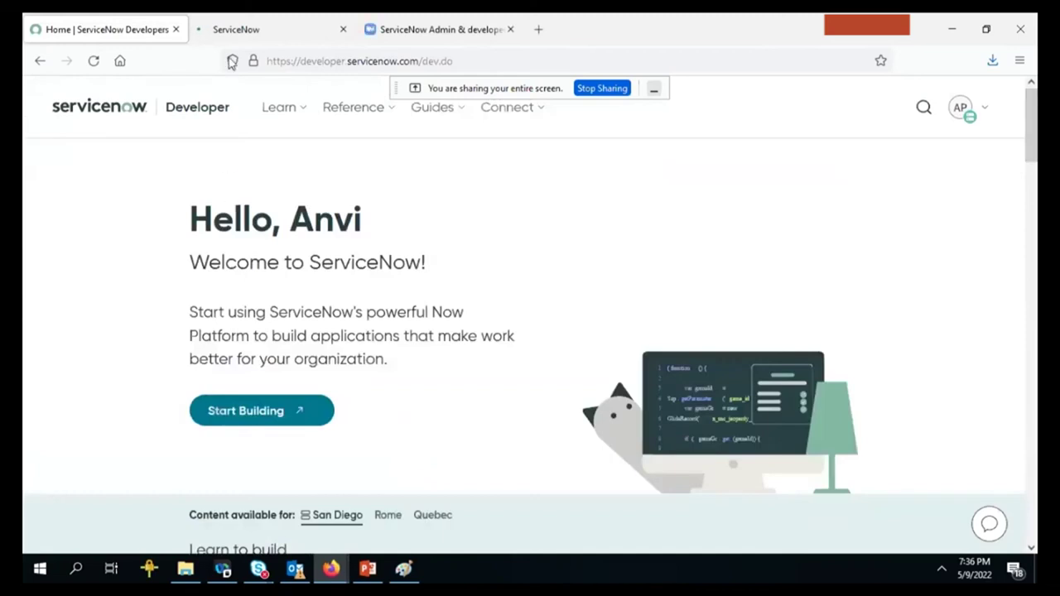
{"action": "left_click", "coordinate": [265, 18]}
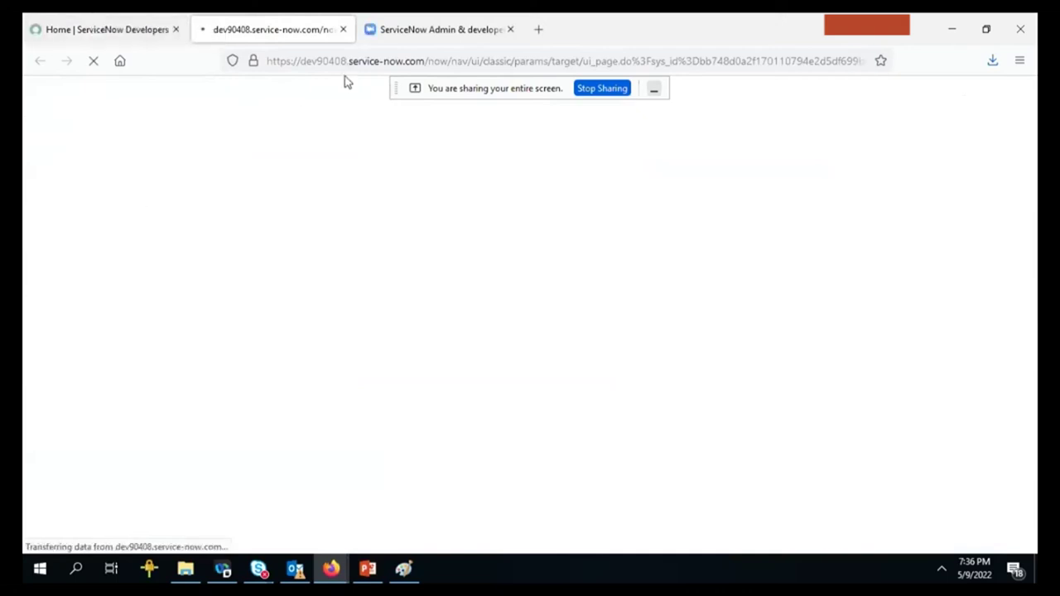
{"action": "key", "text": "ctrl+shift+Tab"}
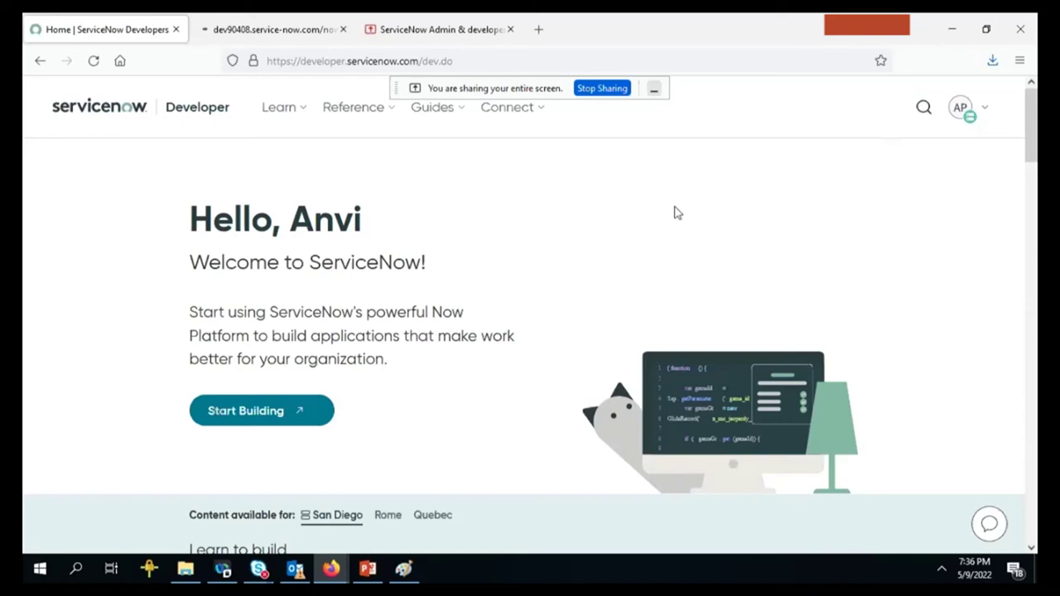
{"action": "left_click", "coordinate": [296, 412]}
{"action": "left_click", "coordinate": [303, 20]}
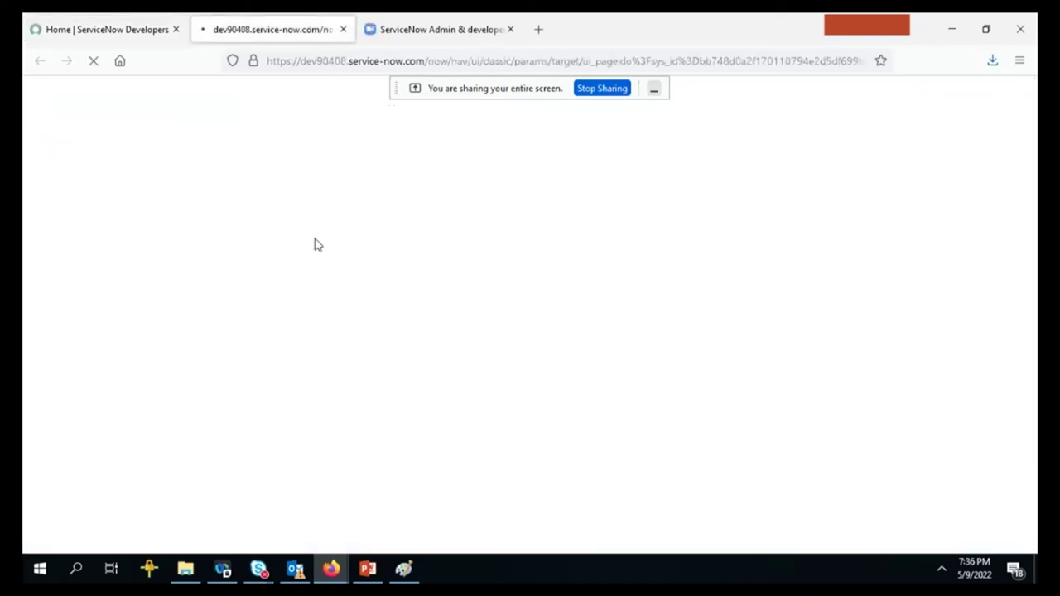
{"action": "key", "text": "ctrl+Page_Up"}
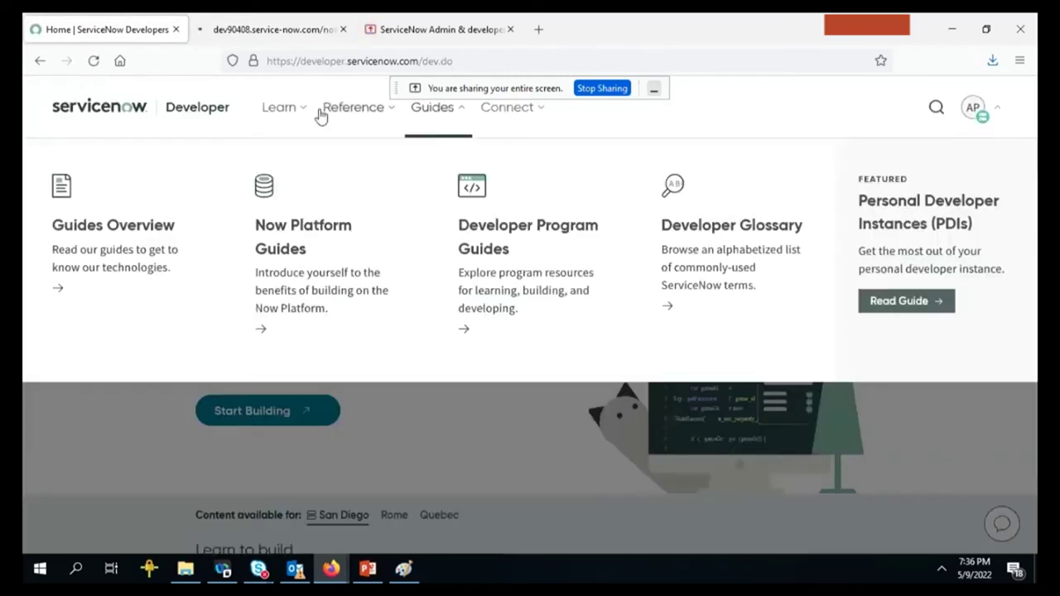
Open the Learn overview page and scroll to its Learning Plans.
{"action": "left_click", "coordinate": [278, 109]}
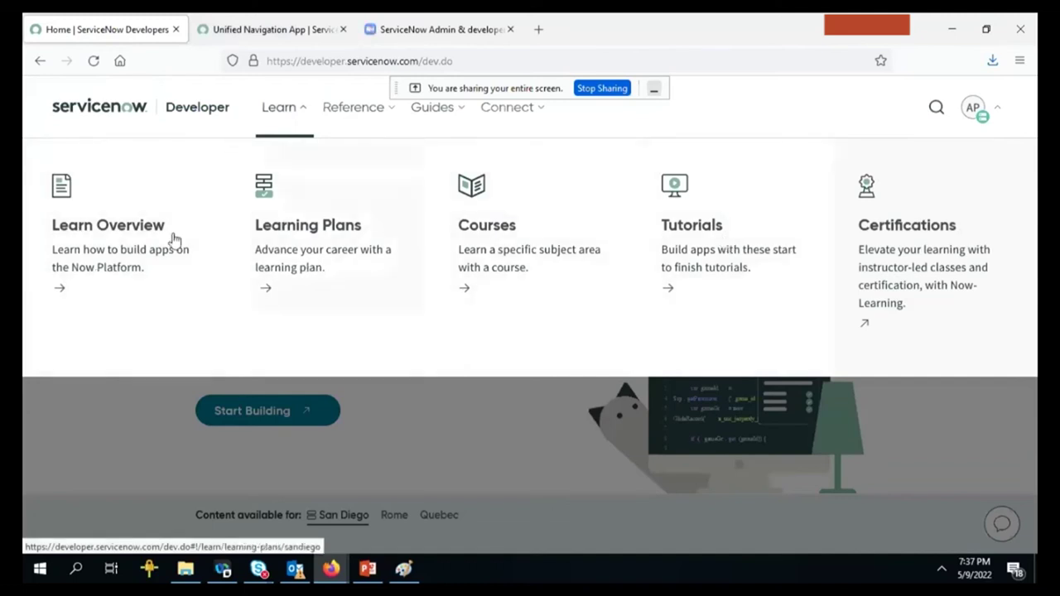
{"action": "left_click", "coordinate": [115, 252]}
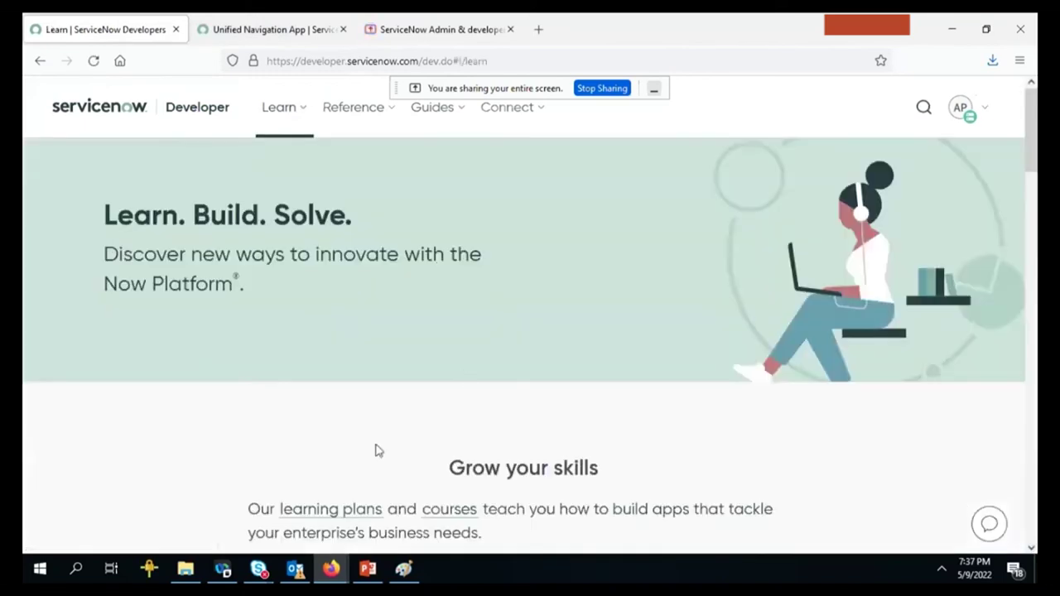
{"action": "scroll", "coordinate": [375, 450], "scroll_direction": "down", "scroll_amount": 5}
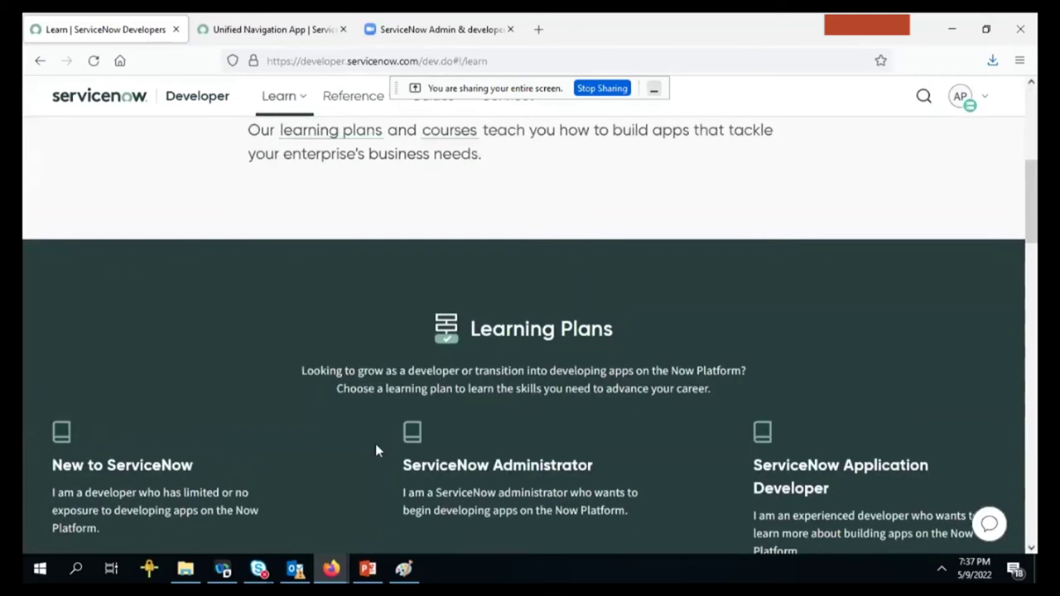
{"action": "scroll", "coordinate": [375, 450], "scroll_direction": "up", "scroll_amount": 1}
{"action": "scroll", "coordinate": [373, 444], "scroll_direction": "down", "scroll_amount": 5}
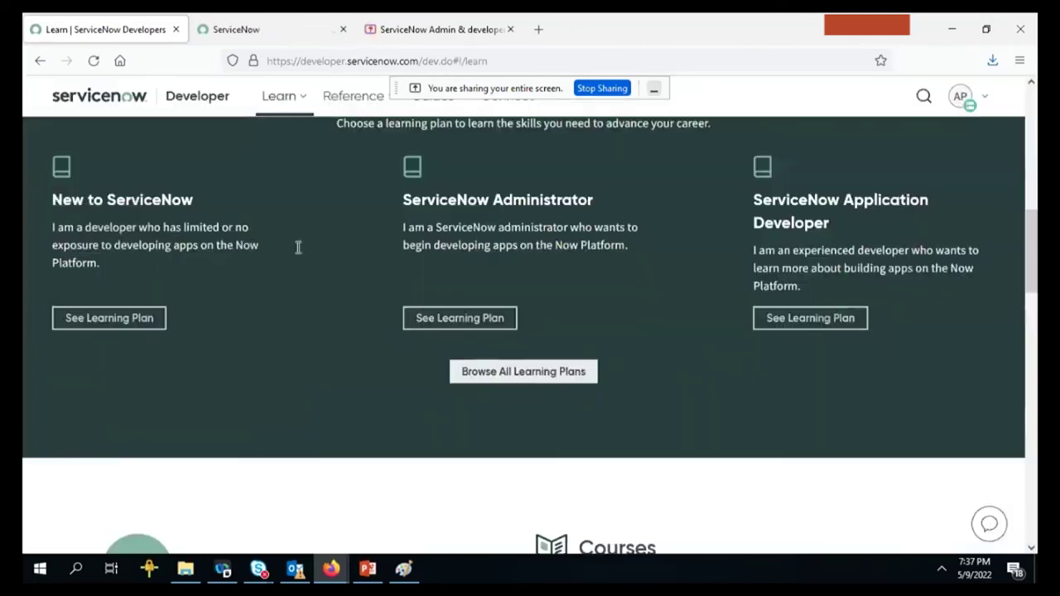
Open the New to ServiceNow learning plan and scroll through its 16 modules.
{"action": "left_click", "coordinate": [69, 318]}
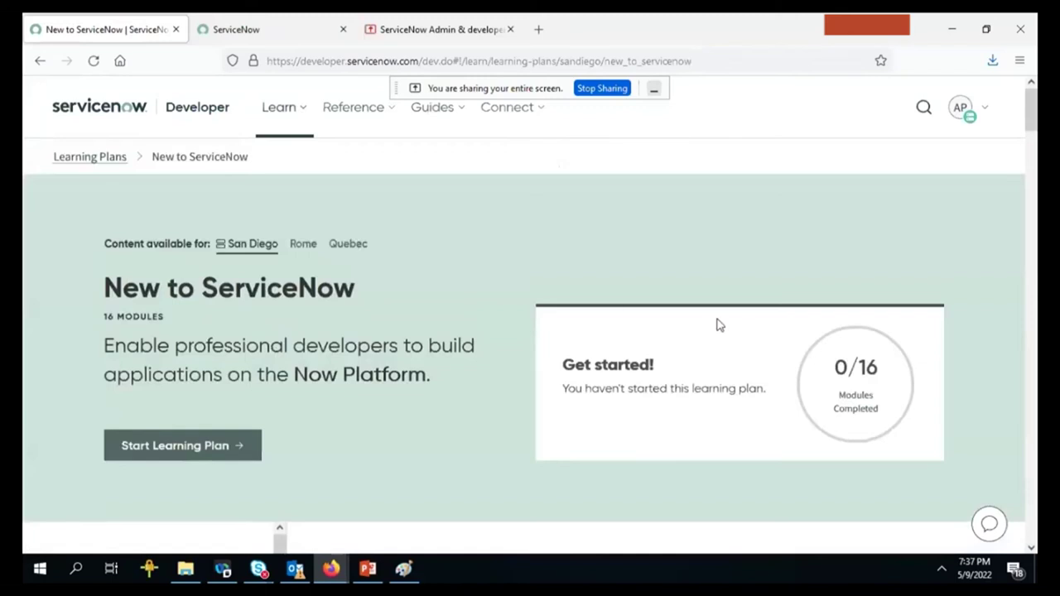
{"action": "scroll", "coordinate": [592, 297], "scroll_direction": "down", "scroll_amount": 5}
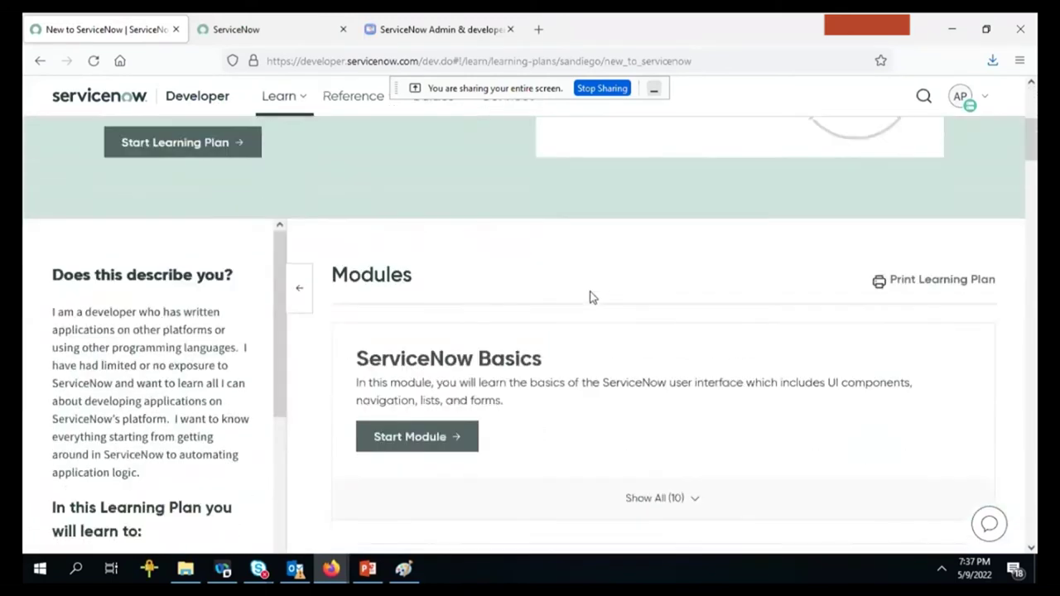
{"action": "scroll", "coordinate": [589, 296], "scroll_direction": "down", "scroll_amount": 5}
{"action": "scroll", "coordinate": [589, 296], "scroll_direction": "down", "scroll_amount": 3}
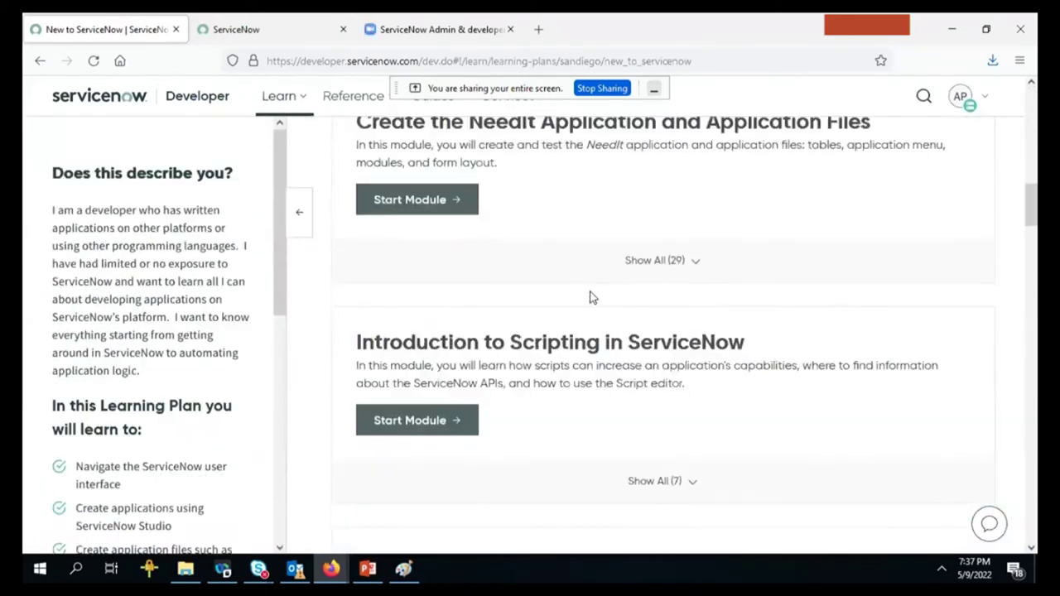
{"action": "left_click", "coordinate": [264, 19]}
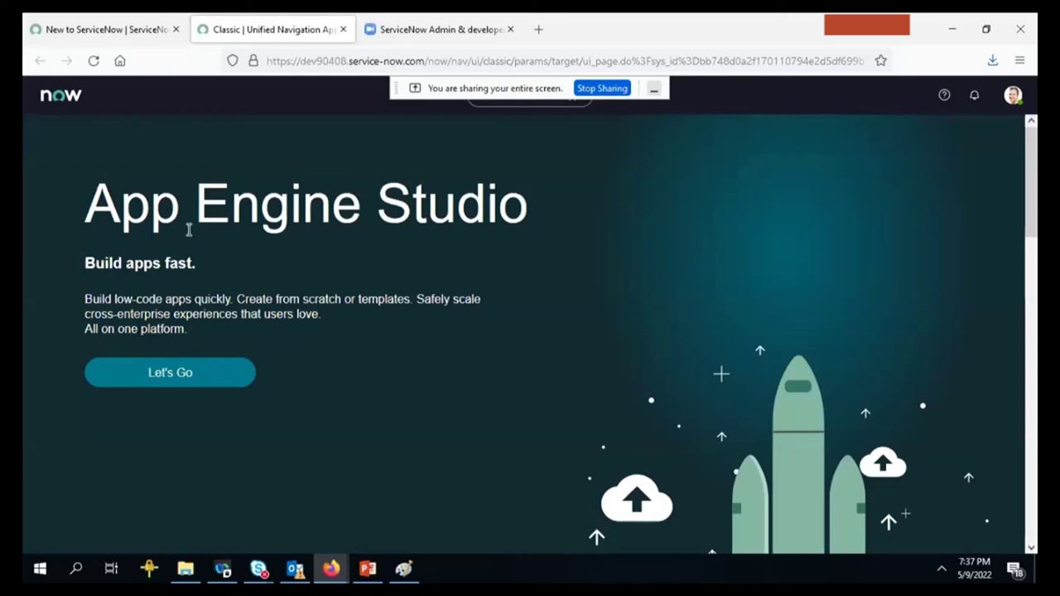
Reload the instance from the now logo, close the Work your way tour, and browse the All and Favorites menus.
{"action": "left_click", "coordinate": [44, 98]}
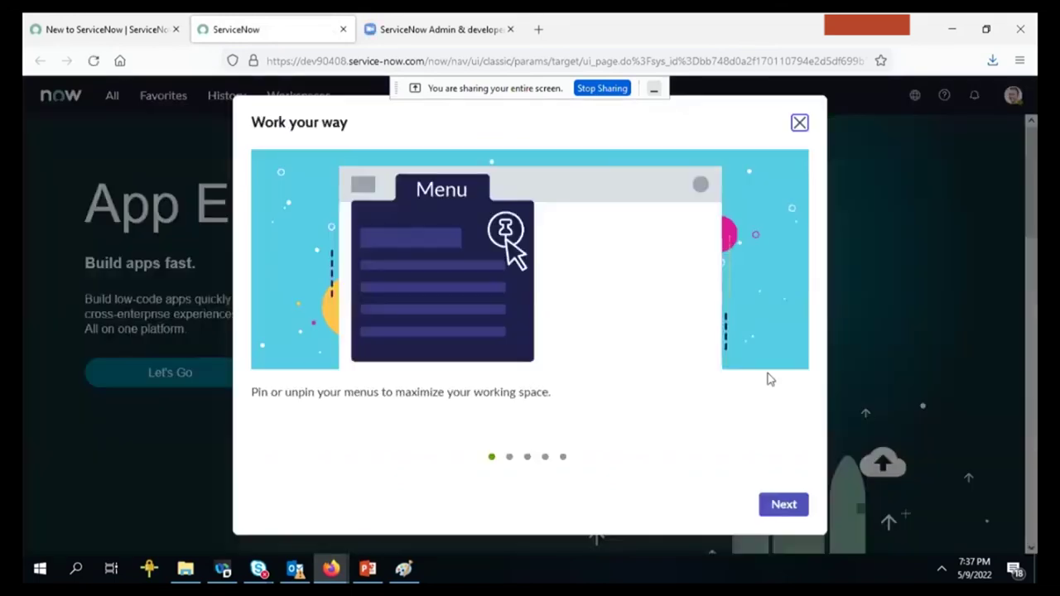
{"action": "left_click", "coordinate": [798, 124]}
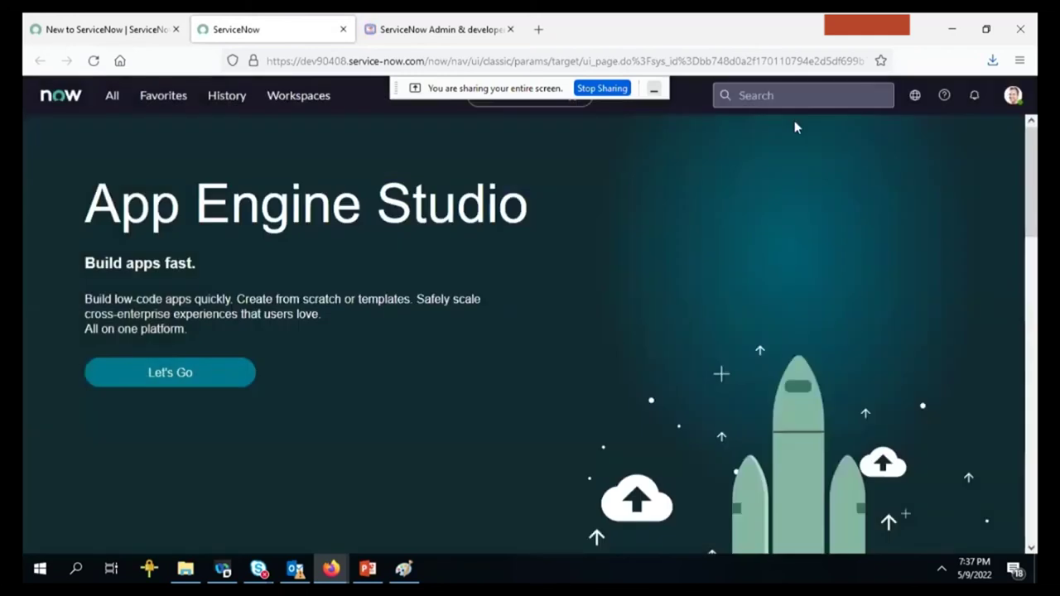
{"action": "left_click", "coordinate": [113, 96]}
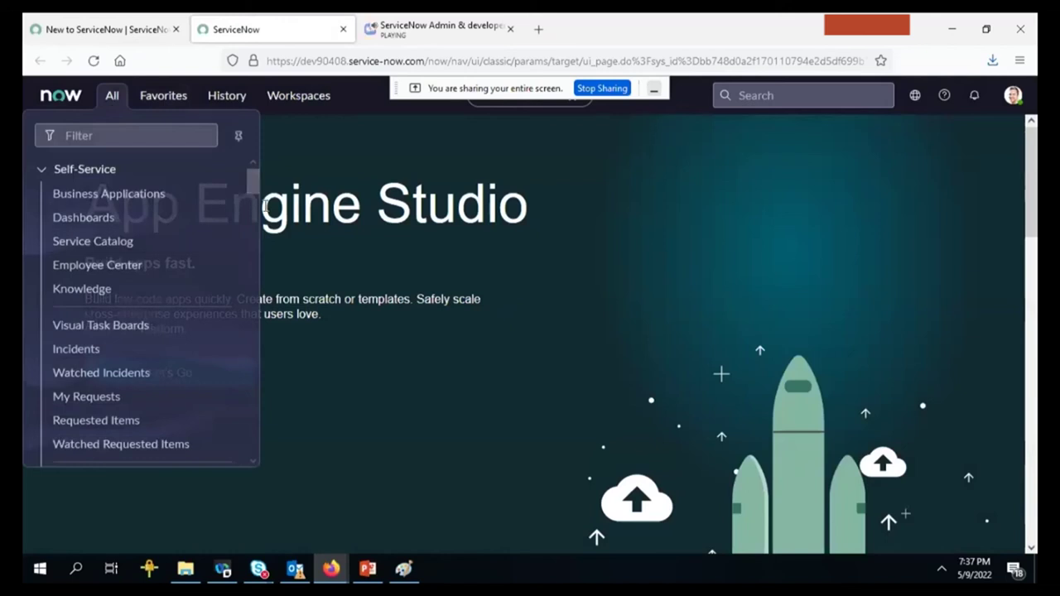
{"action": "left_click", "coordinate": [137, 98]}
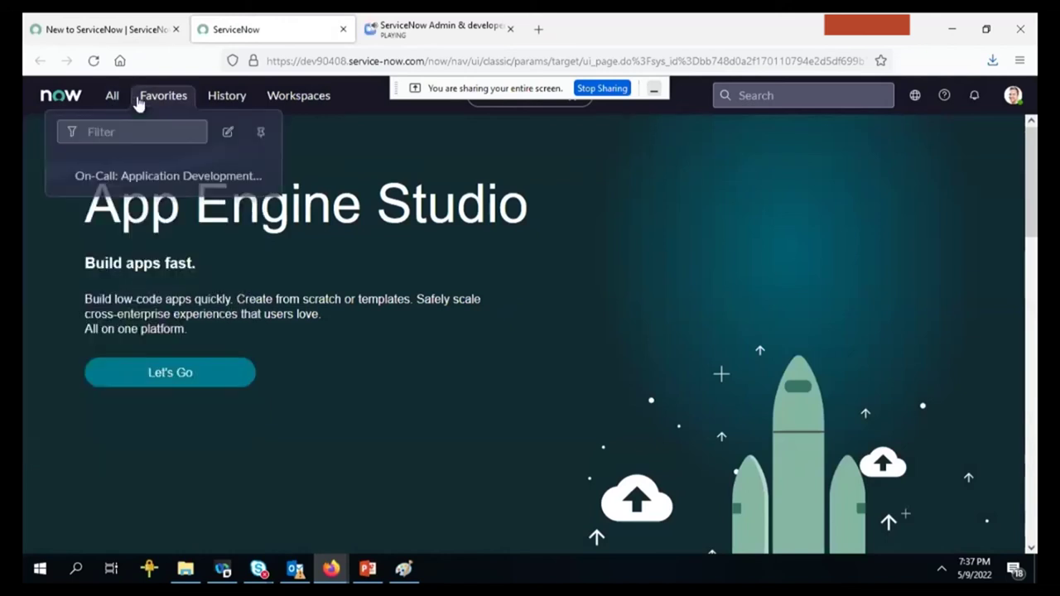
{"action": "left_click", "coordinate": [119, 100]}
{"action": "left_click", "coordinate": [117, 99]}
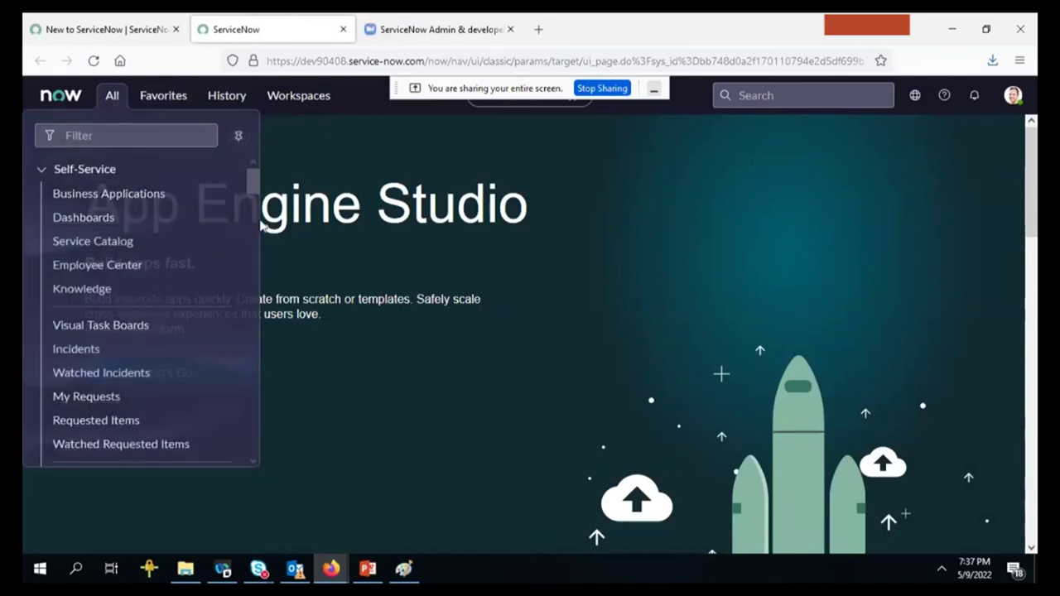
{"action": "scroll", "coordinate": [259, 229], "scroll_direction": "down", "scroll_amount": 5}
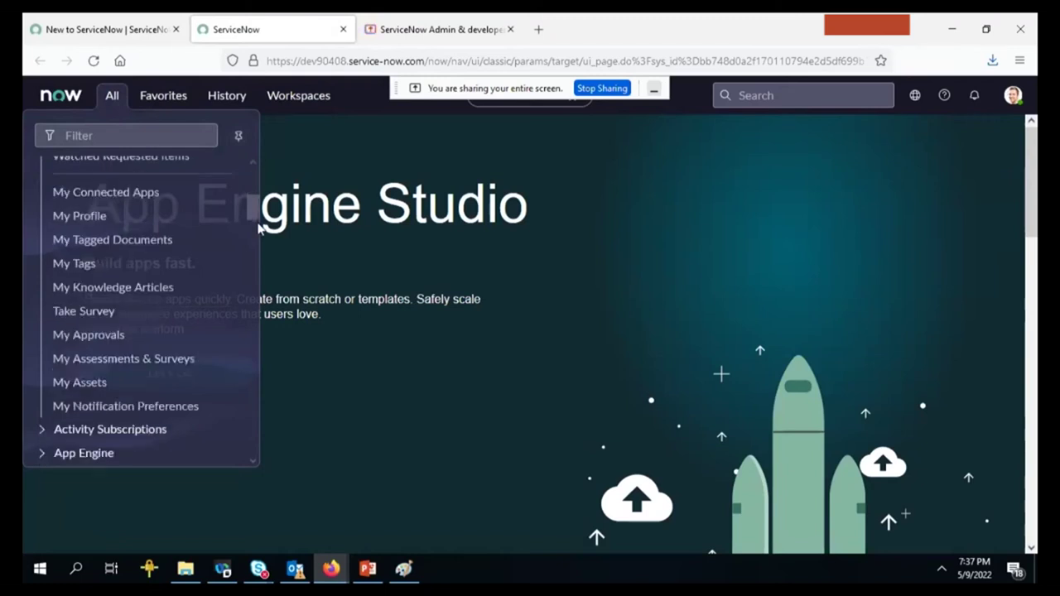
{"action": "scroll", "coordinate": [260, 230], "scroll_direction": "down", "scroll_amount": 5}
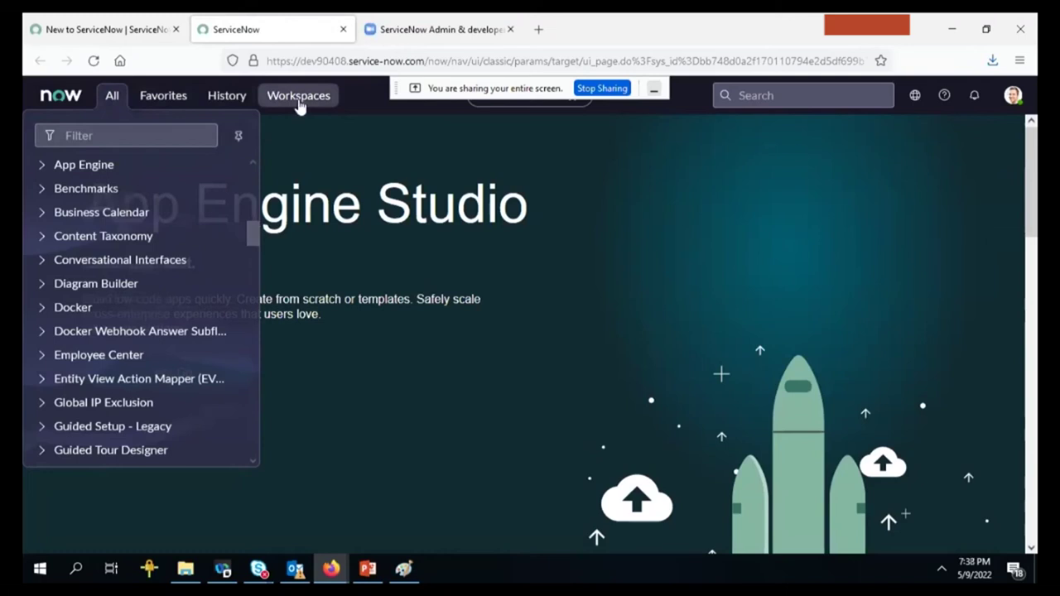
{"action": "left_click", "coordinate": [704, 213]}
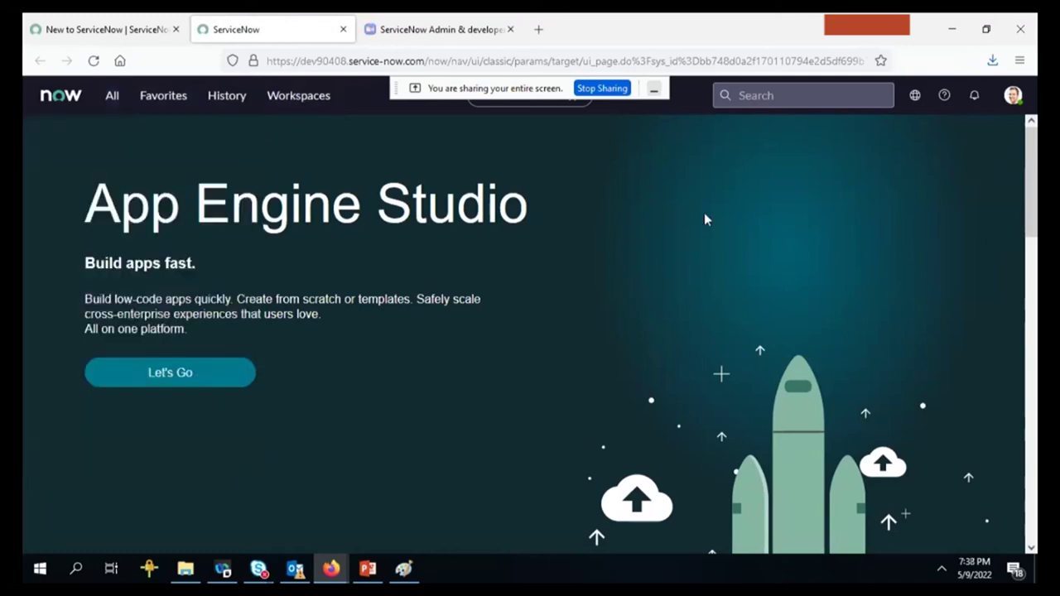
{"action": "left_click", "coordinate": [797, 86]}
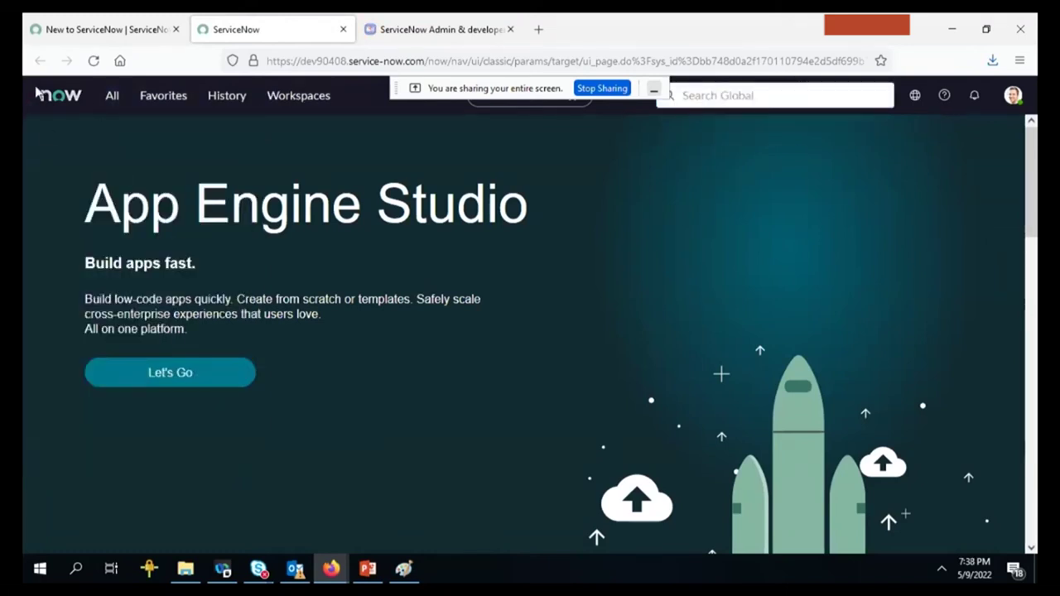
{"action": "left_click", "coordinate": [68, 98]}
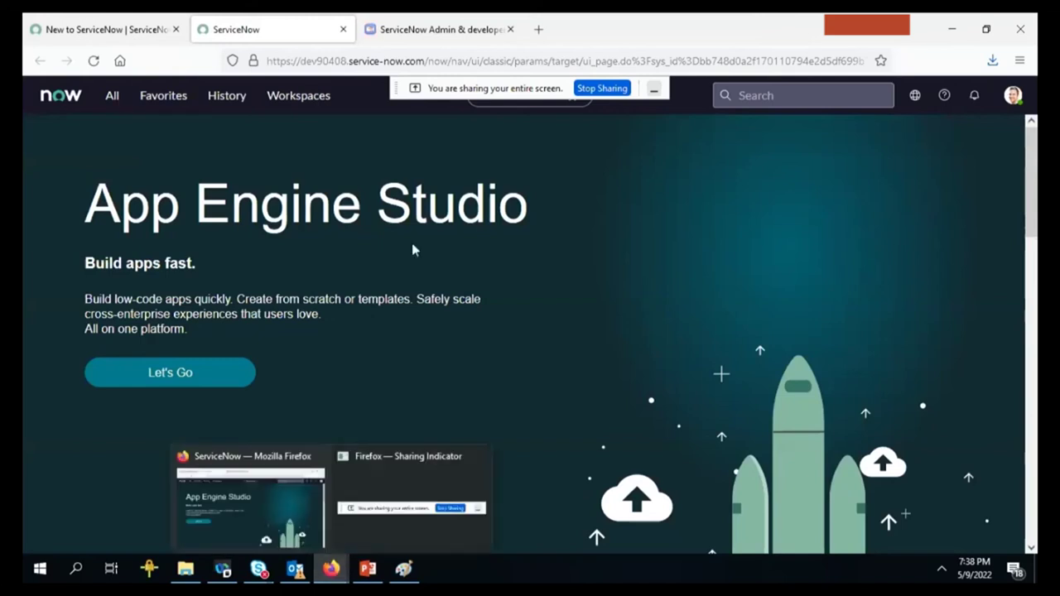
{"action": "scroll", "coordinate": [1035, 338], "scroll_direction": "down", "scroll_amount": 5}
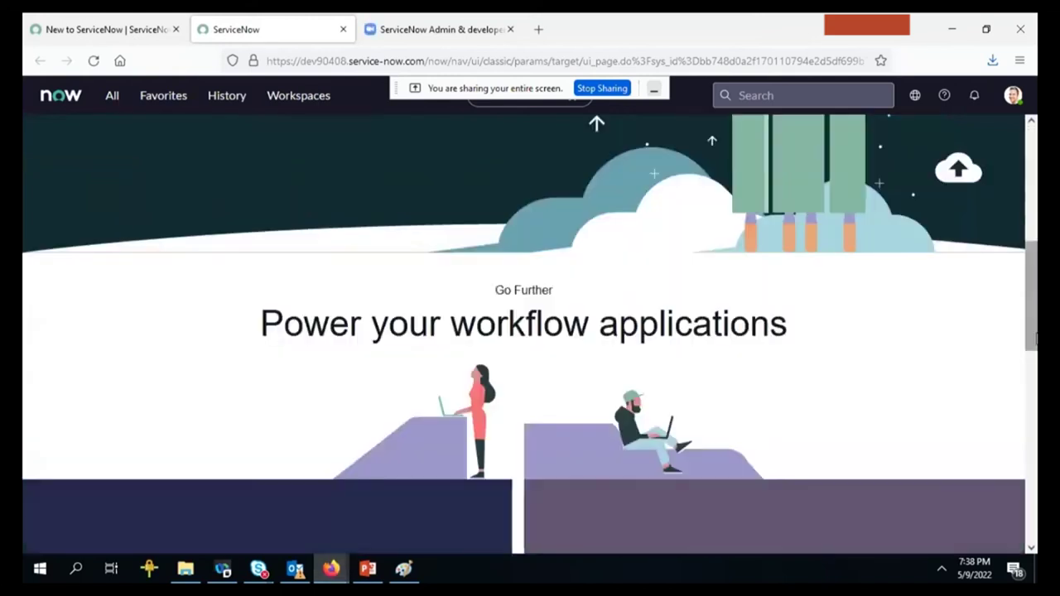
{"action": "scroll", "coordinate": [1035, 447], "scroll_direction": "down", "scroll_amount": 5}
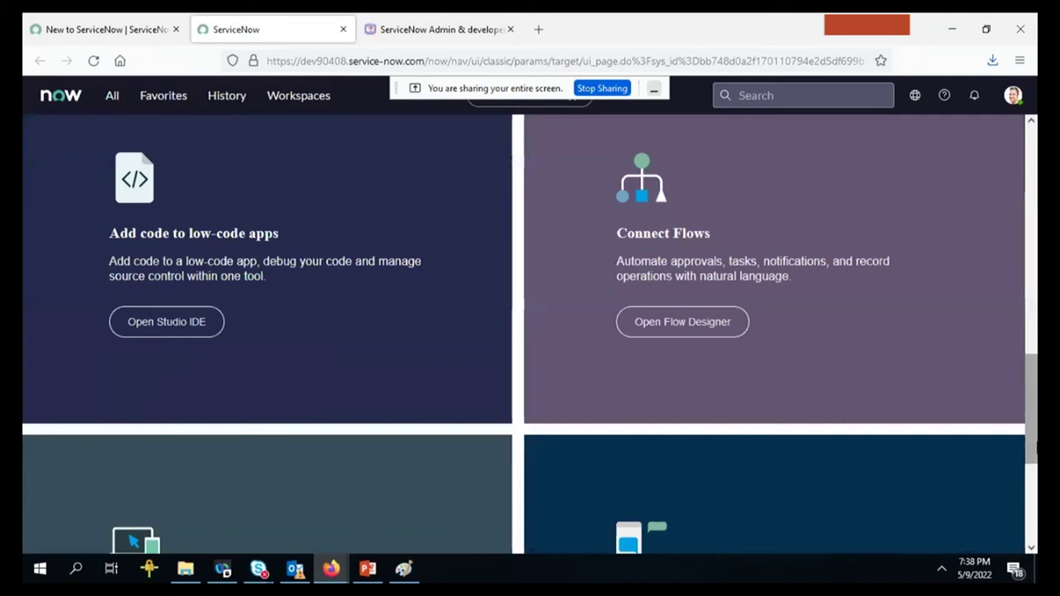
{"action": "scroll", "coordinate": [1035, 470], "scroll_direction": "down", "scroll_amount": 3}
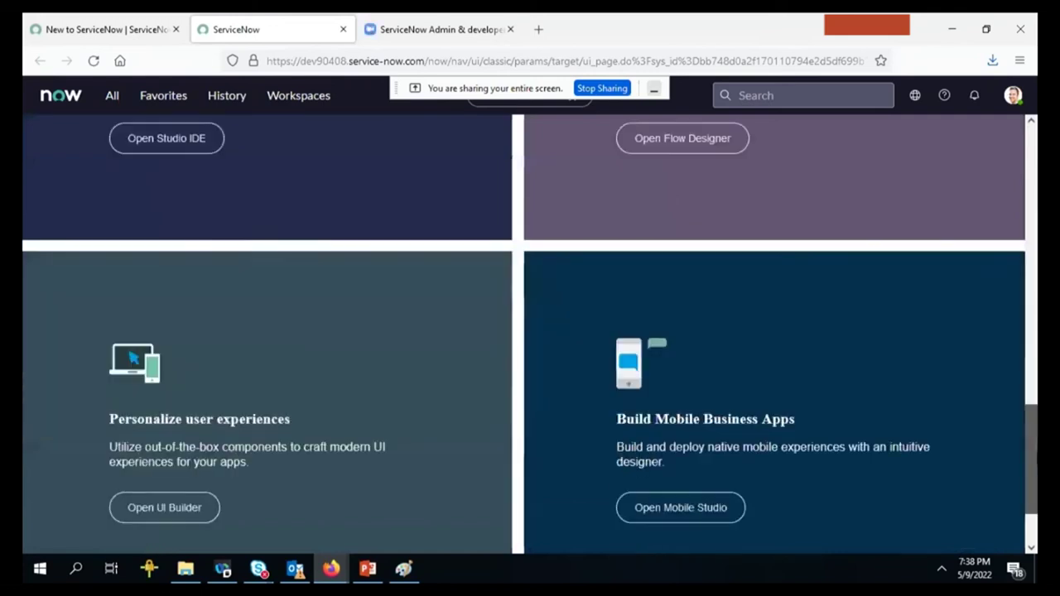
{"action": "left_click_drag", "start_coordinate": [1035, 470], "coordinate": [997, 174]}
{"action": "left_click_drag", "start_coordinate": [563, 93], "coordinate": [840, 101]}
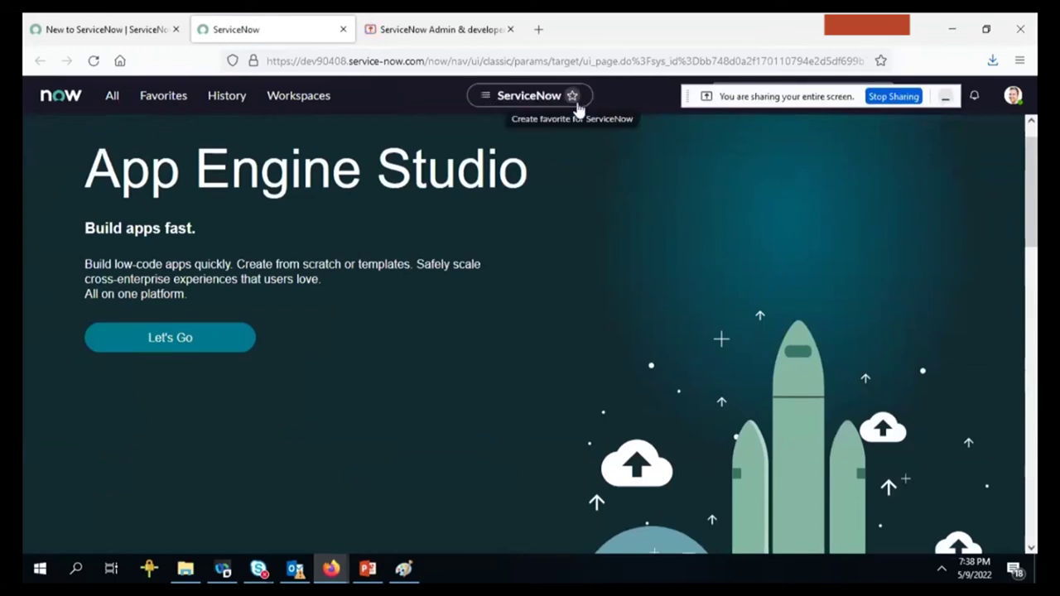
{"action": "left_click", "coordinate": [209, 351]}
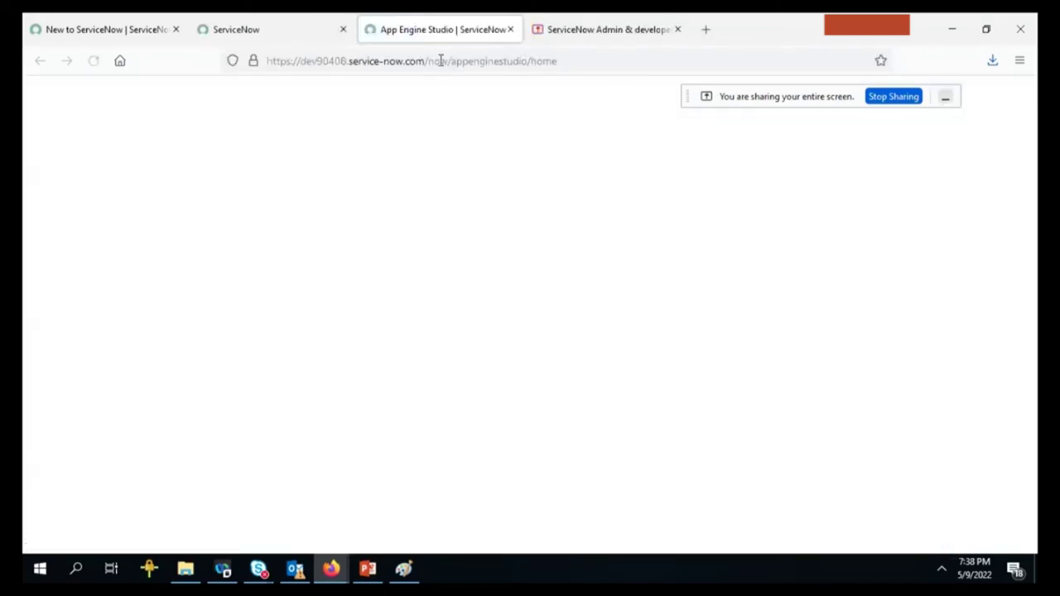
{"action": "left_click_drag", "start_coordinate": [440, 60], "coordinate": [674, 66]}
{"action": "key", "text": "BackSpace"}
{"action": "key", "text": "BackSpace"}
{"action": "key", "text": "BackSpace"}
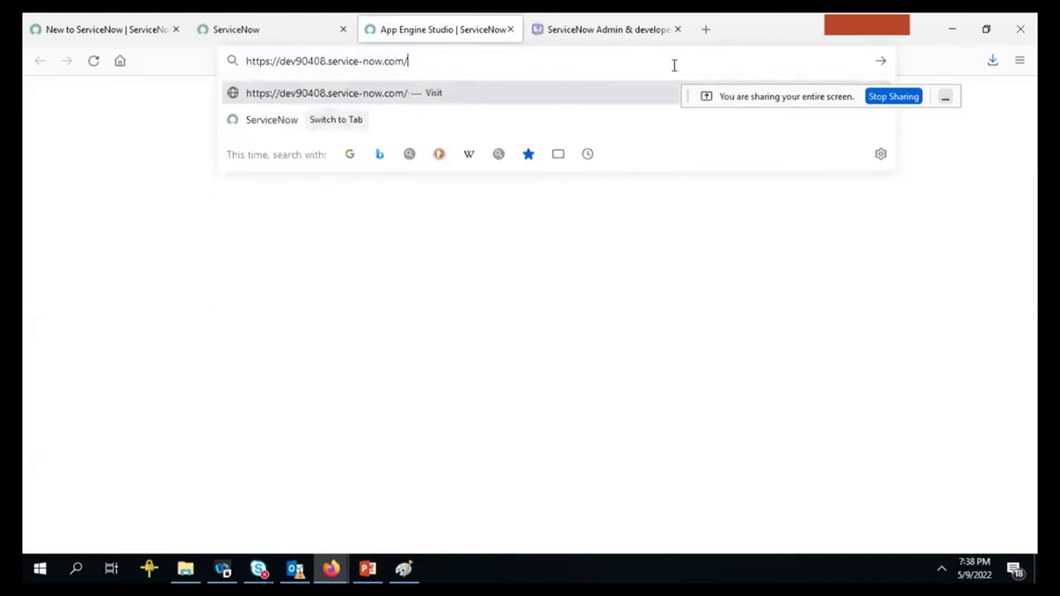
{"action": "key", "text": "Return"}
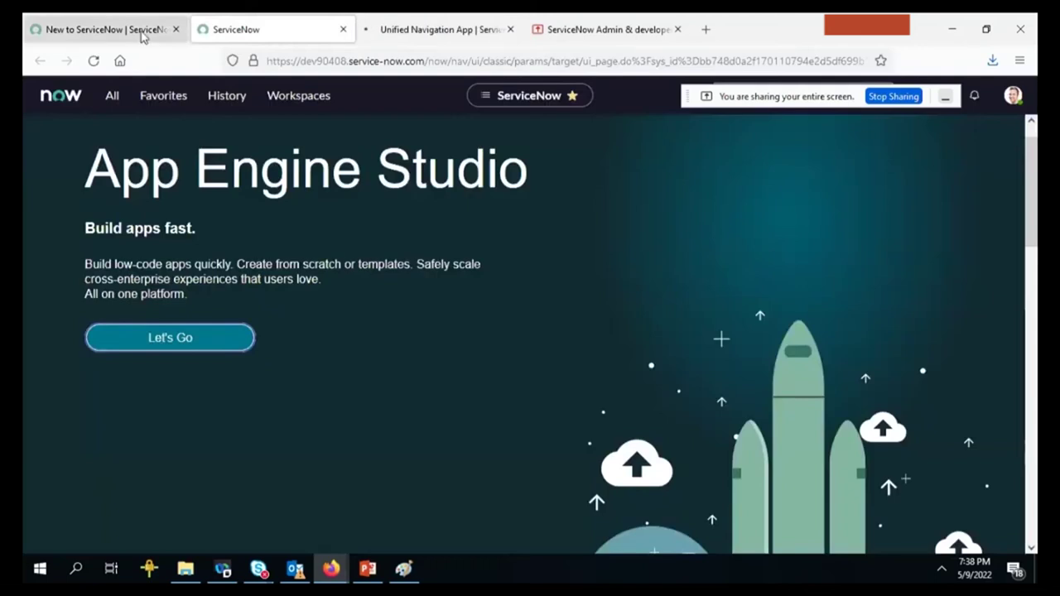
Cycle through the open tabs and return to the New to ServiceNow learning plan.
{"action": "left_click", "coordinate": [137, 29]}
{"action": "left_click", "coordinate": [284, 20]}
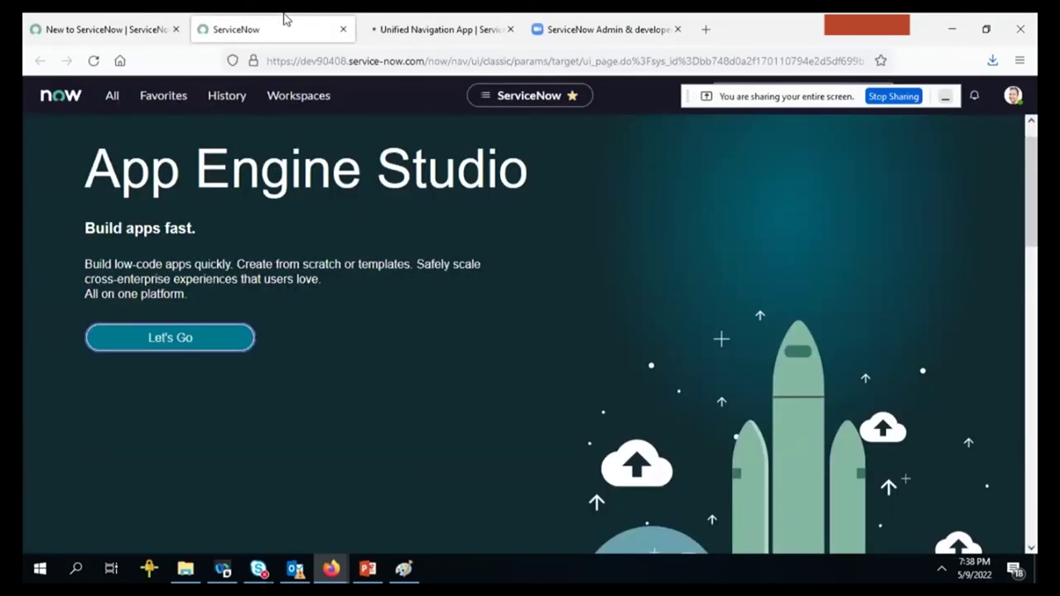
{"action": "left_click", "coordinate": [455, 23]}
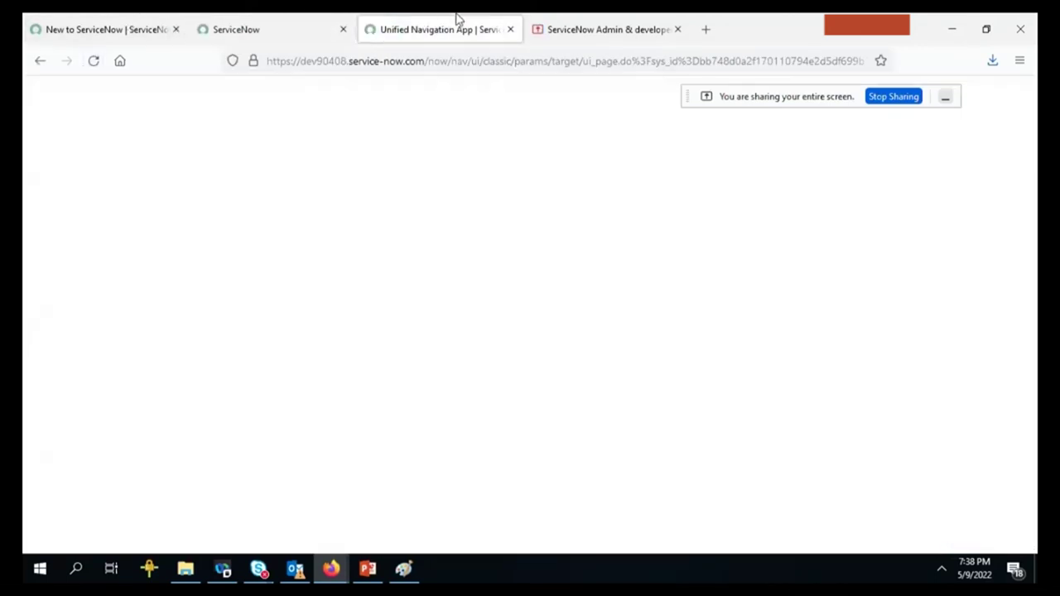
{"action": "left_click", "coordinate": [561, 28]}
{"action": "left_click", "coordinate": [282, 19]}
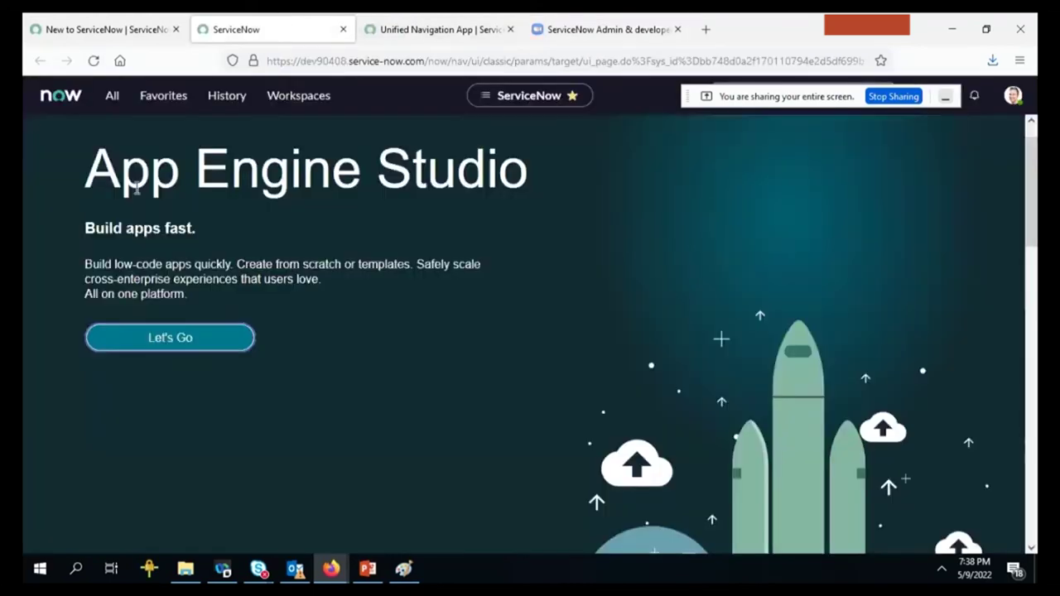
{"action": "key", "text": "ctrl+shift+Tab"}
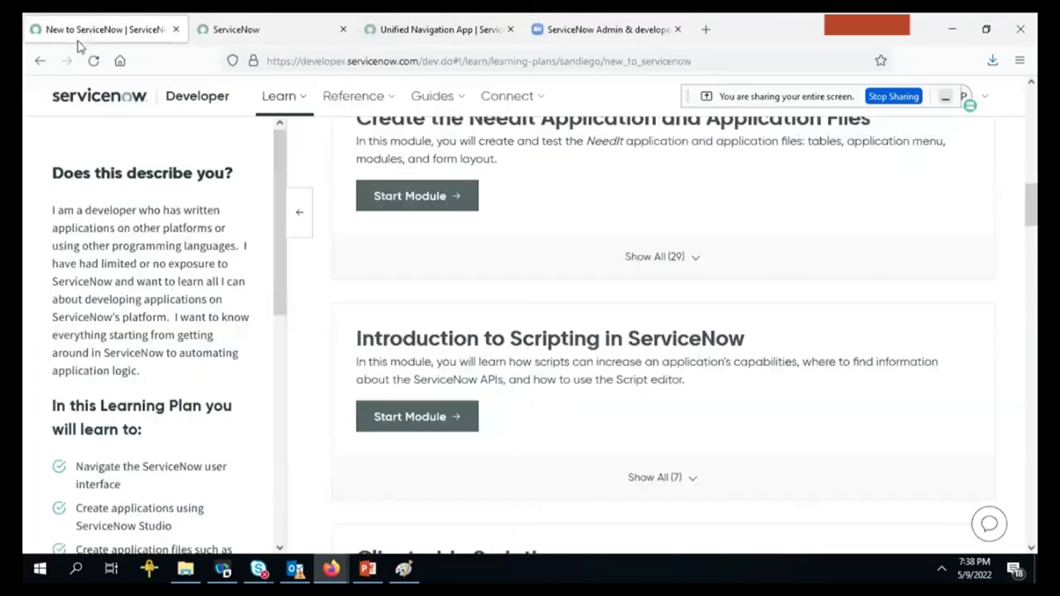
Return to Learn, view My Instance (Online, San Diego, Admin) and launch the instance in another tab.
{"action": "left_click", "coordinate": [40, 60]}
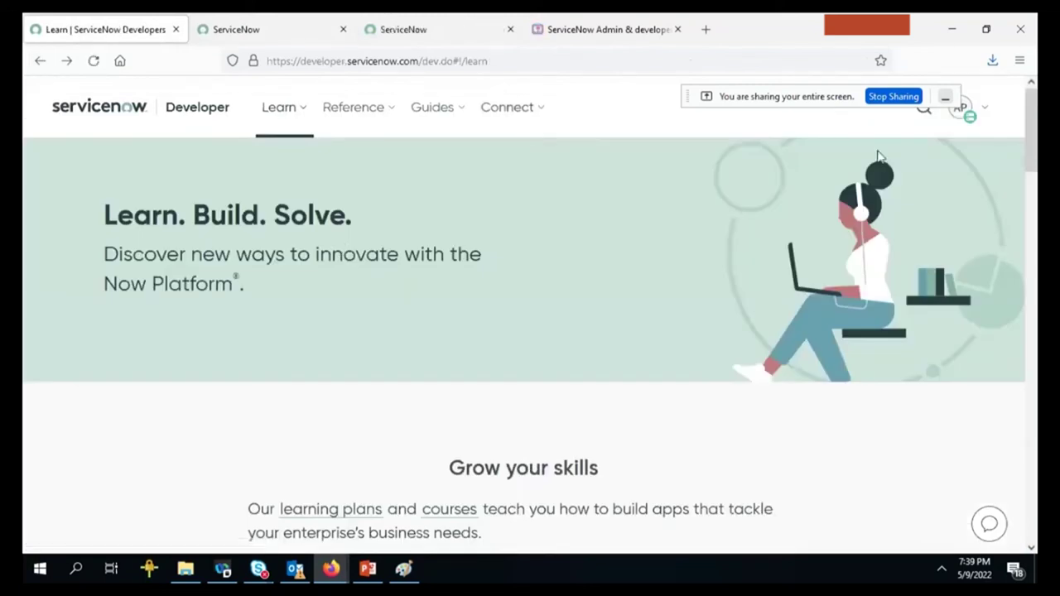
{"action": "left_click", "coordinate": [964, 115]}
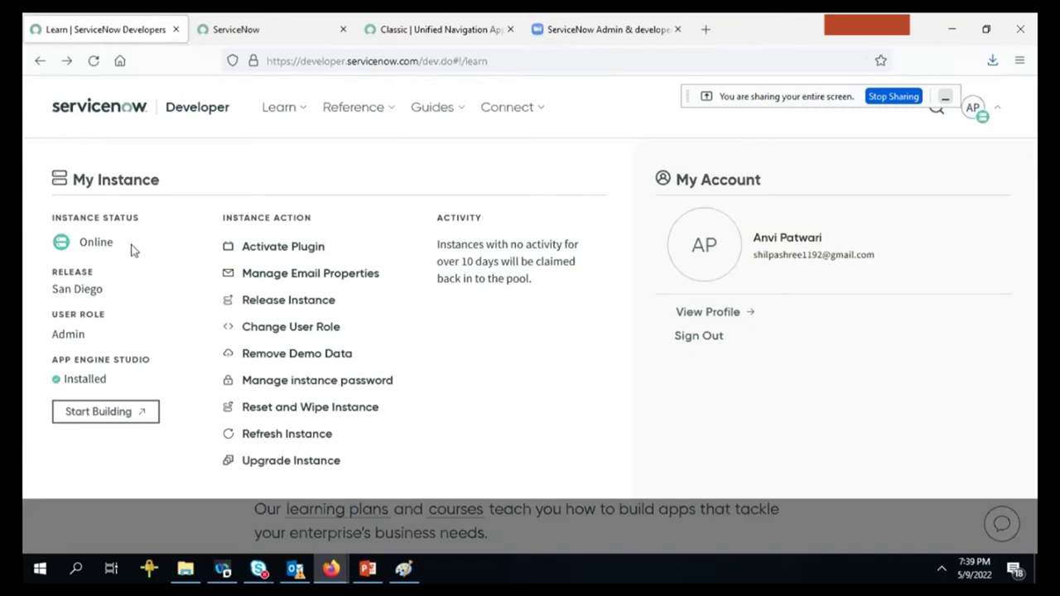
{"action": "left_click", "coordinate": [120, 414]}
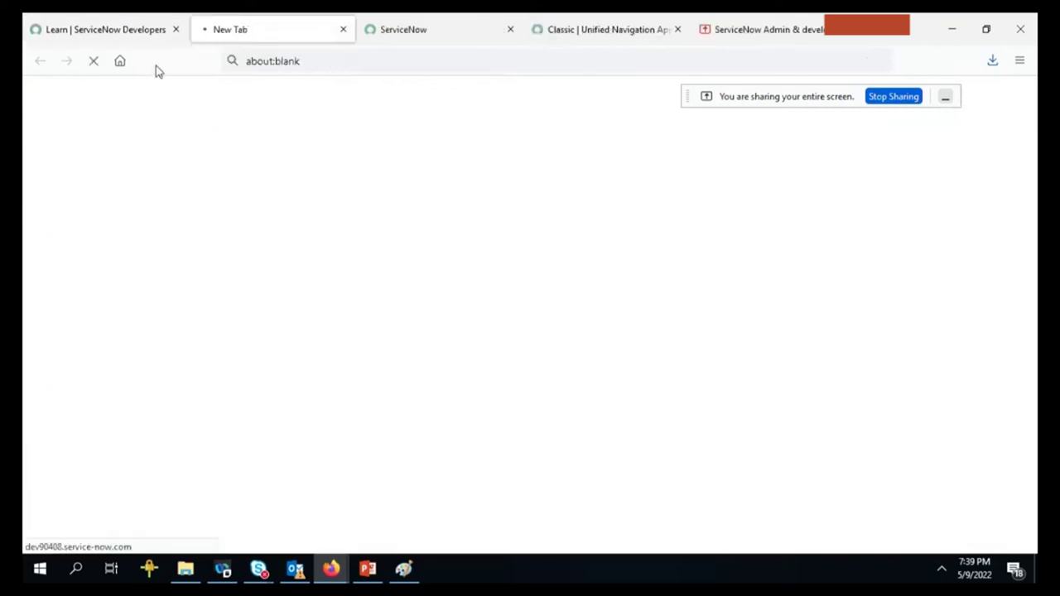
{"action": "left_click", "coordinate": [137, 25]}
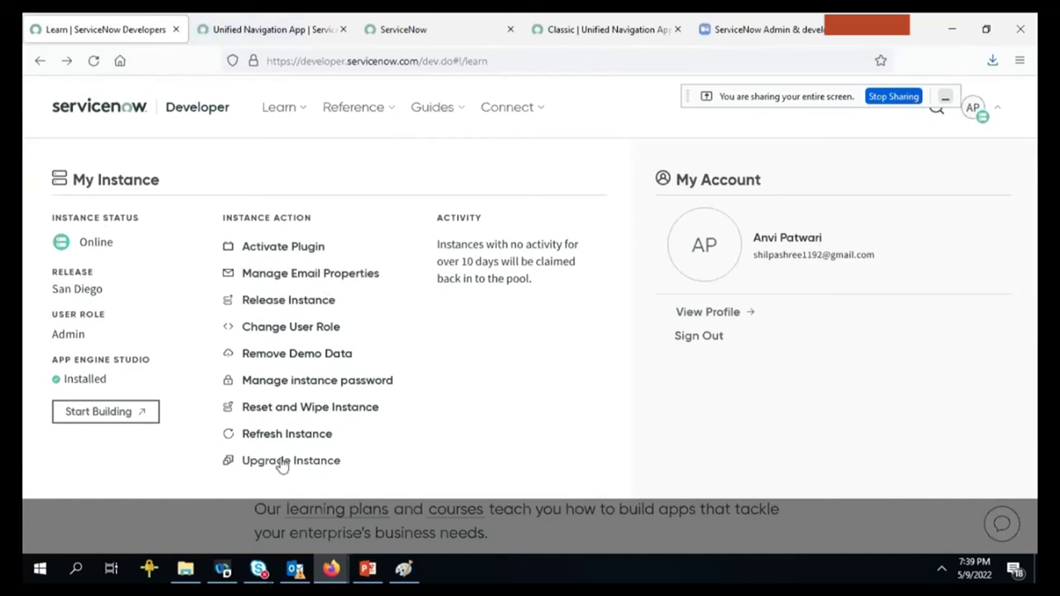
Choose 'I am no longer using my instance' as the release reason and confirm releasing the instance.
{"action": "left_click", "coordinate": [269, 309]}
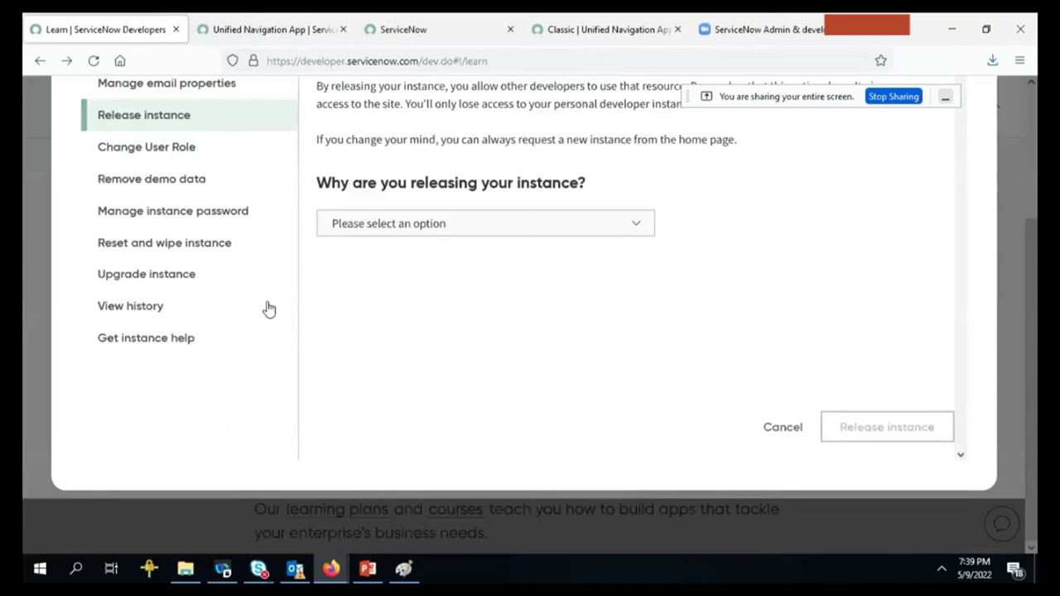
{"action": "left_click", "coordinate": [407, 223]}
{"action": "left_click", "coordinate": [387, 273]}
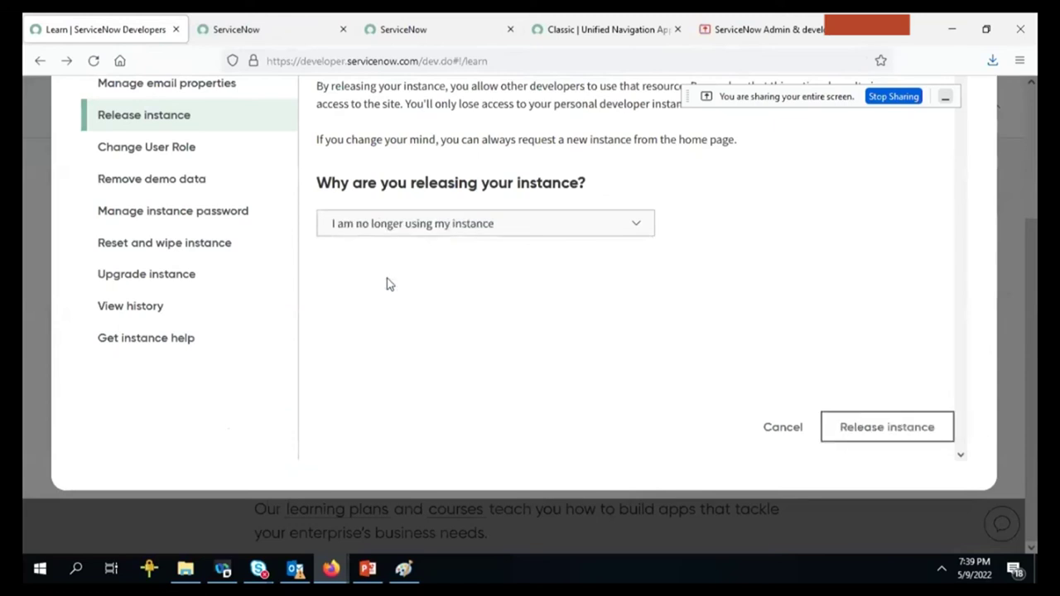
{"action": "left_click", "coordinate": [849, 424]}
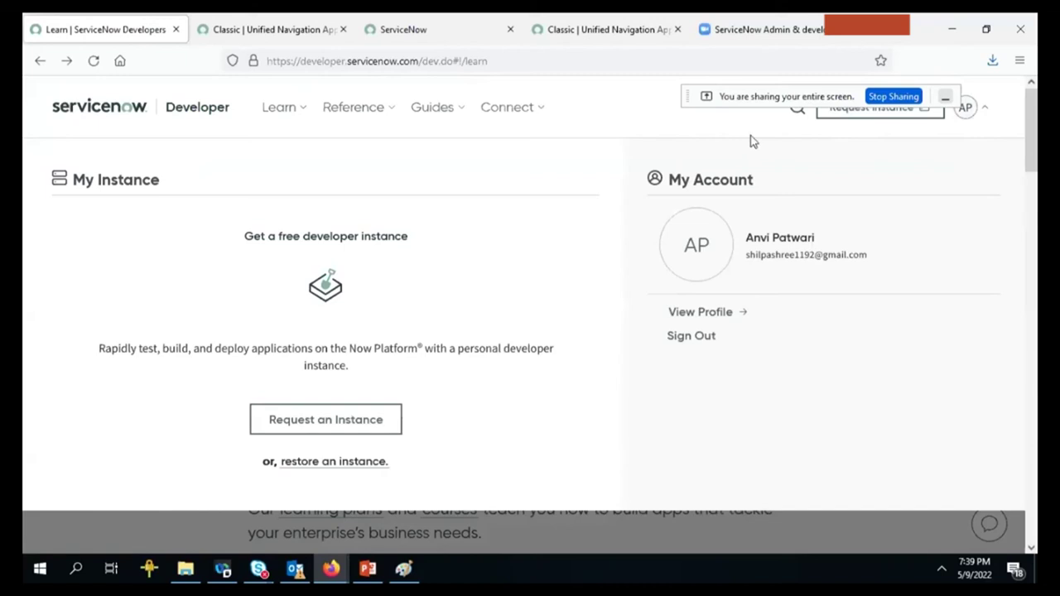
Request a new developer instance from the account panel, so it shows Fulfilling request on San Diego.
{"action": "left_click", "coordinate": [992, 116]}
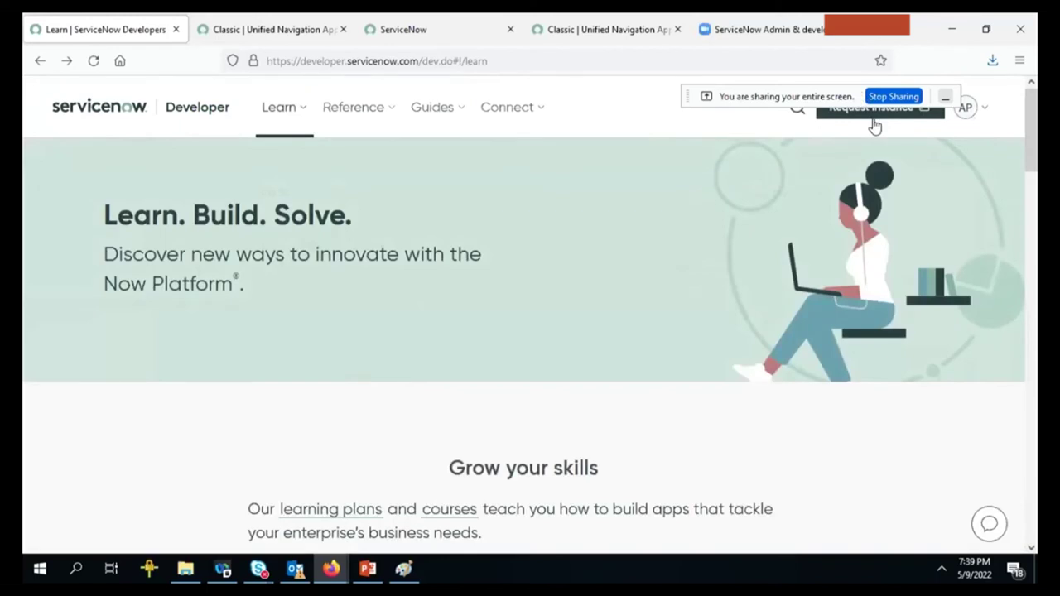
{"action": "left_click", "coordinate": [1033, 250]}
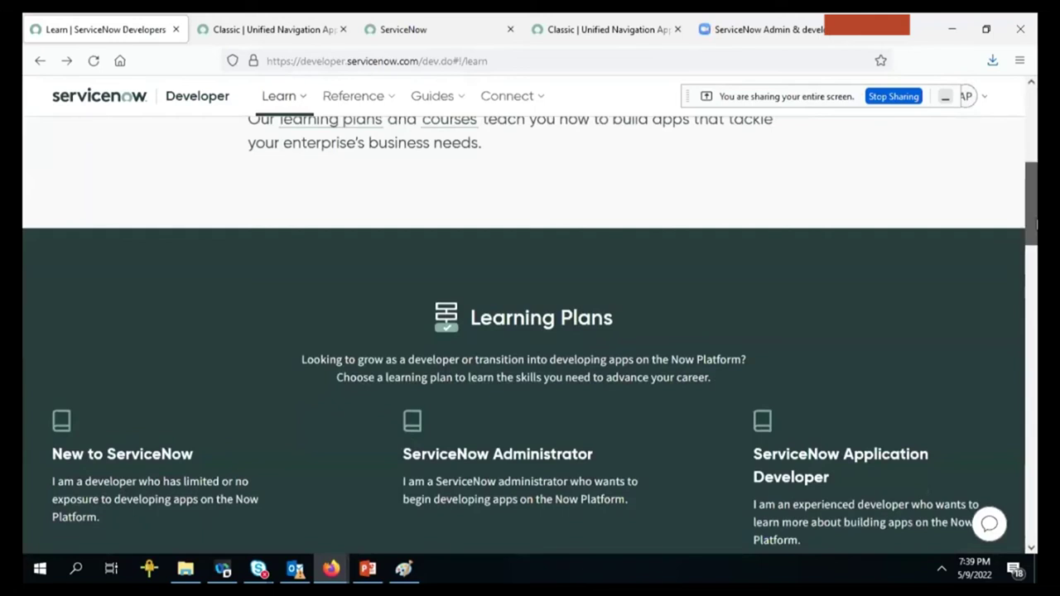
{"action": "left_click", "coordinate": [1032, 124]}
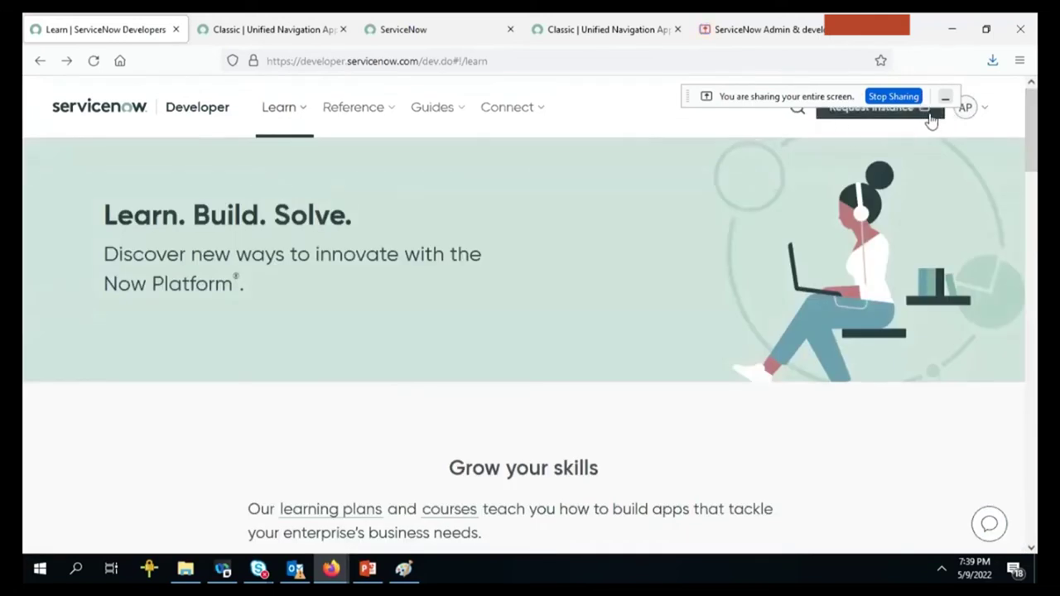
{"action": "left_click", "coordinate": [966, 108]}
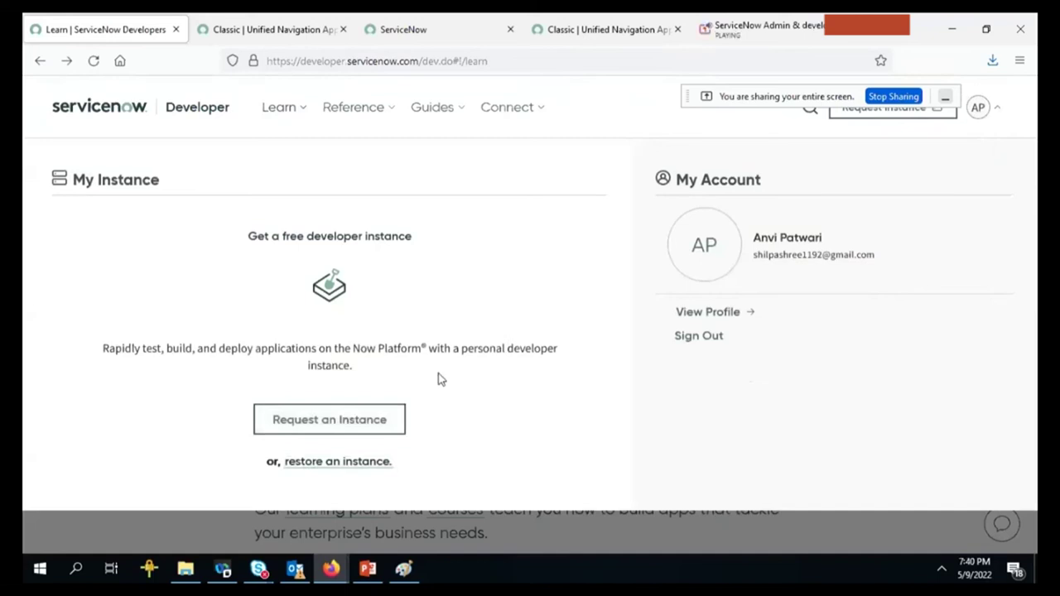
{"action": "left_click", "coordinate": [901, 120]}
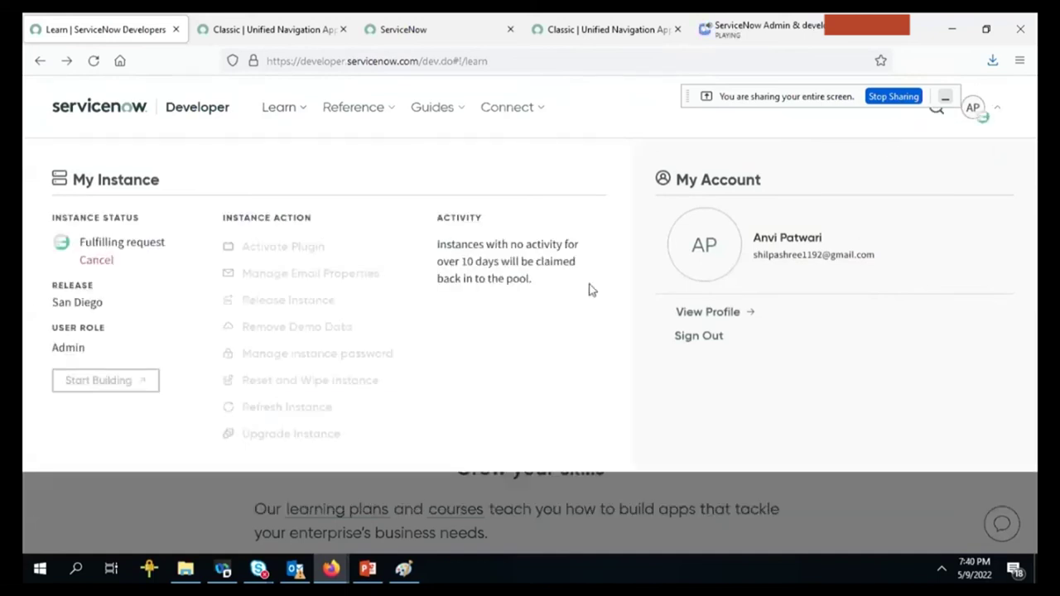
Cancel the pending instance request and look over the Classic navigation and ServiceNow instance tabs.
{"action": "left_click", "coordinate": [96, 262]}
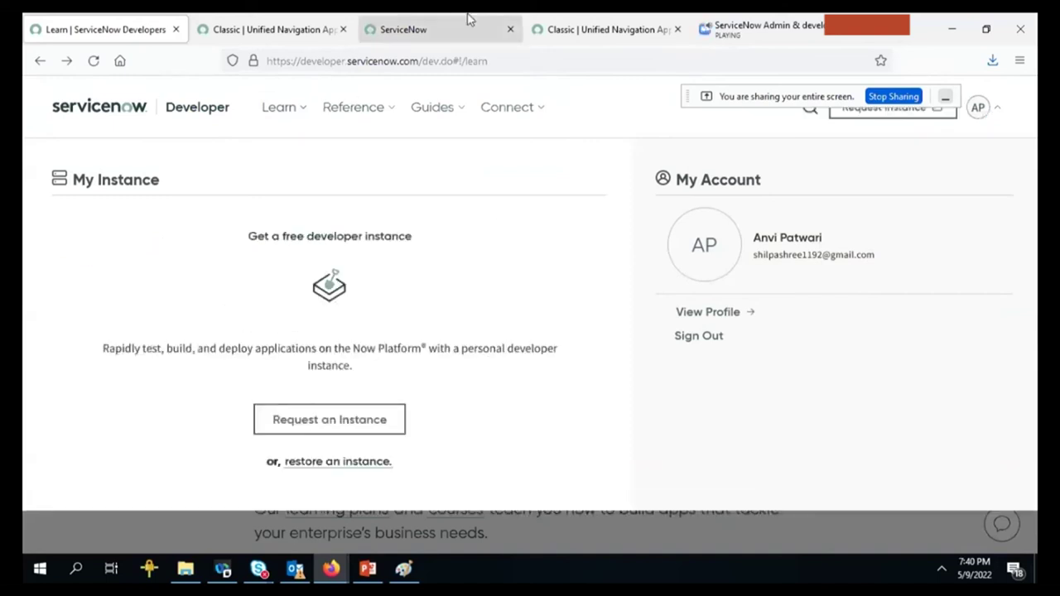
{"action": "left_click", "coordinate": [601, 25]}
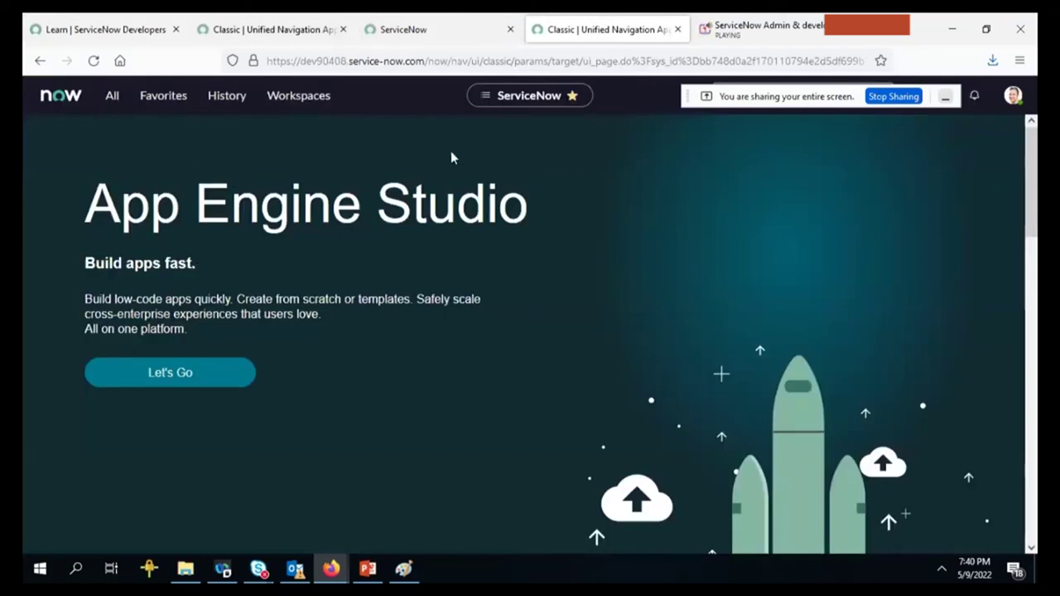
{"action": "left_click", "coordinate": [452, 19]}
{"action": "left_click", "coordinate": [543, 18]}
{"action": "left_click", "coordinate": [487, 19]}
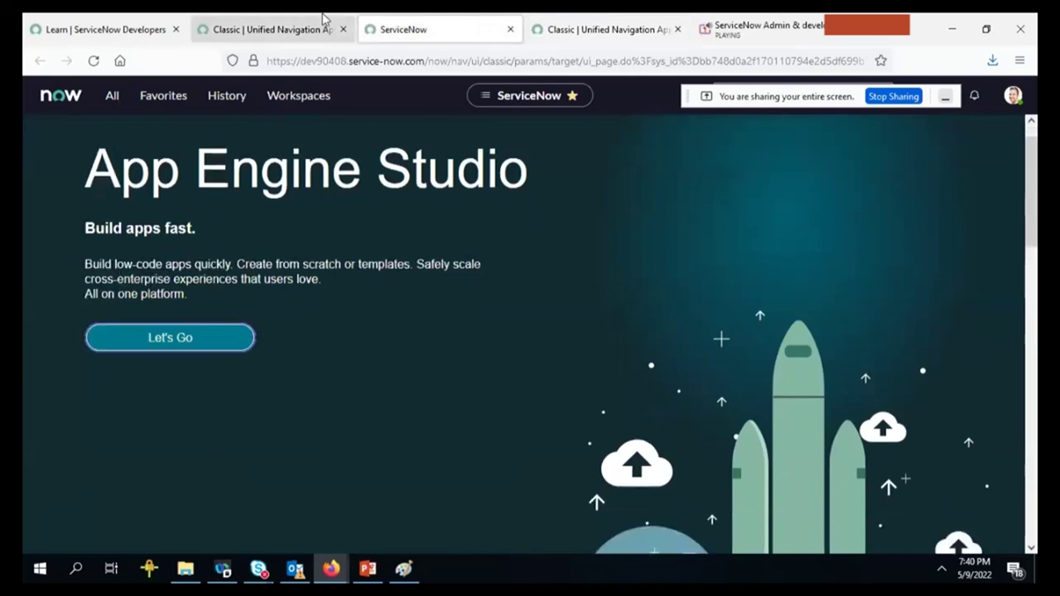
Return to the developer portal tab, go back one page, then bring up the Classic navigation tab.
{"action": "left_click", "coordinate": [284, 18]}
{"action": "left_click", "coordinate": [116, 19]}
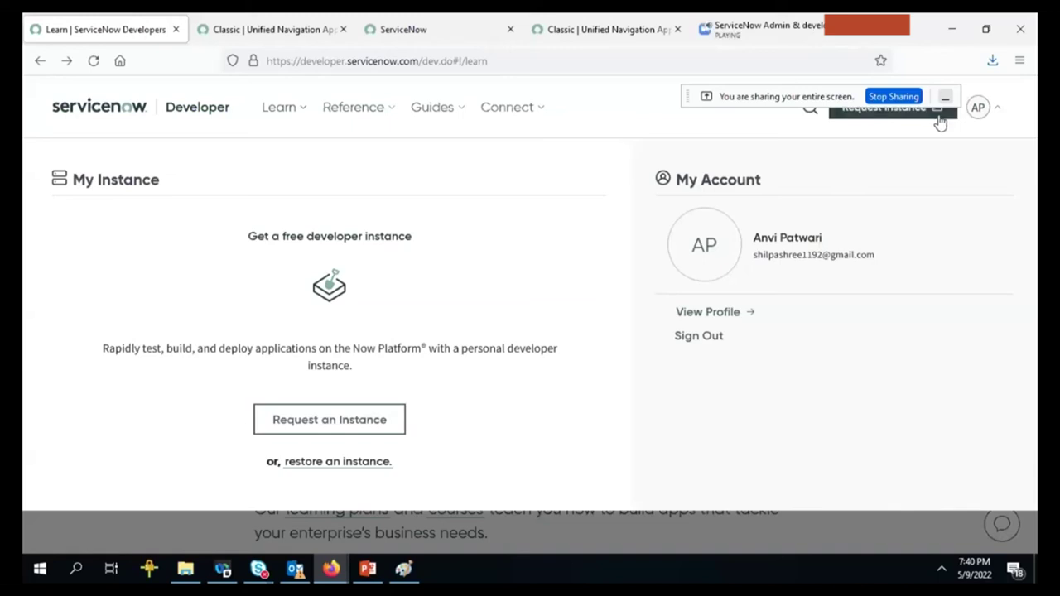
{"action": "left_click", "coordinate": [38, 62]}
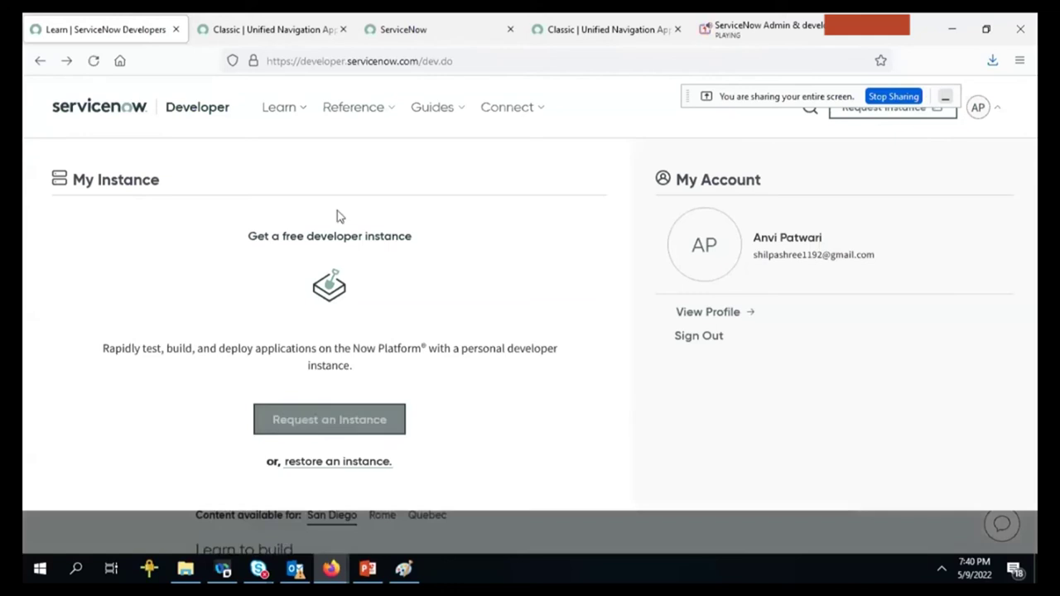
{"action": "left_click", "coordinate": [582, 18]}
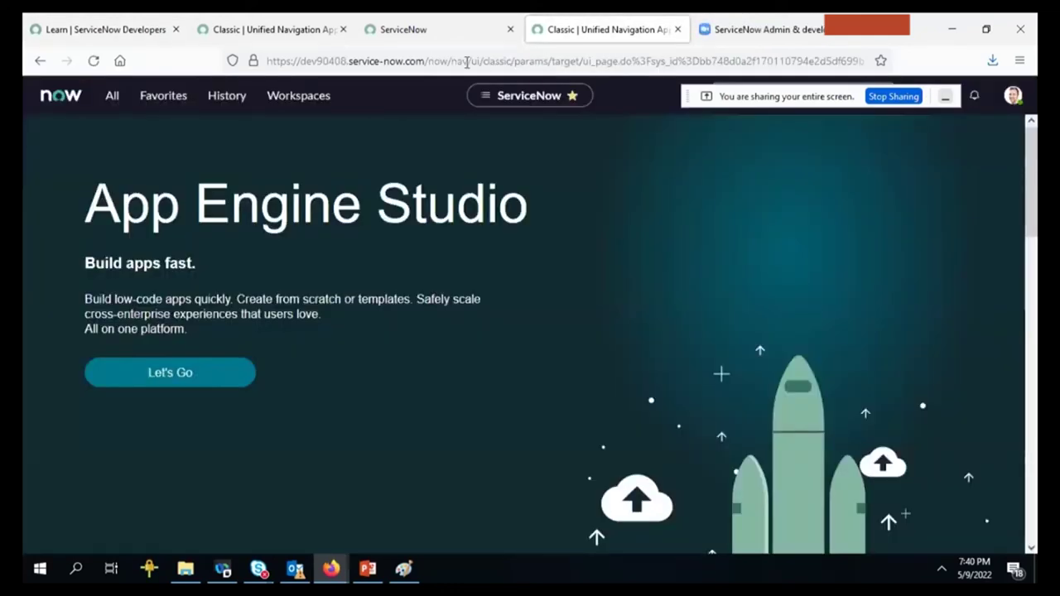
Strip the path after service-now.com/ and load the base address, revealing the instance login page.
{"action": "left_click_drag", "start_coordinate": [430, 58], "coordinate": [937, 53]}
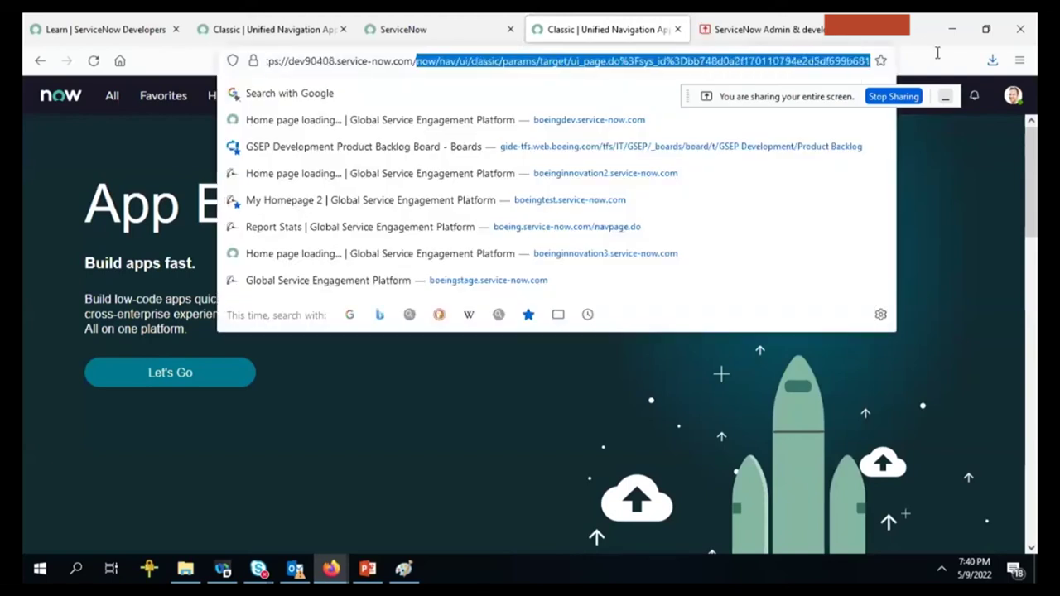
{"action": "key", "text": "BackSpace"}
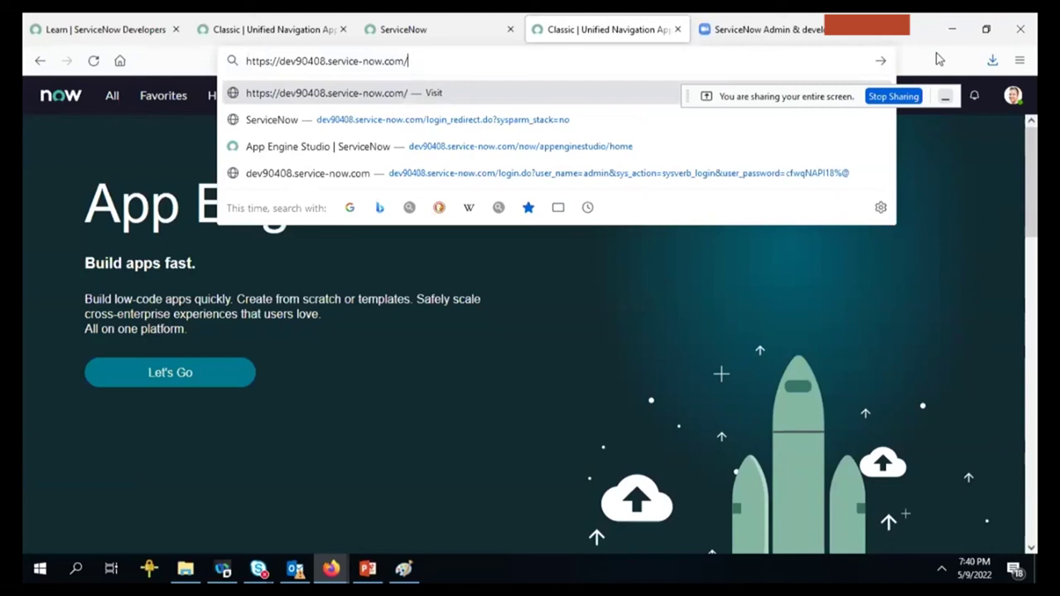
{"action": "key", "text": "Return"}
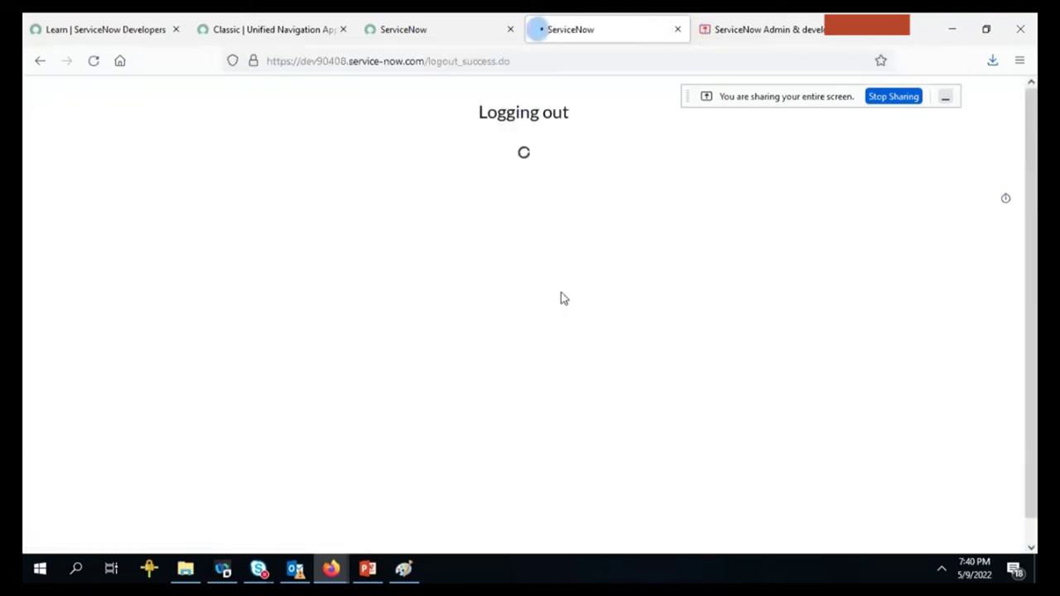
{"action": "left_click", "coordinate": [479, 23]}
{"action": "left_click", "coordinate": [573, 25]}
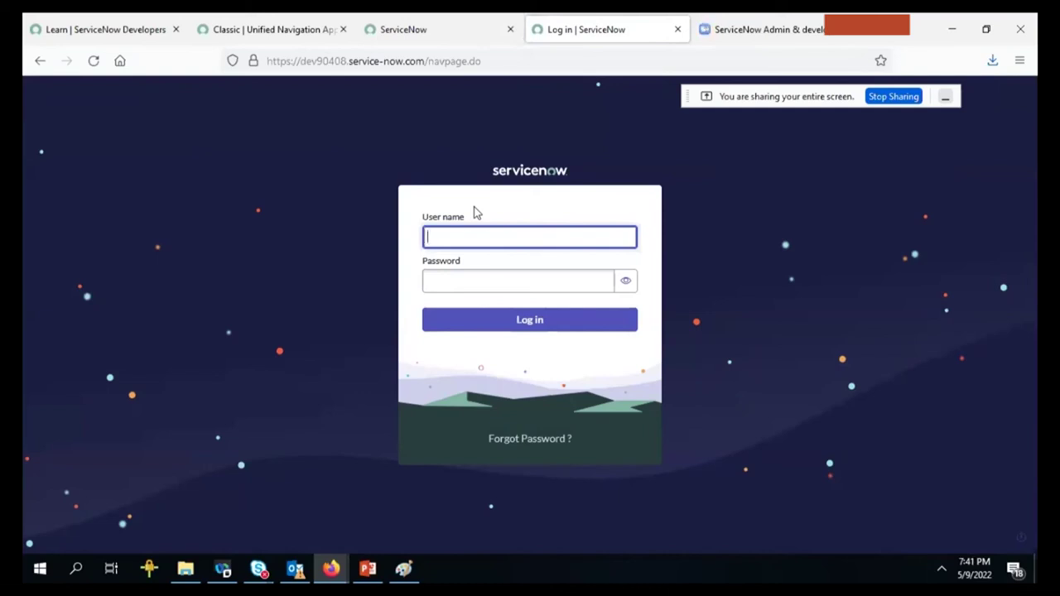
Dismiss Session Expired and close the Classic, ServiceNow and login tabs, returning to the developer portal.
{"action": "left_click", "coordinate": [444, 32]}
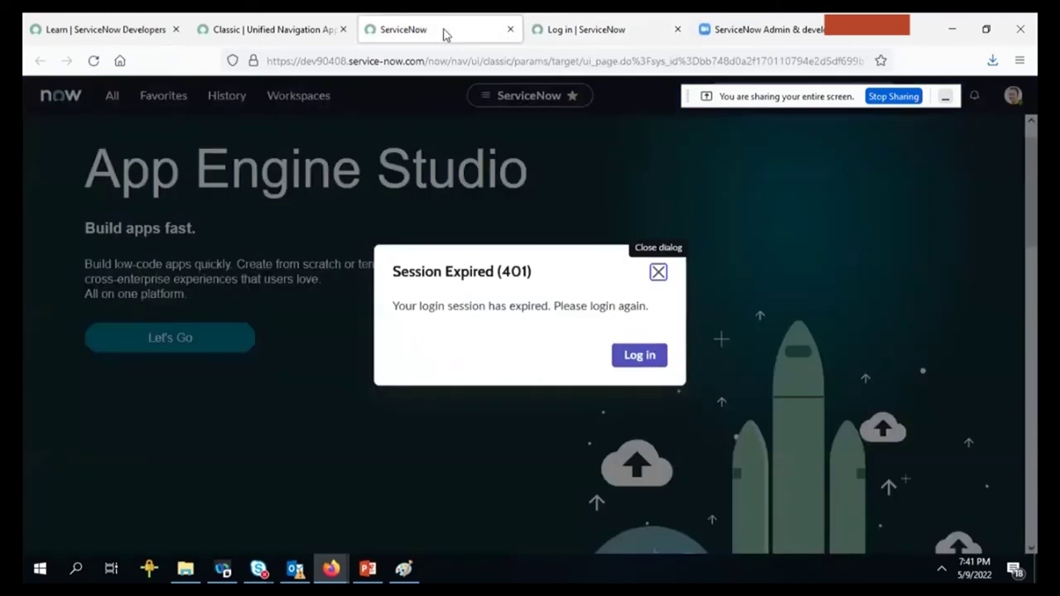
{"action": "left_click", "coordinate": [665, 272]}
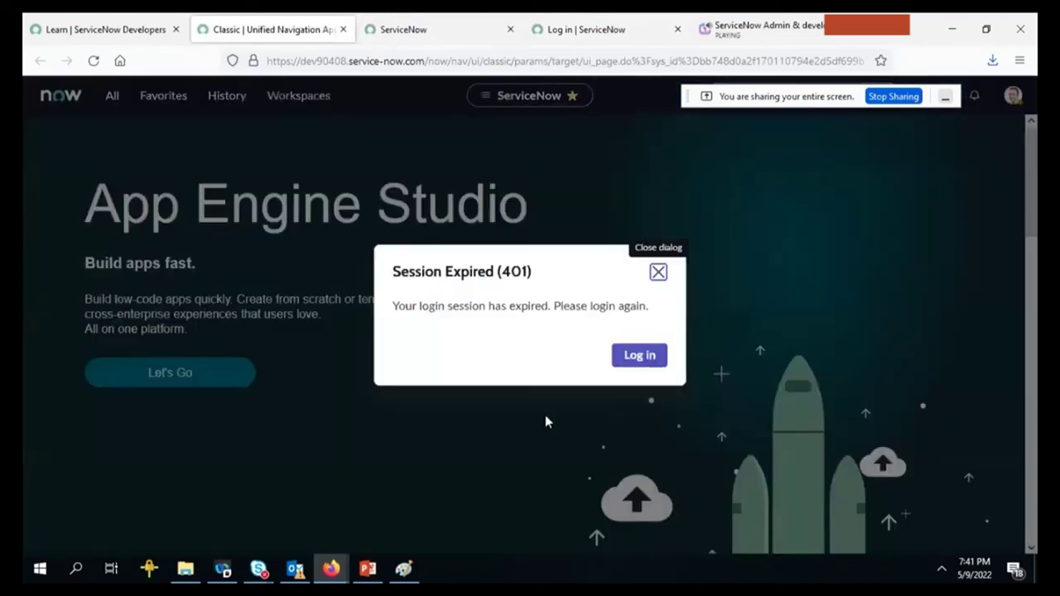
{"action": "left_click", "coordinate": [341, 29]}
{"action": "left_click", "coordinate": [340, 29]}
{"action": "left_click", "coordinate": [340, 29]}
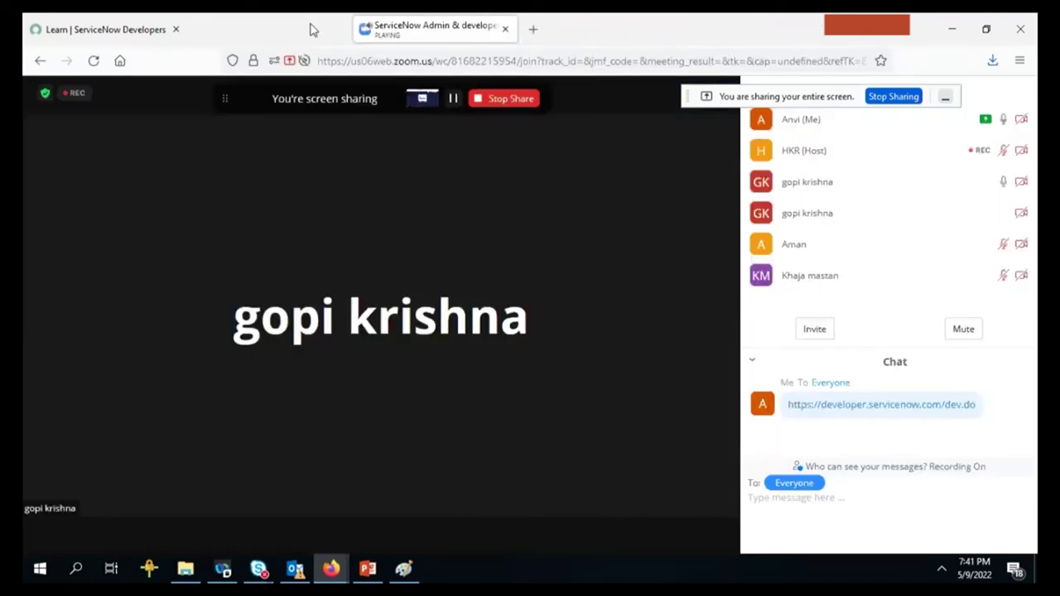
{"action": "left_click", "coordinate": [166, 22]}
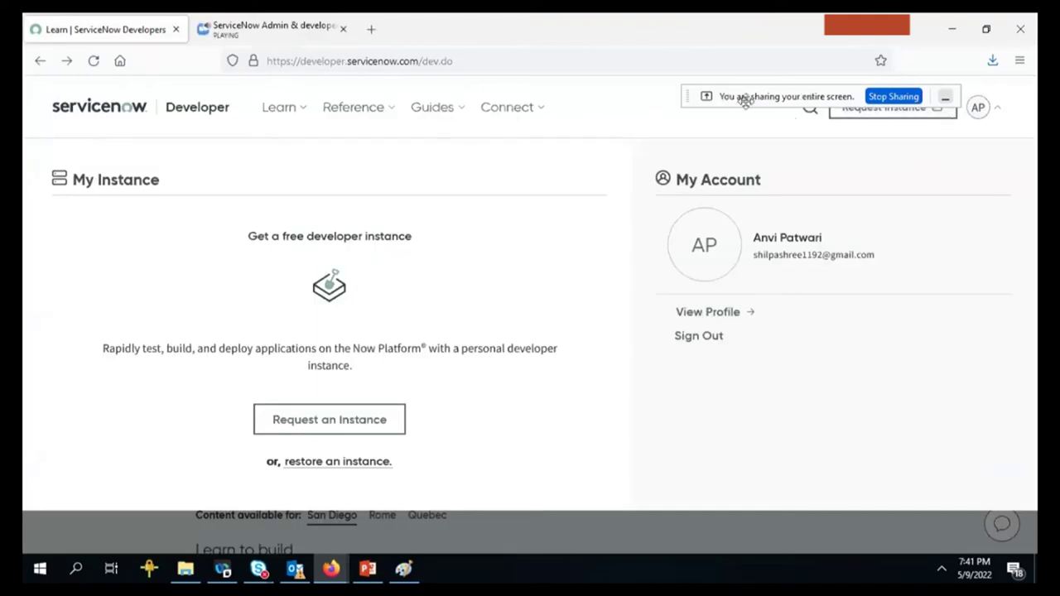
Open View Profile and scroll through personal information, password and roles, then back to the top.
{"action": "left_click_drag", "start_coordinate": [745, 100], "coordinate": [689, 17]}
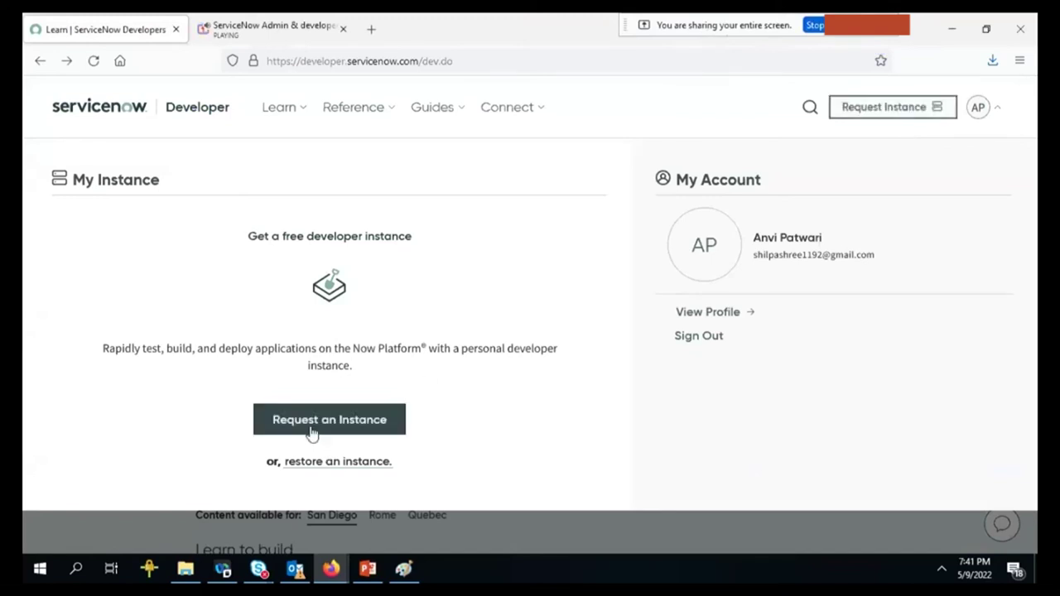
{"action": "left_click", "coordinate": [712, 312]}
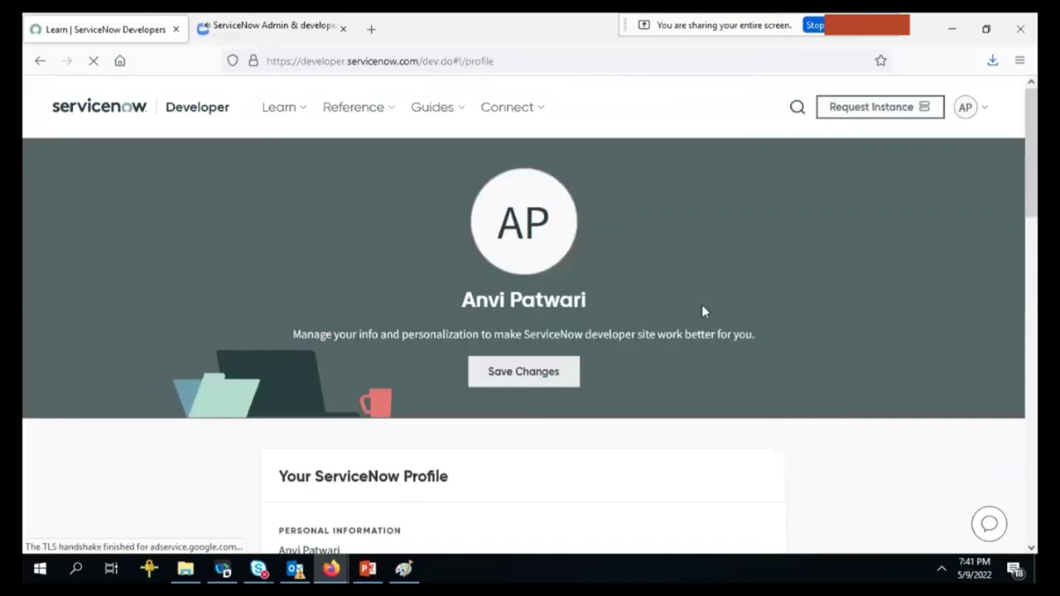
{"action": "left_click_drag", "start_coordinate": [1032, 191], "coordinate": [1023, 319]}
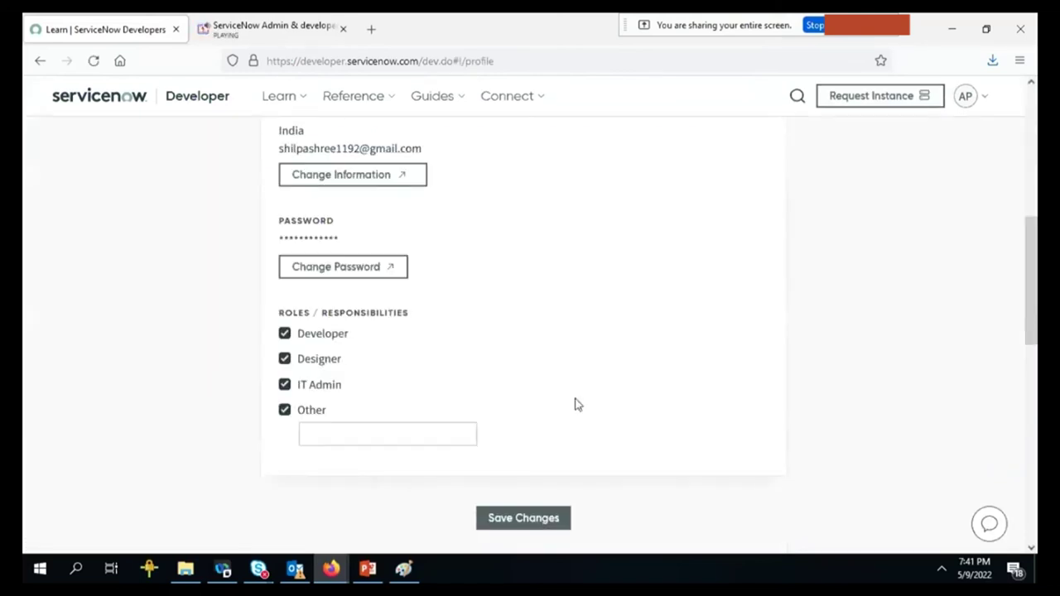
{"action": "left_click_drag", "start_coordinate": [1035, 277], "coordinate": [1031, 133]}
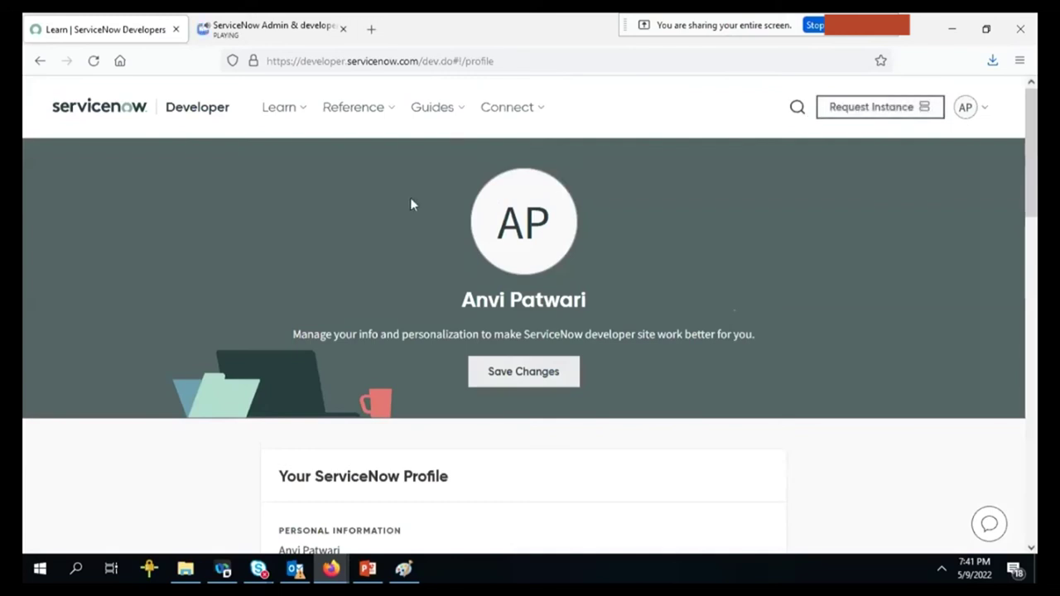
{"action": "left_click", "coordinate": [1032, 318]}
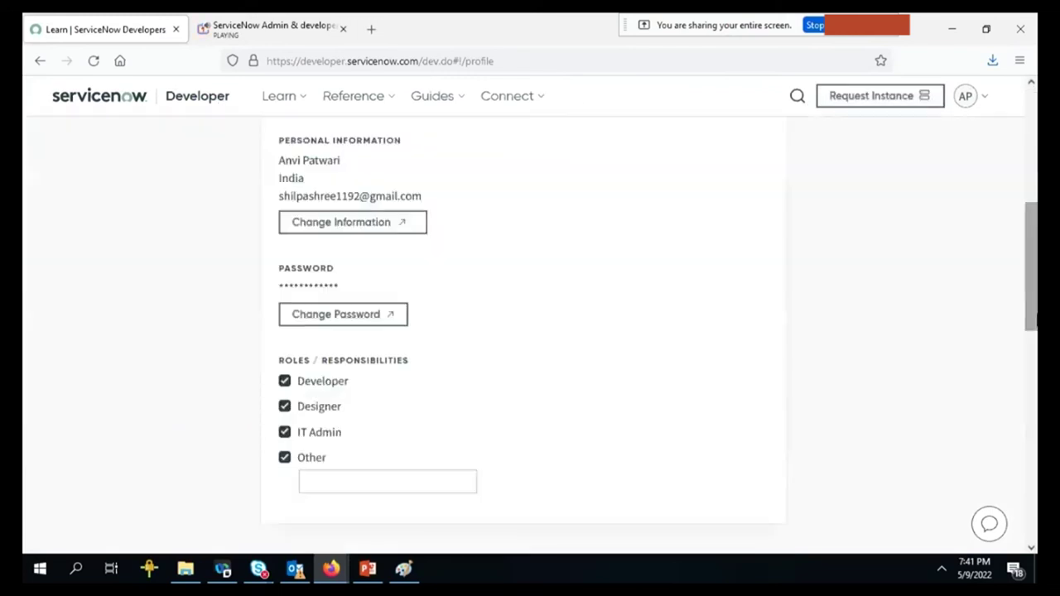
{"action": "left_click_drag", "start_coordinate": [1032, 319], "coordinate": [1033, 133]}
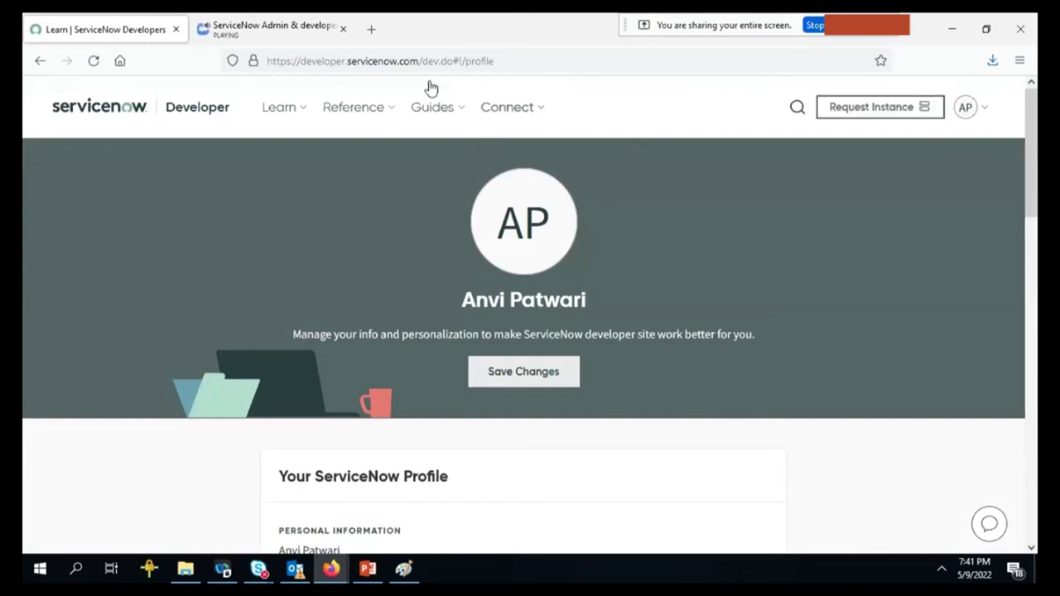
{"action": "left_click", "coordinate": [972, 120]}
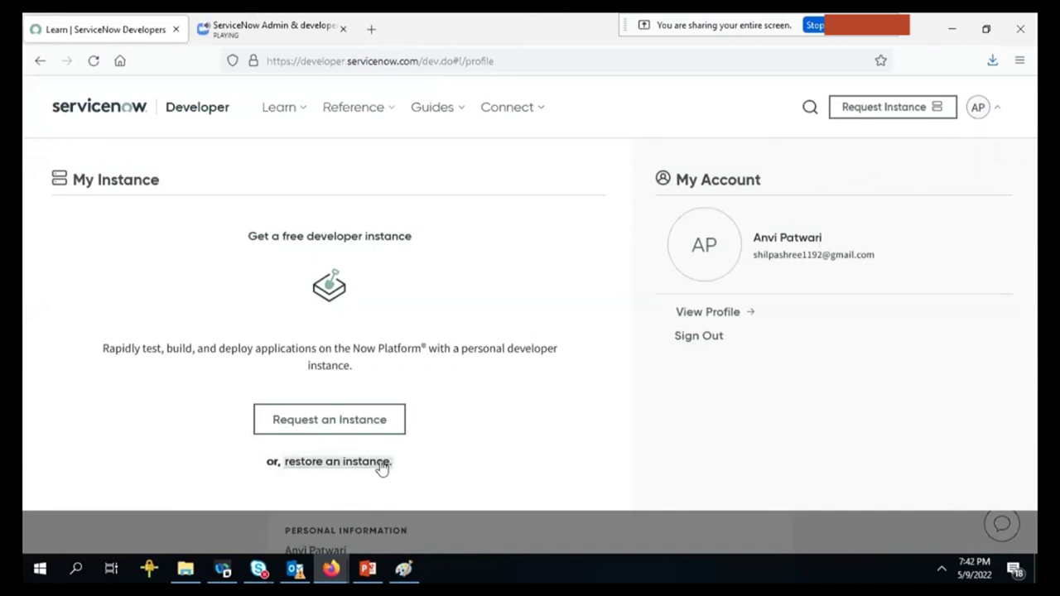
{"action": "left_click", "coordinate": [342, 421]}
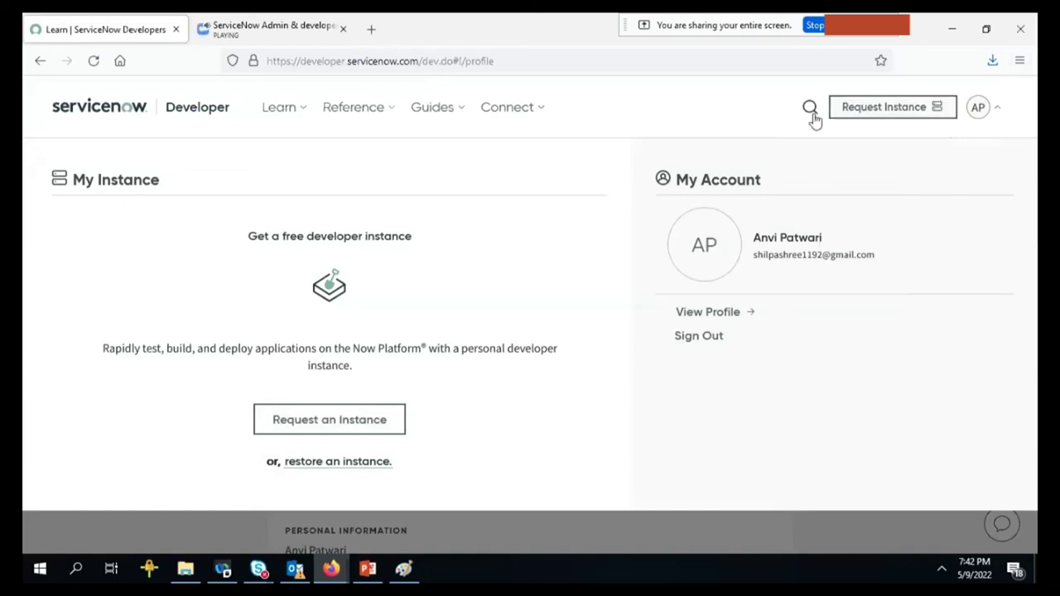
{"action": "left_click", "coordinate": [528, 118]}
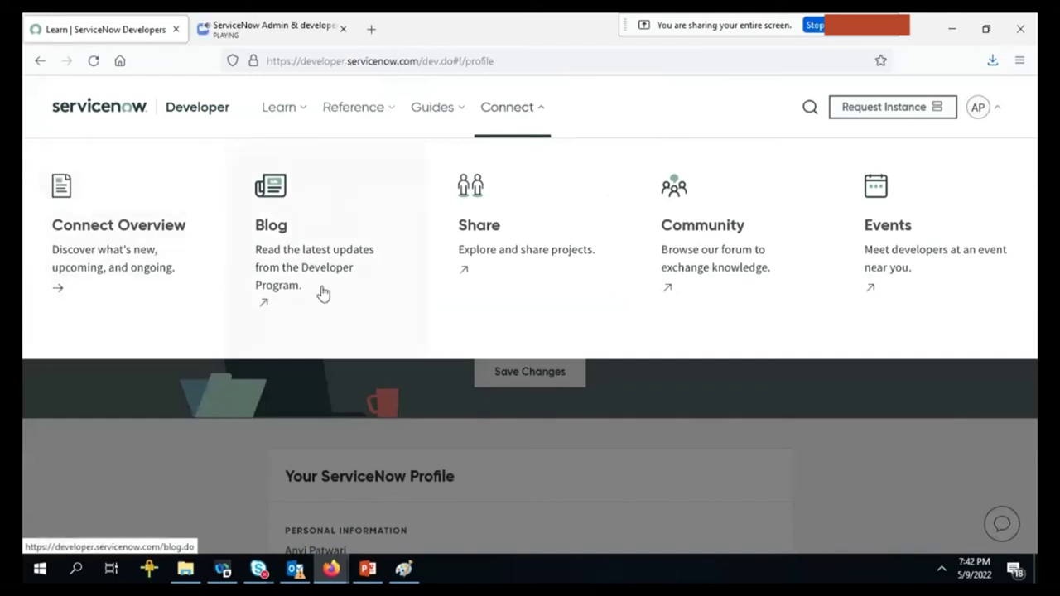
{"action": "left_click", "coordinate": [426, 111]}
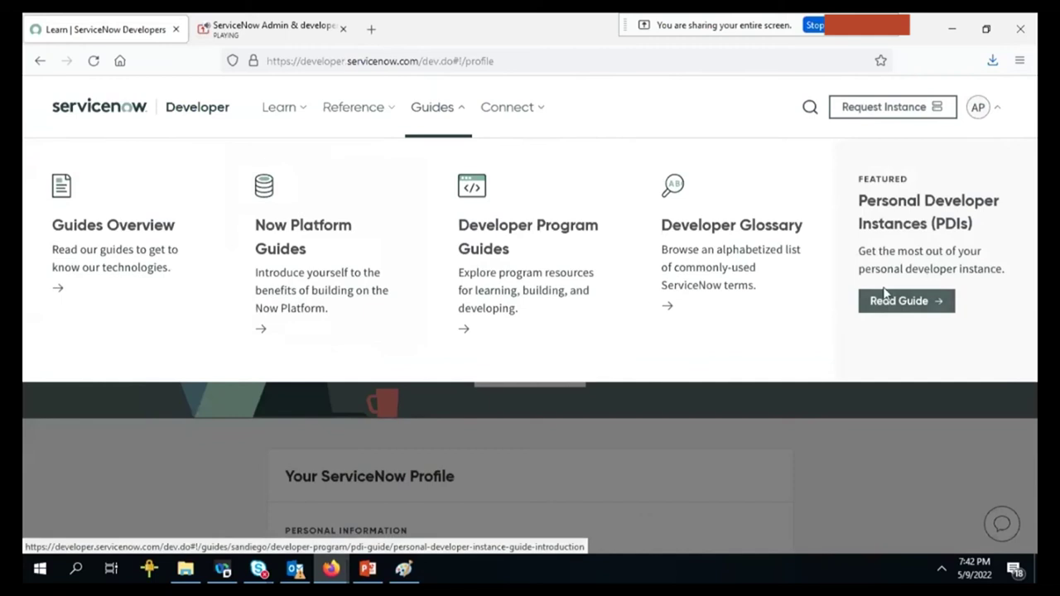
{"action": "left_click", "coordinate": [533, 123]}
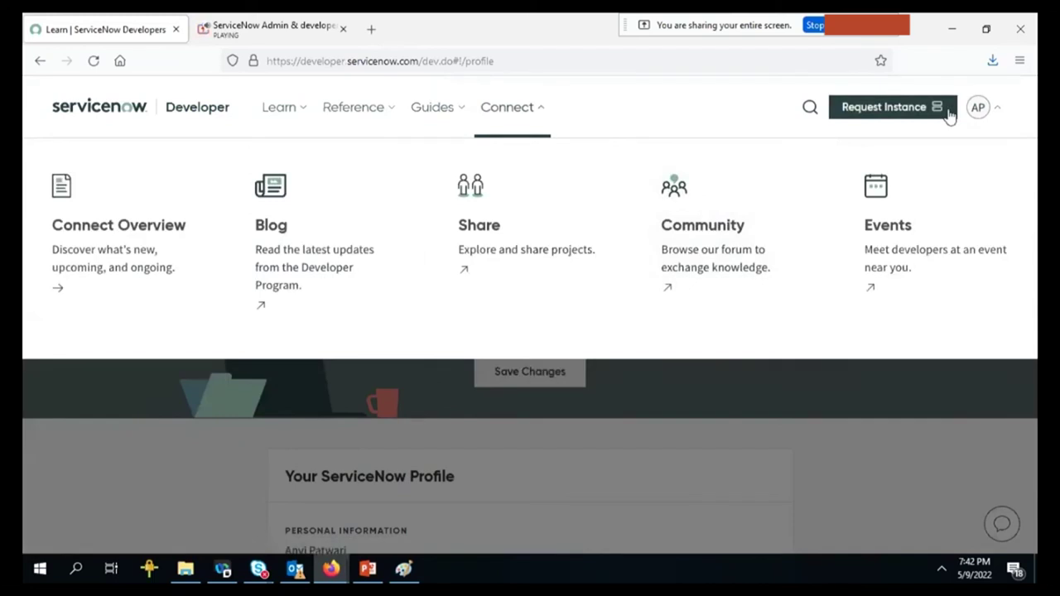
{"action": "left_click", "coordinate": [601, 431]}
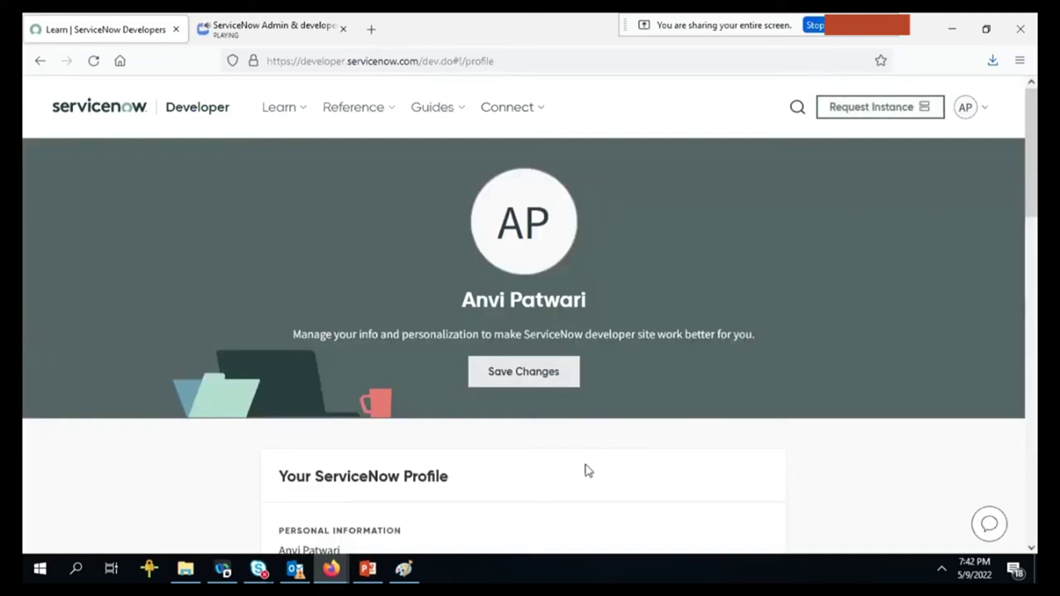
Scroll down and back up the profile page, then open the site's Connect section.
{"action": "scroll", "coordinate": [585, 470], "scroll_direction": "down", "scroll_amount": 5}
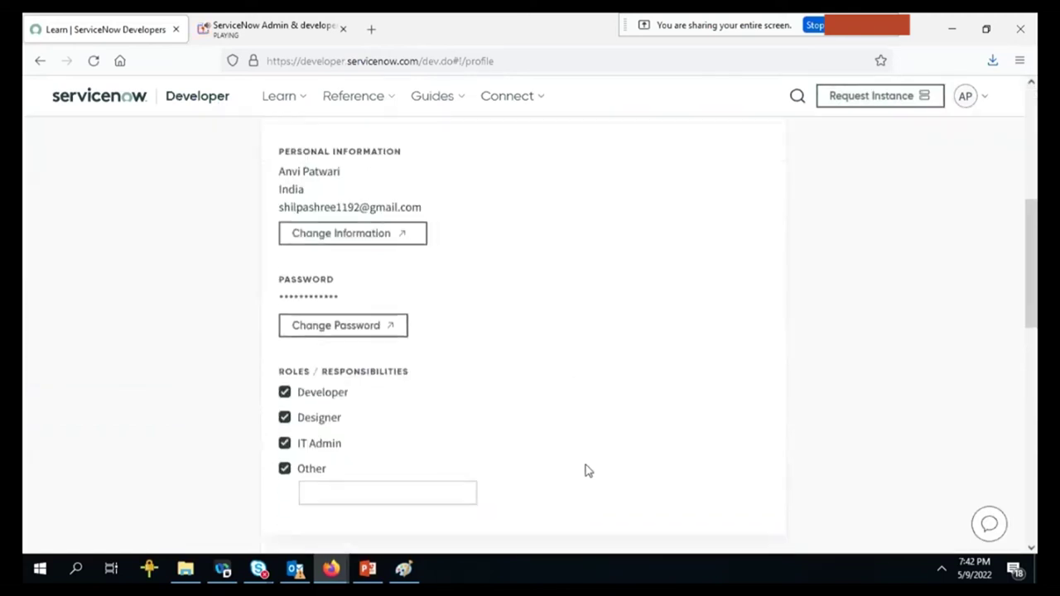
{"action": "scroll", "coordinate": [585, 471], "scroll_direction": "down", "scroll_amount": 10}
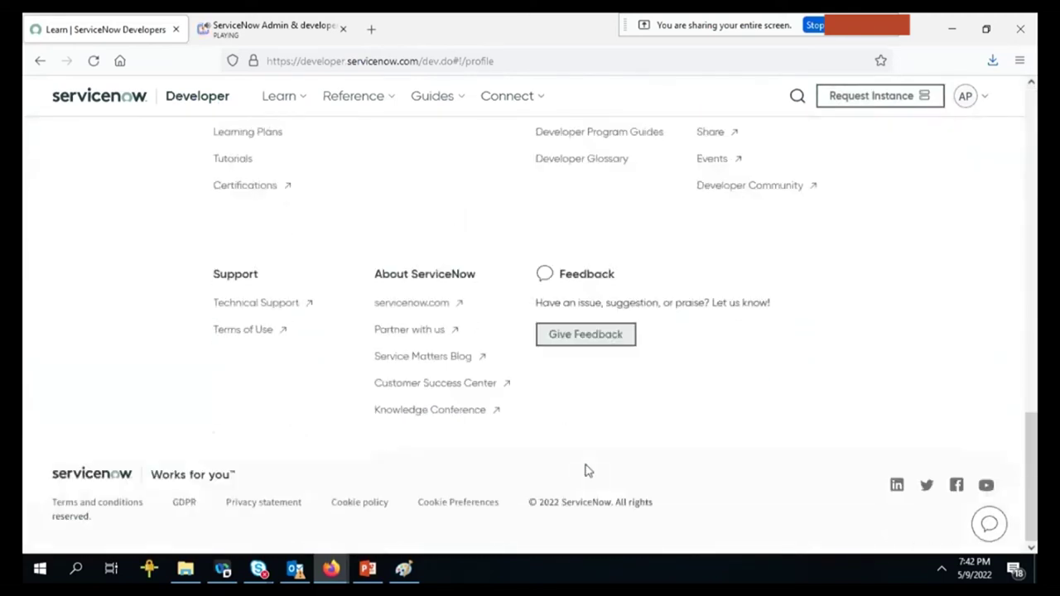
{"action": "scroll", "coordinate": [584, 470], "scroll_direction": "up", "scroll_amount": 15}
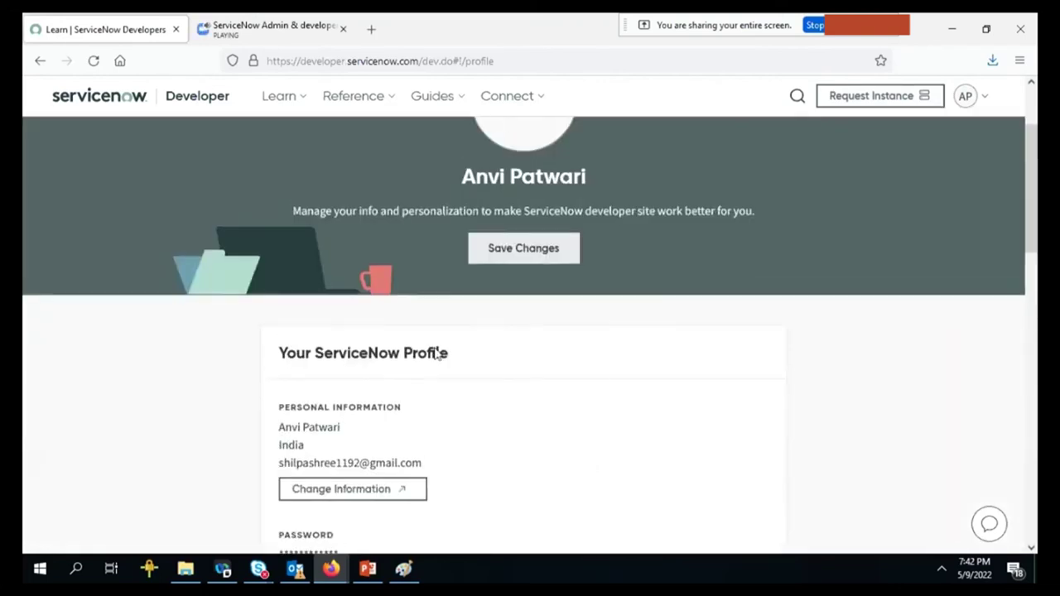
{"action": "left_click", "coordinate": [528, 108]}
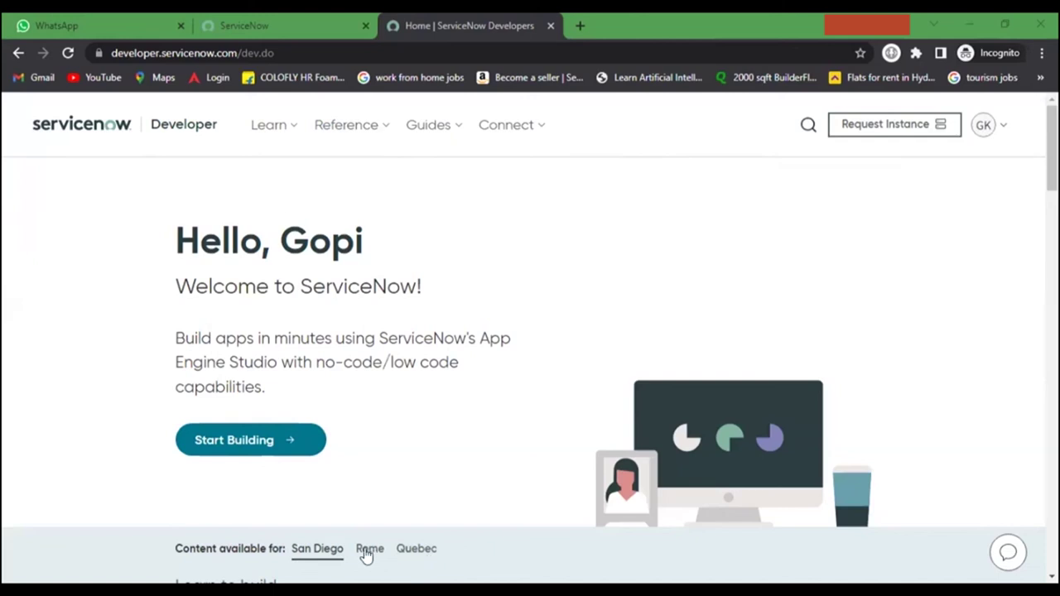
Pick Rome under Content available for, start building, choose the Rome card and submit the request.
{"action": "left_click", "coordinate": [366, 551]}
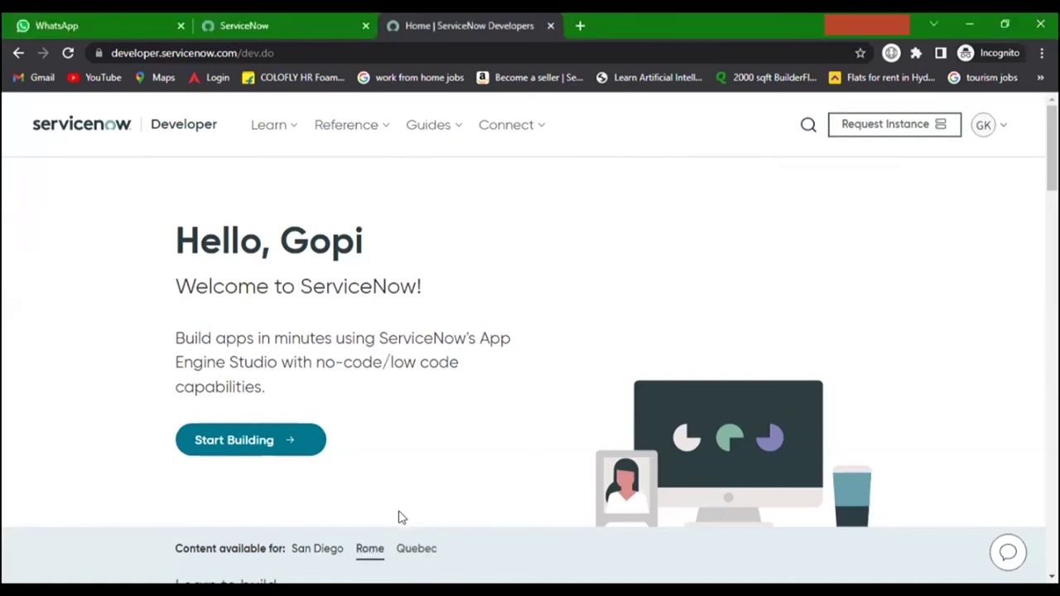
{"action": "left_click", "coordinate": [268, 444]}
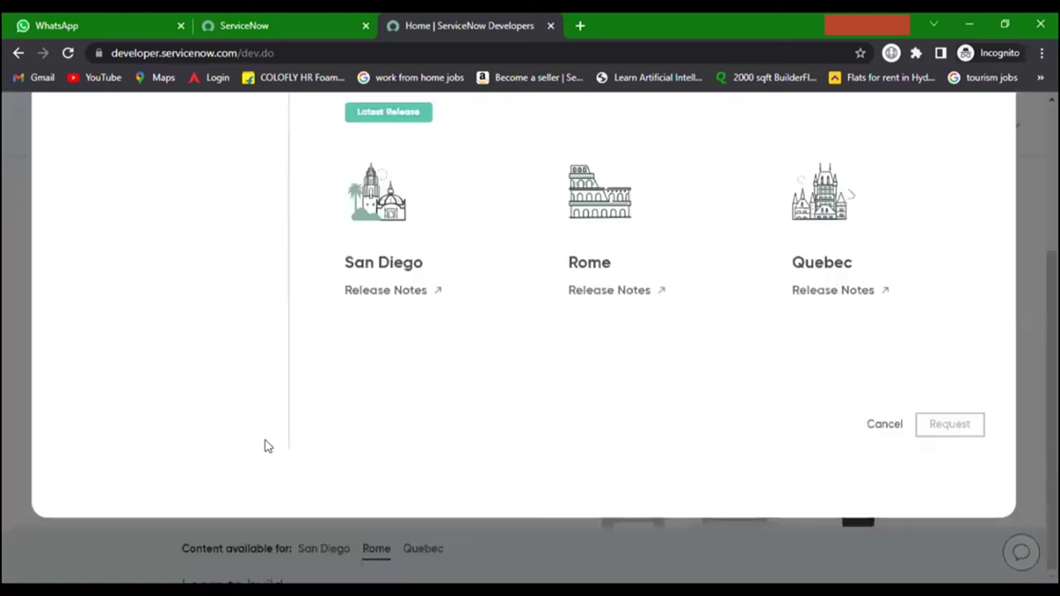
{"action": "left_click", "coordinate": [618, 224]}
{"action": "left_click", "coordinate": [958, 431]}
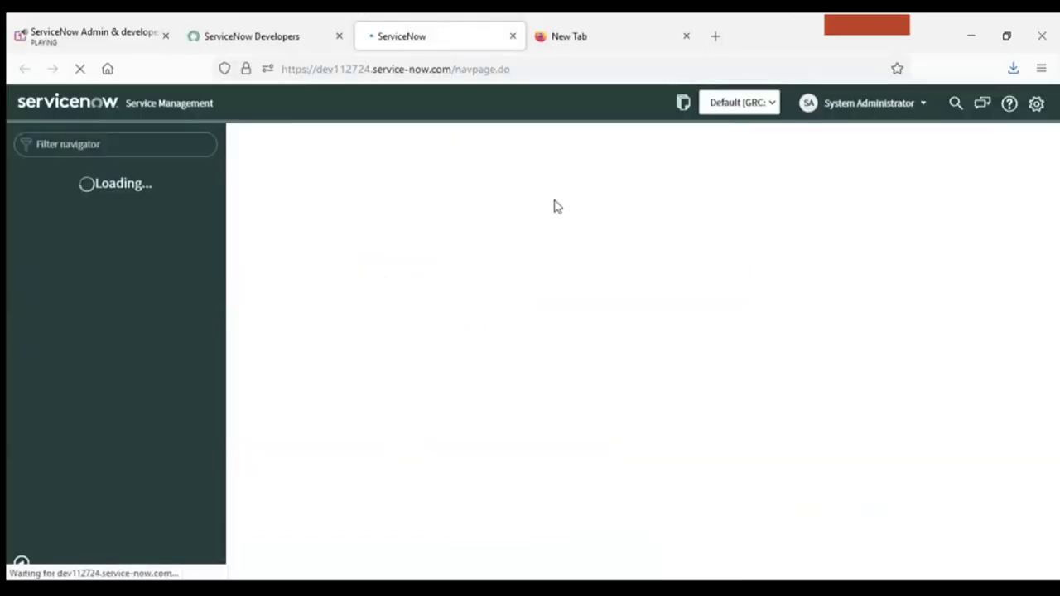
Check the dev112724 instance URL while the App Engine Studio landing page finishes loading.
{"action": "left_click", "coordinate": [444, 69]}
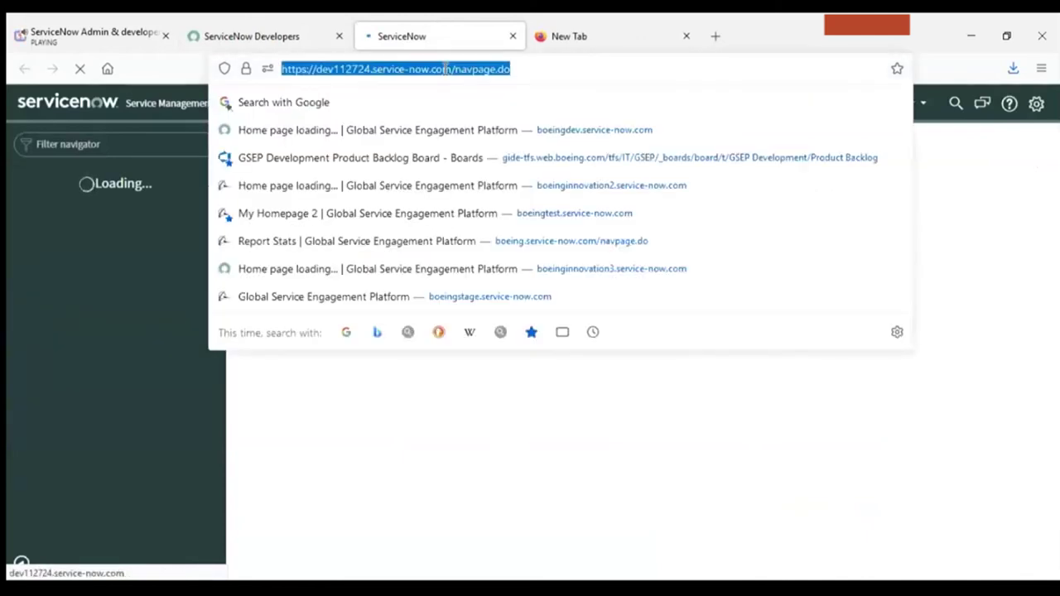
{"action": "left_click", "coordinate": [497, 377]}
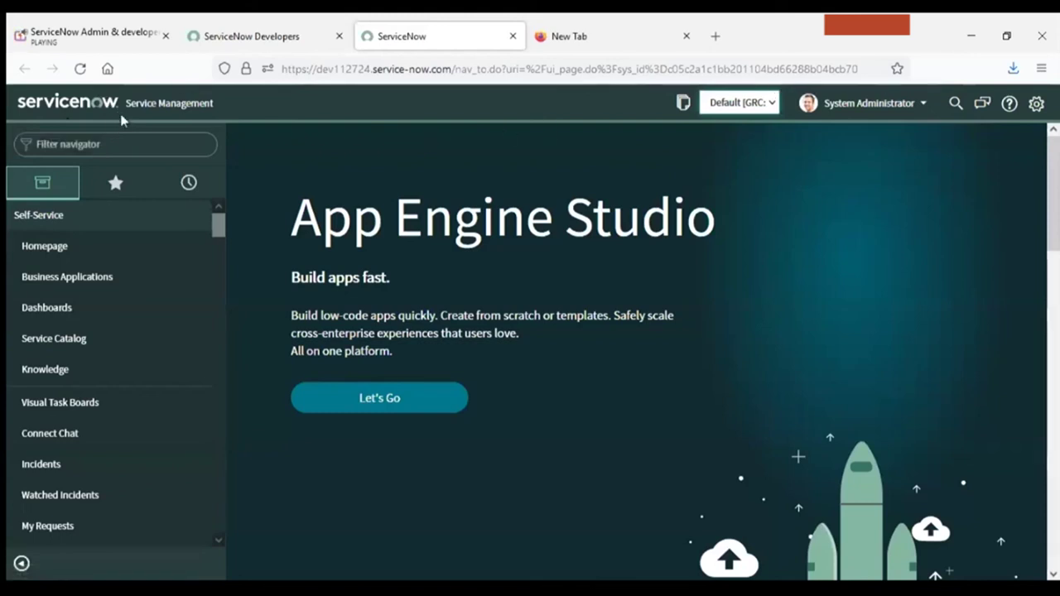
Filter the application navigator by 'user' and scroll through the matching modules.
{"action": "left_click_drag", "start_coordinate": [122, 106], "coordinate": [228, 106]}
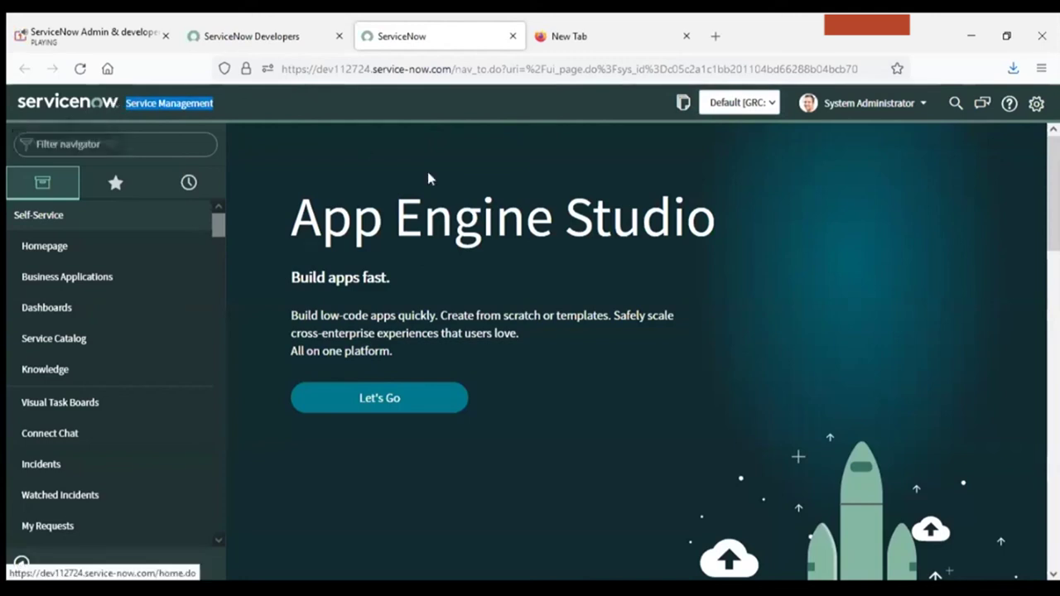
{"action": "left_click", "coordinate": [83, 149]}
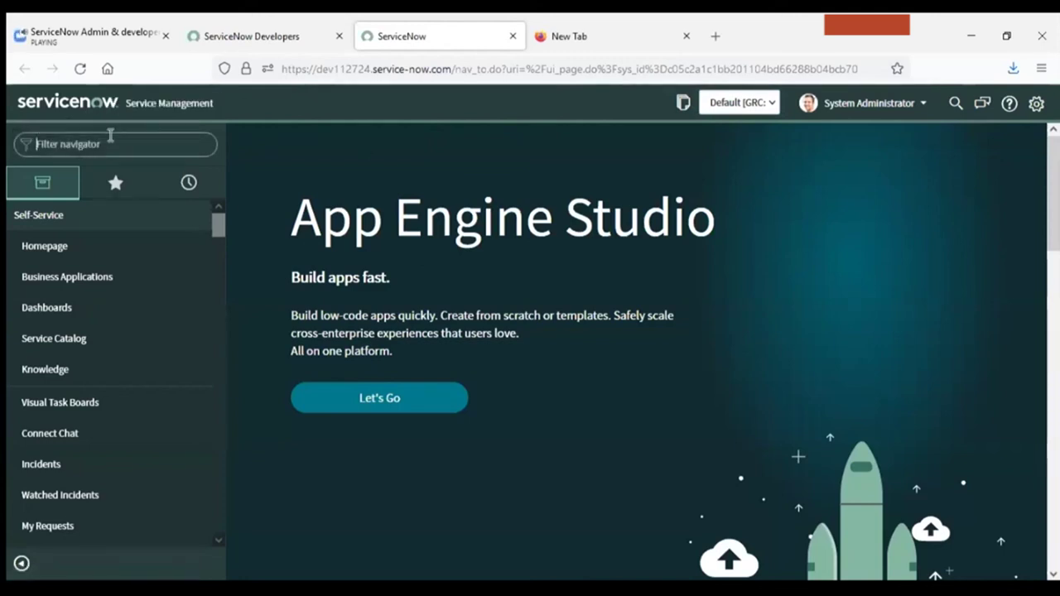
{"action": "type", "text": "user"}
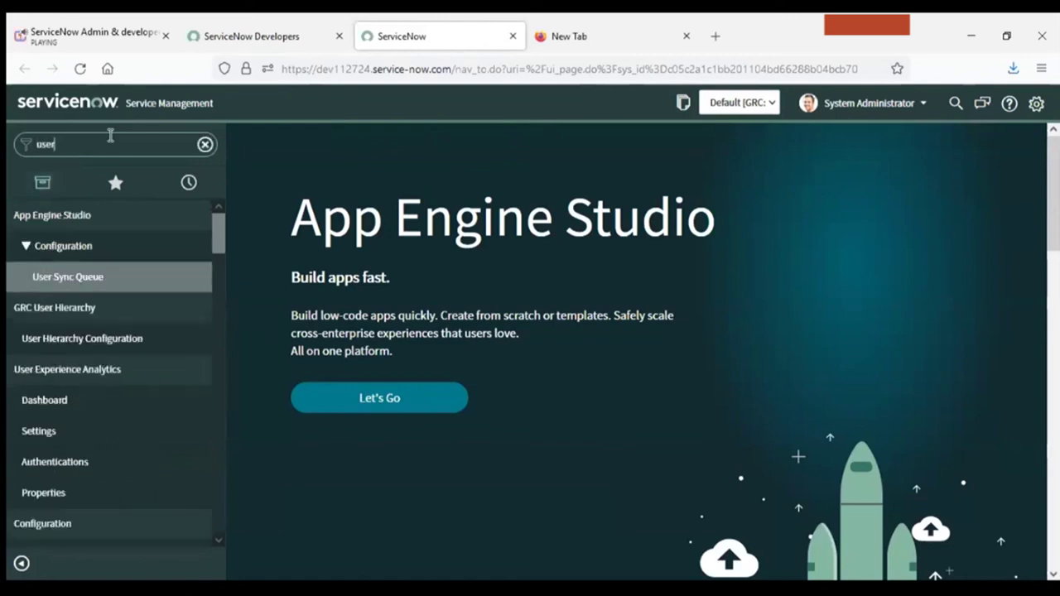
{"action": "left_click_drag", "start_coordinate": [216, 246], "coordinate": [239, 378]}
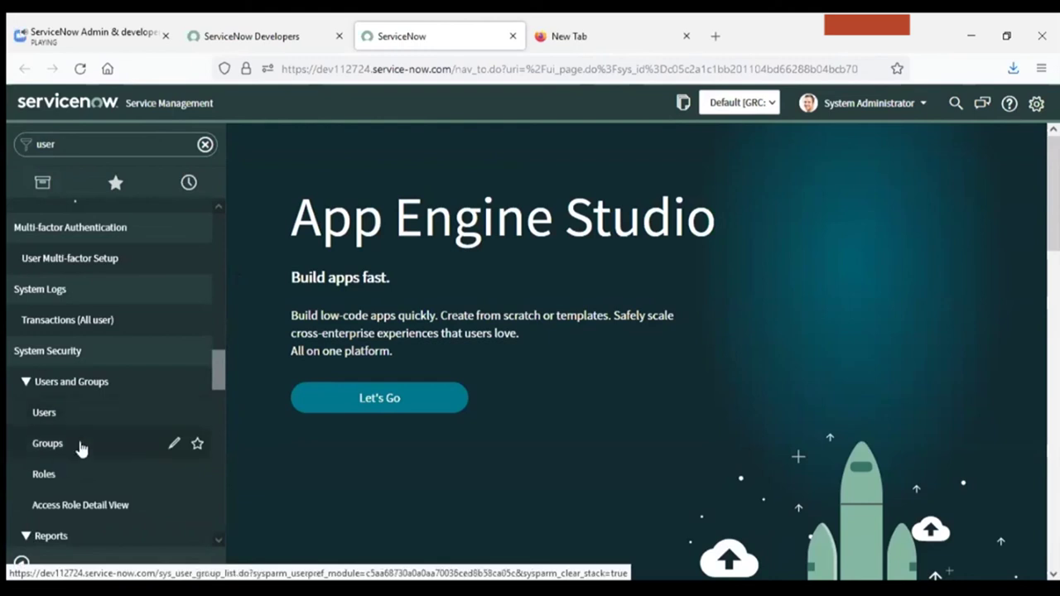
{"action": "left_click_drag", "start_coordinate": [213, 374], "coordinate": [223, 204]}
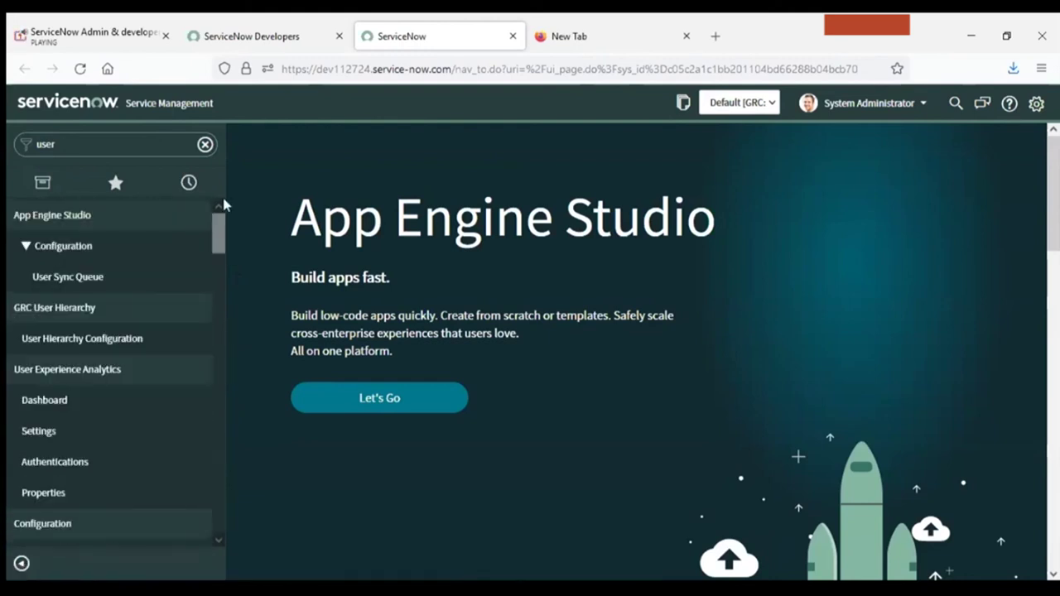
Replace the navigator filter with 'repo' and scroll through the report modules.
{"action": "double_click", "coordinate": [58, 150]}
{"action": "type", "text": "report"}
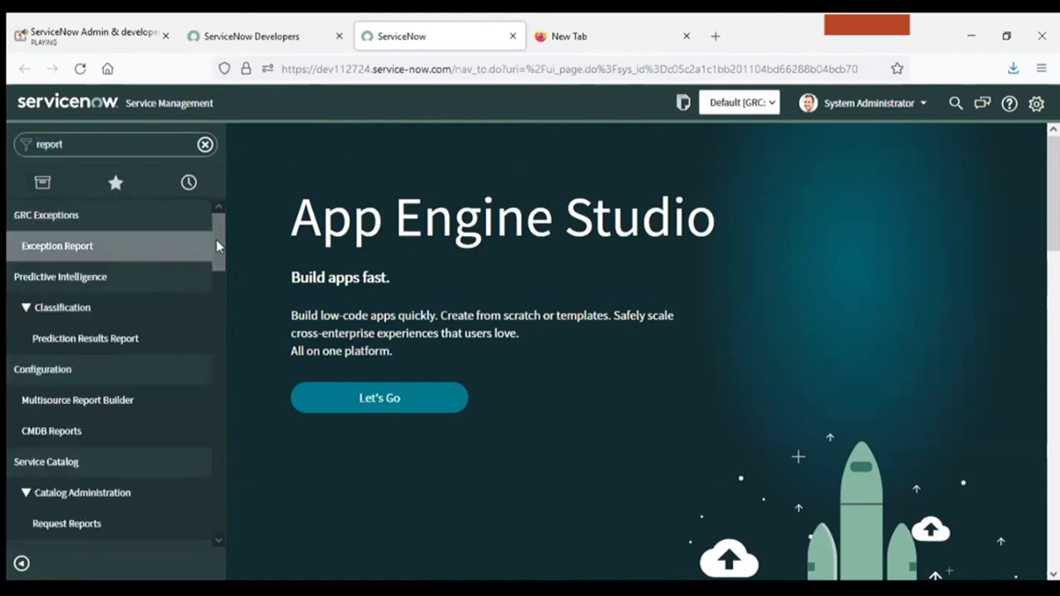
{"action": "left_click_drag", "start_coordinate": [216, 239], "coordinate": [214, 297]}
{"action": "scroll", "coordinate": [214, 297], "scroll_direction": "down", "scroll_amount": 2}
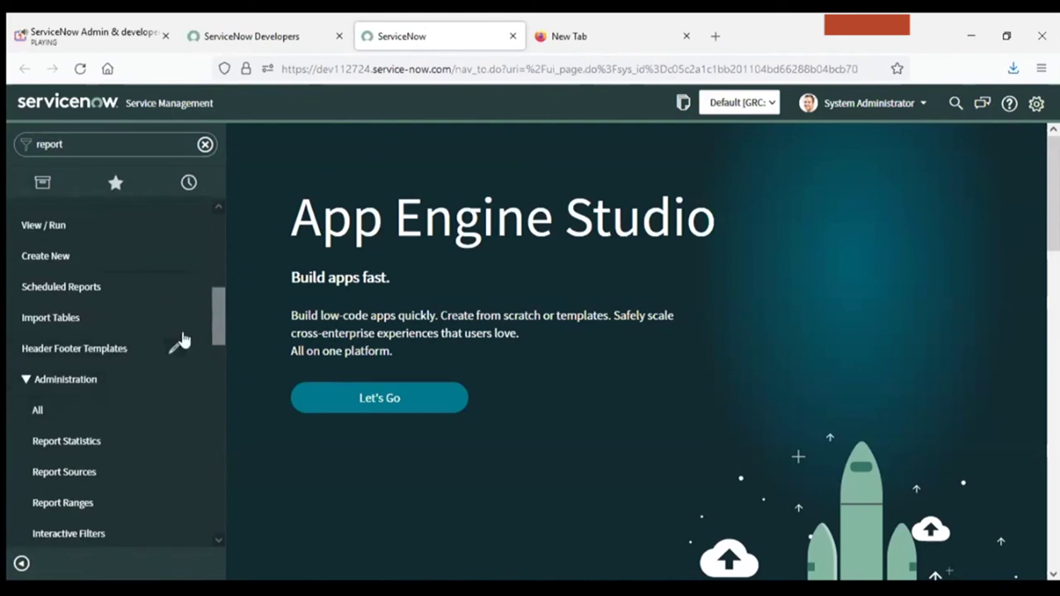
{"action": "left_click_drag", "start_coordinate": [216, 328], "coordinate": [219, 296]}
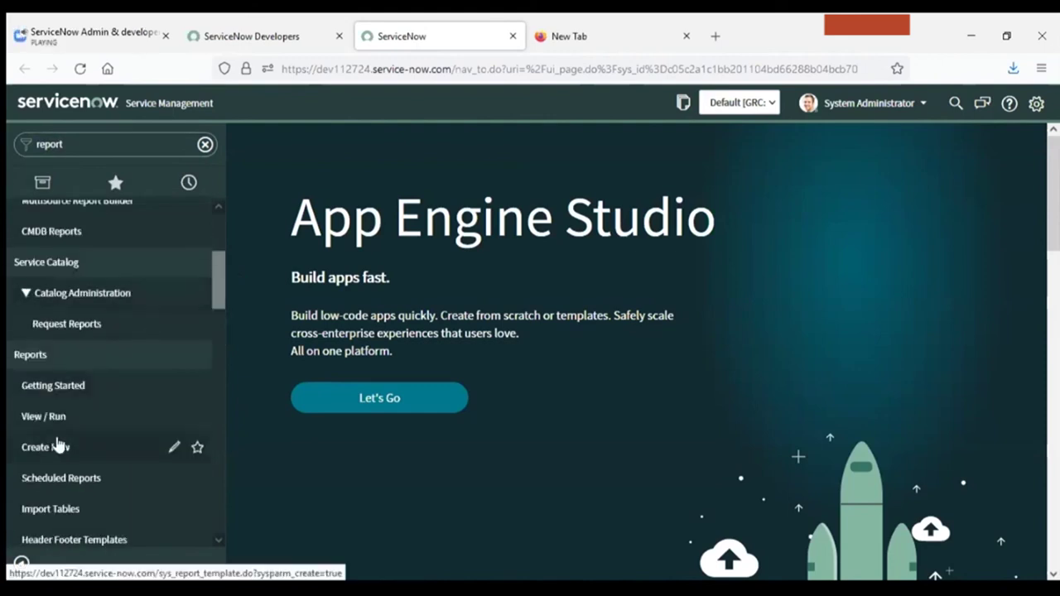
{"action": "left_click_drag", "start_coordinate": [213, 287], "coordinate": [226, 178]}
Filter the navigator by 'user' again, then open the current update set's record.
{"action": "left_click", "coordinate": [106, 145]}
{"action": "type", "text": "user"}
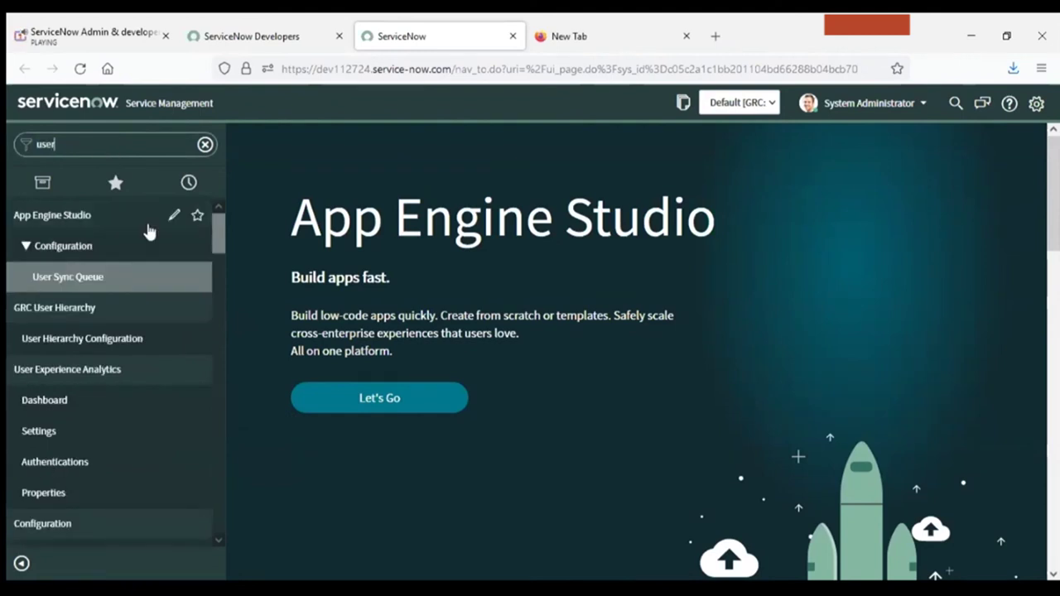
{"action": "left_click_drag", "start_coordinate": [218, 253], "coordinate": [222, 269]}
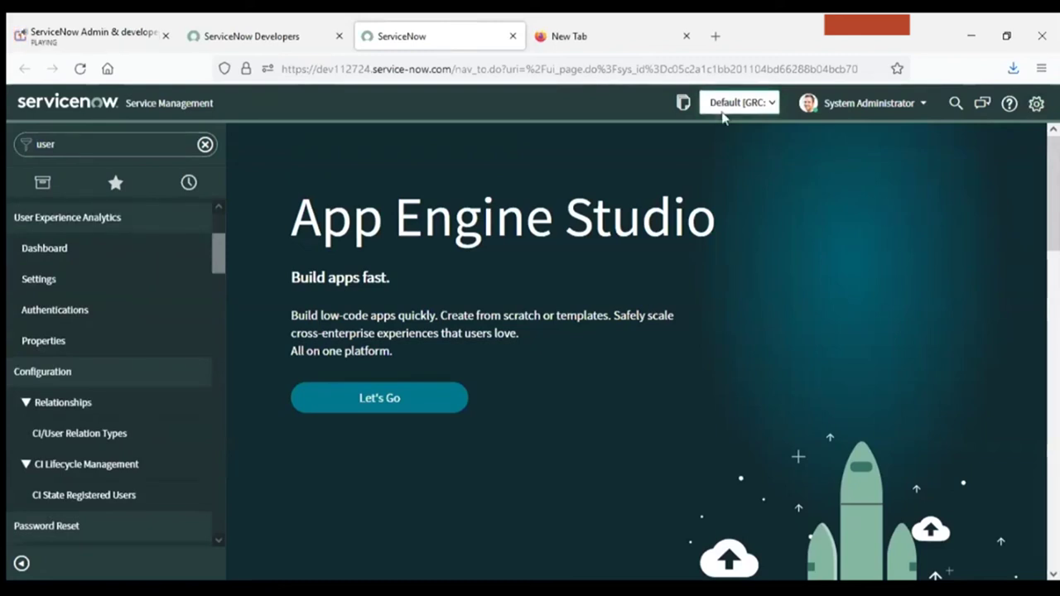
{"action": "left_click", "coordinate": [684, 106]}
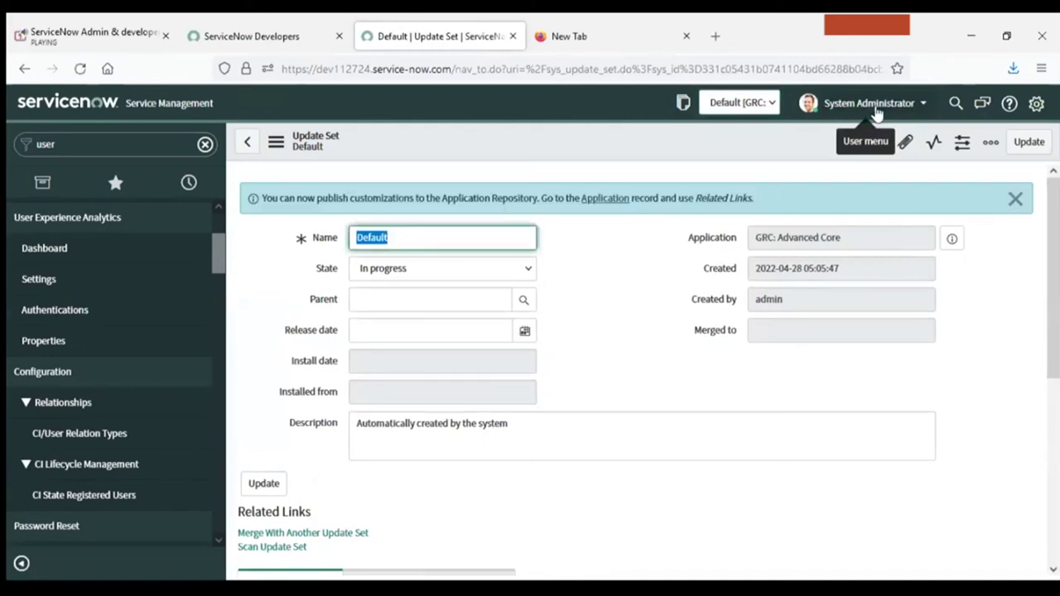
Open the global search box over the Default update set record.
{"action": "left_click", "coordinate": [955, 102]}
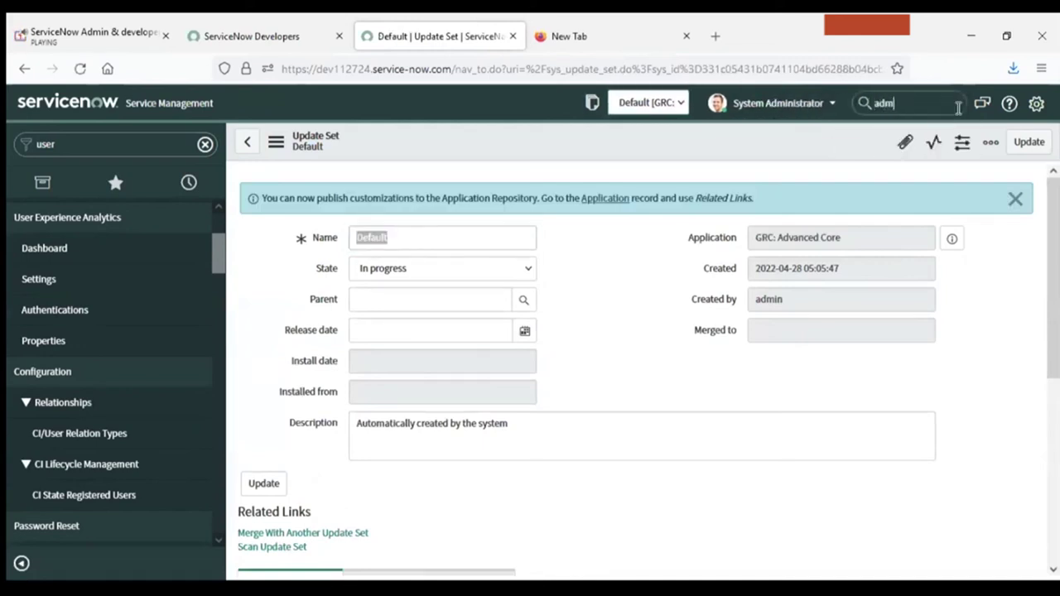
Search globally for 'admin' and review the 728 results.
{"action": "type", "text": "admin"}
{"action": "key", "text": "Return"}
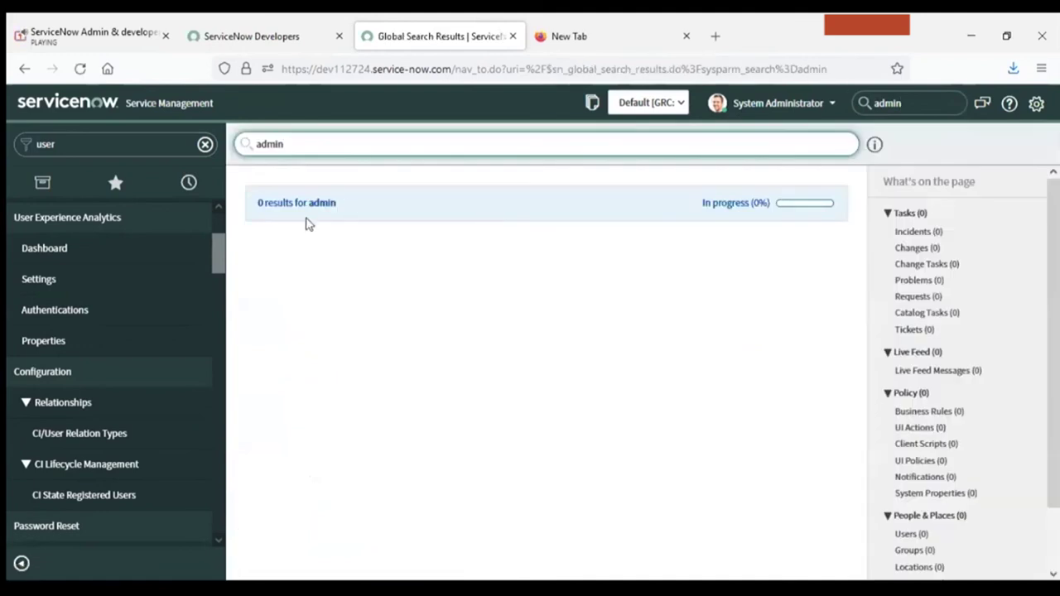
{"action": "left_click_drag", "start_coordinate": [345, 204], "coordinate": [271, 205]}
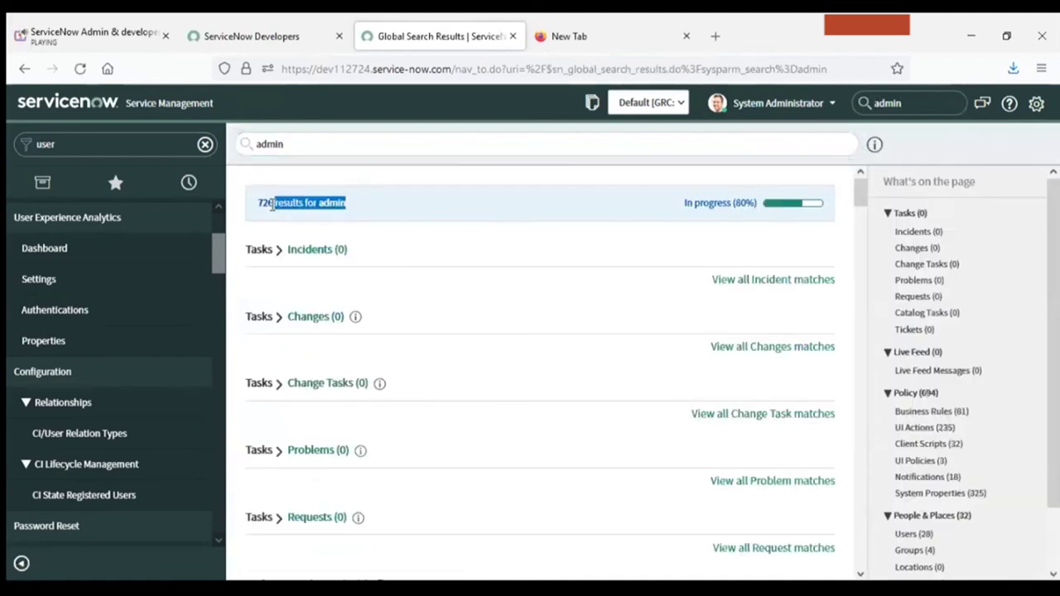
{"action": "left_click_drag", "start_coordinate": [861, 203], "coordinate": [861, 242]}
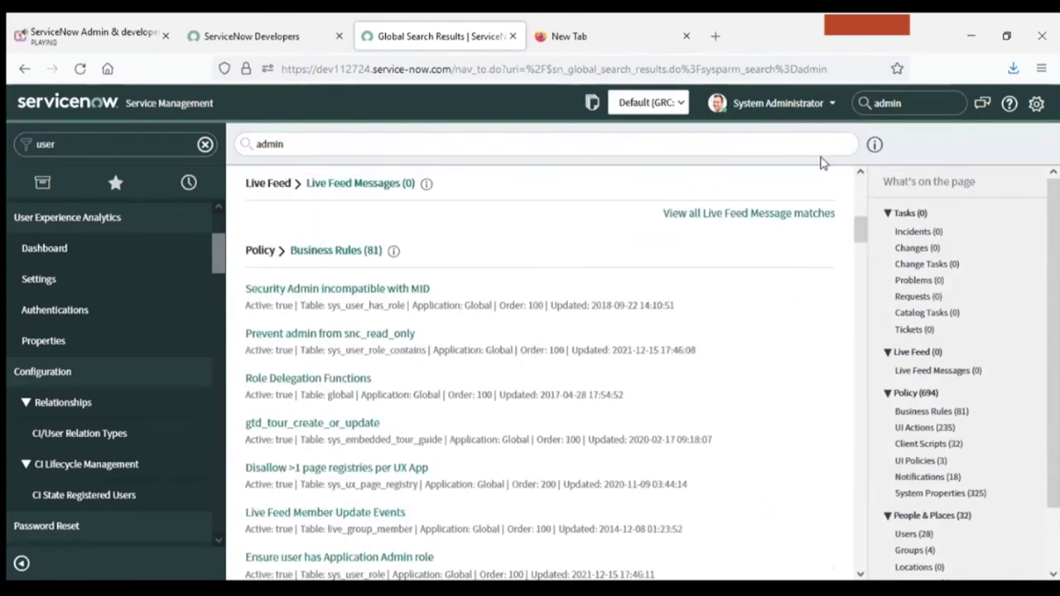
Open the User Guide from the Help sidebar, then return to the results and System Settings.
{"action": "left_click", "coordinate": [1010, 106]}
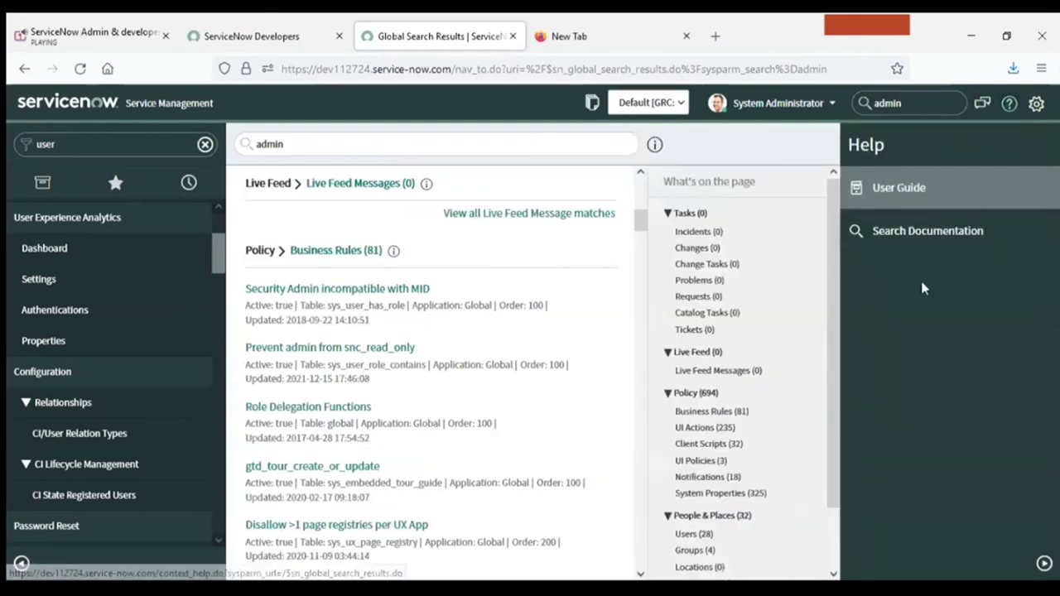
{"action": "left_click", "coordinate": [966, 204]}
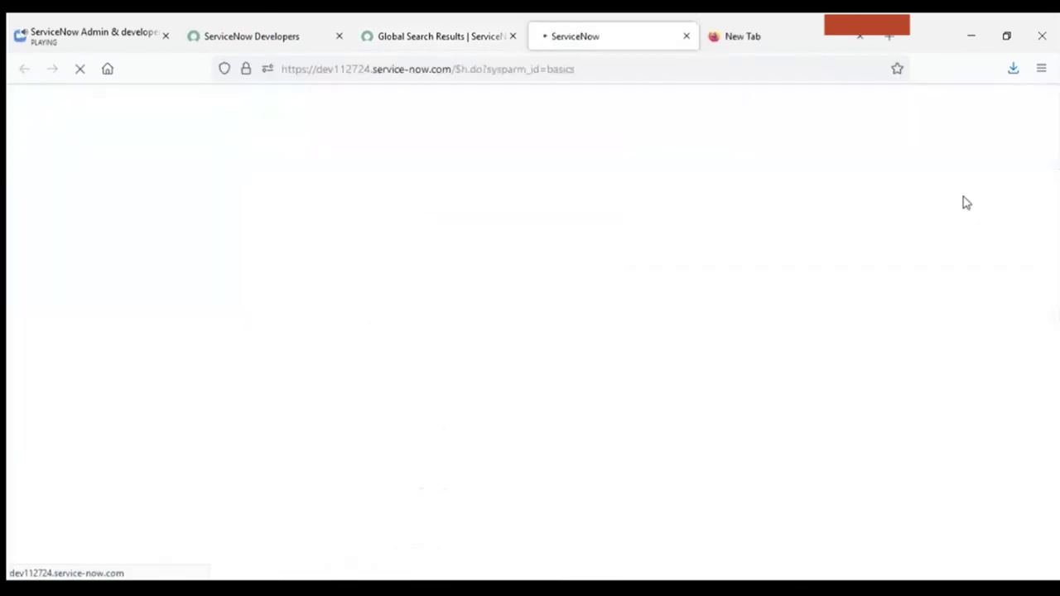
{"action": "left_click", "coordinate": [497, 30]}
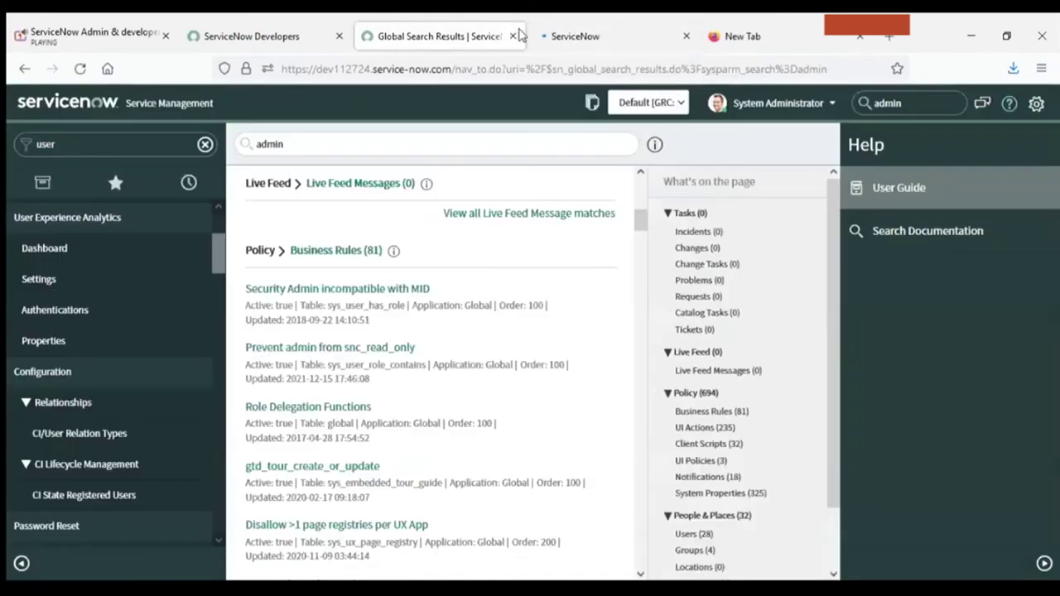
{"action": "left_click", "coordinate": [1036, 105]}
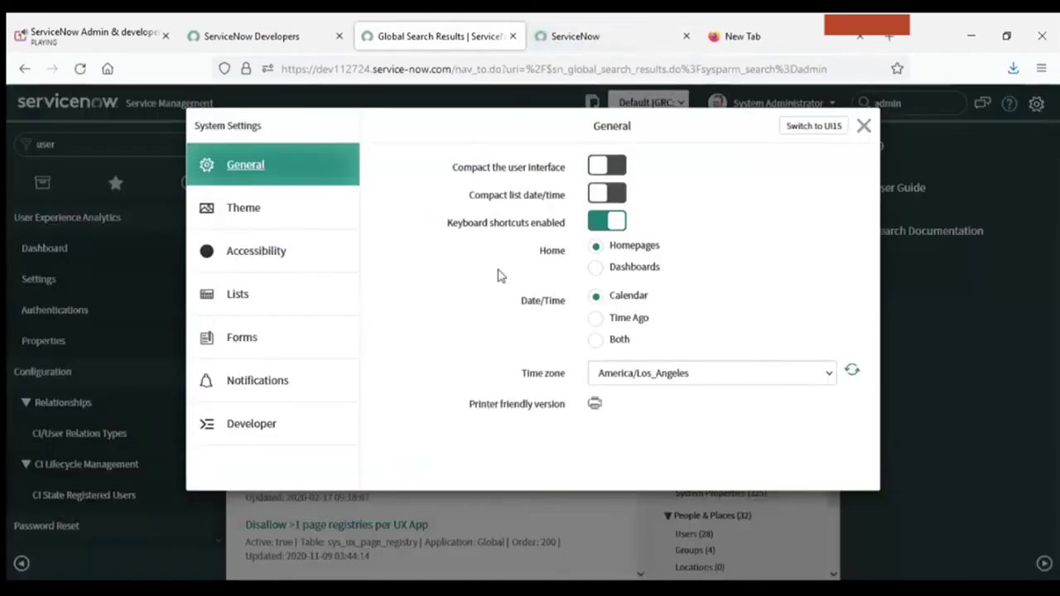
Turn on 'Show application picker in header' and make Global the current application.
{"action": "left_click", "coordinate": [230, 434]}
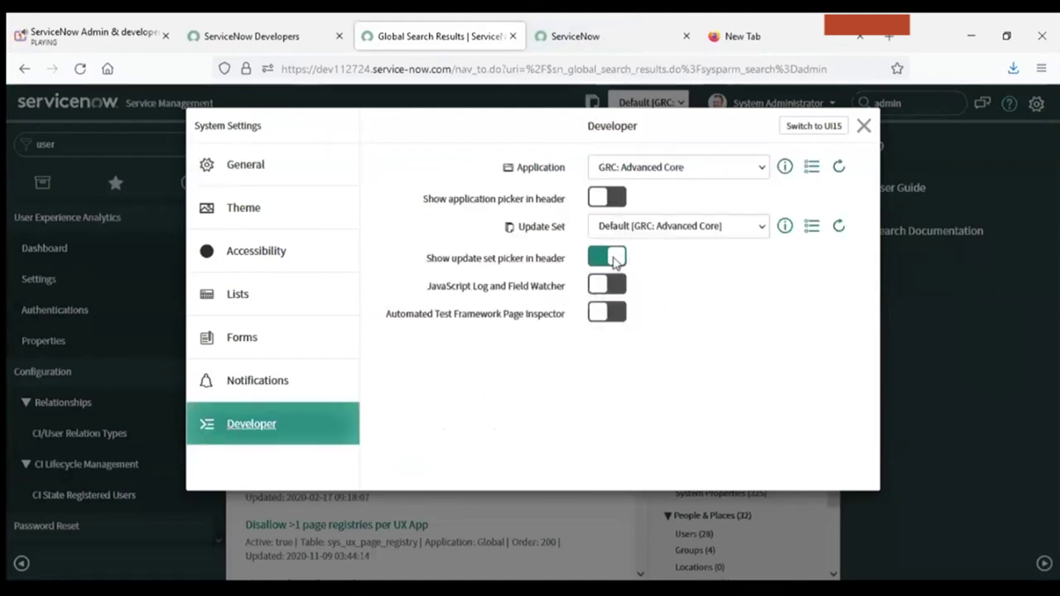
{"action": "left_click", "coordinate": [617, 197]}
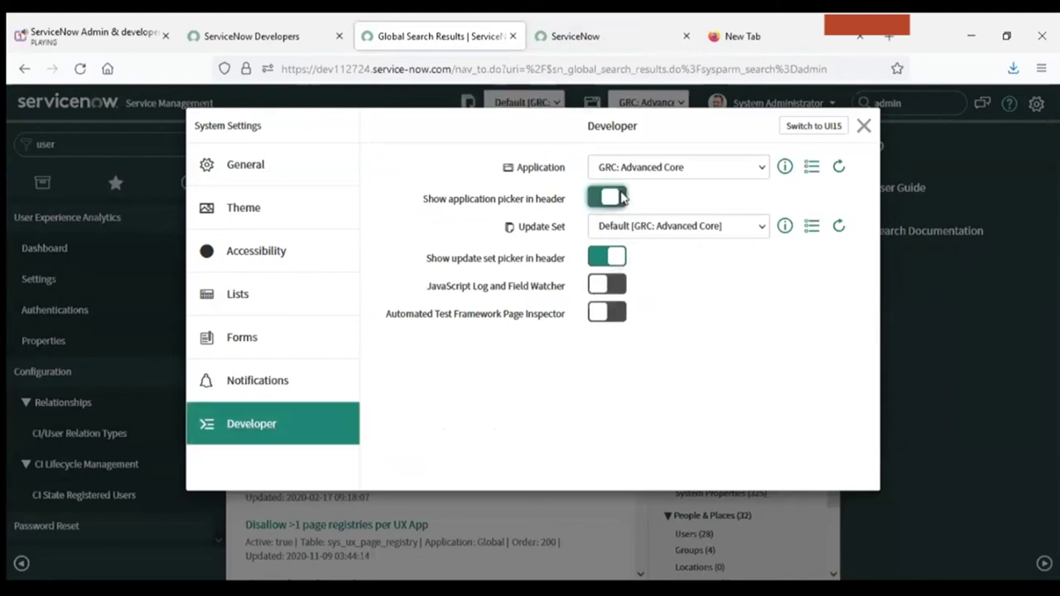
{"action": "left_click", "coordinate": [675, 168]}
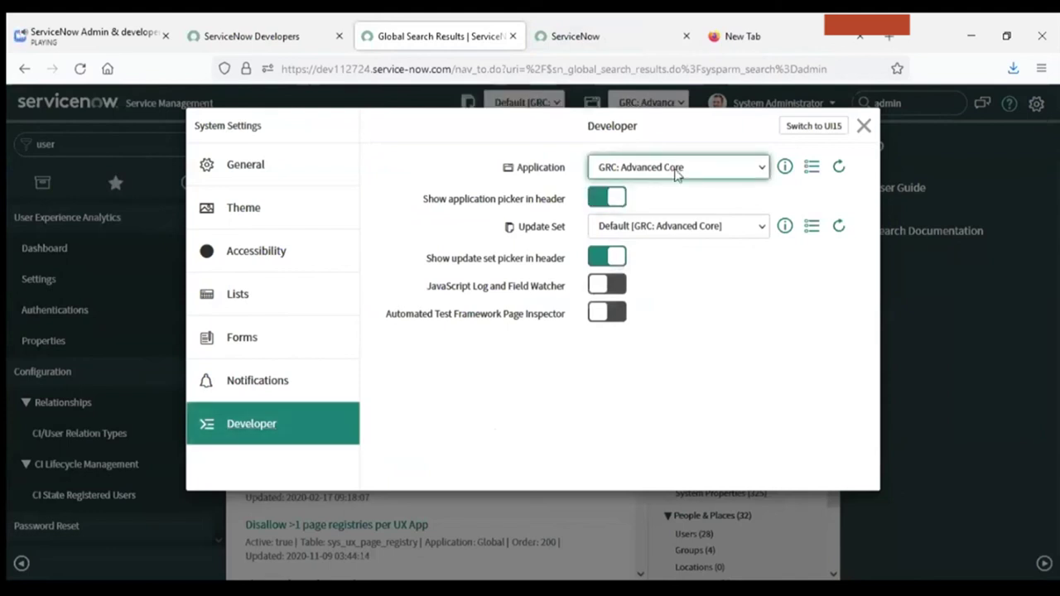
{"action": "key", "text": "Up"}
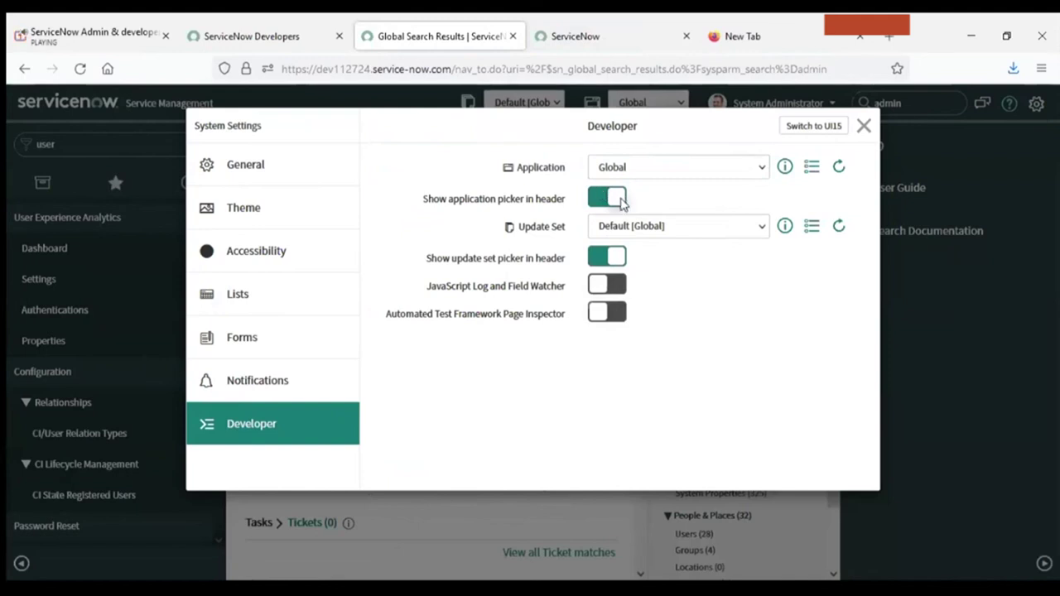
Browse the Notifications, Forms, Lists and Accessibility settings pages.
{"action": "left_click", "coordinate": [226, 374]}
{"action": "left_click", "coordinate": [232, 351]}
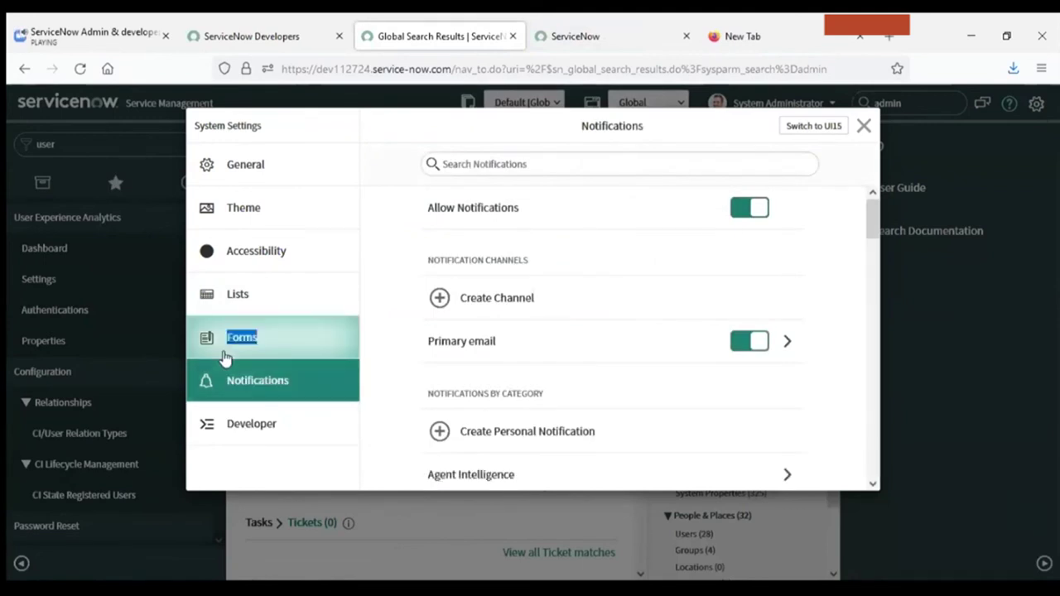
{"action": "left_click", "coordinate": [245, 301]}
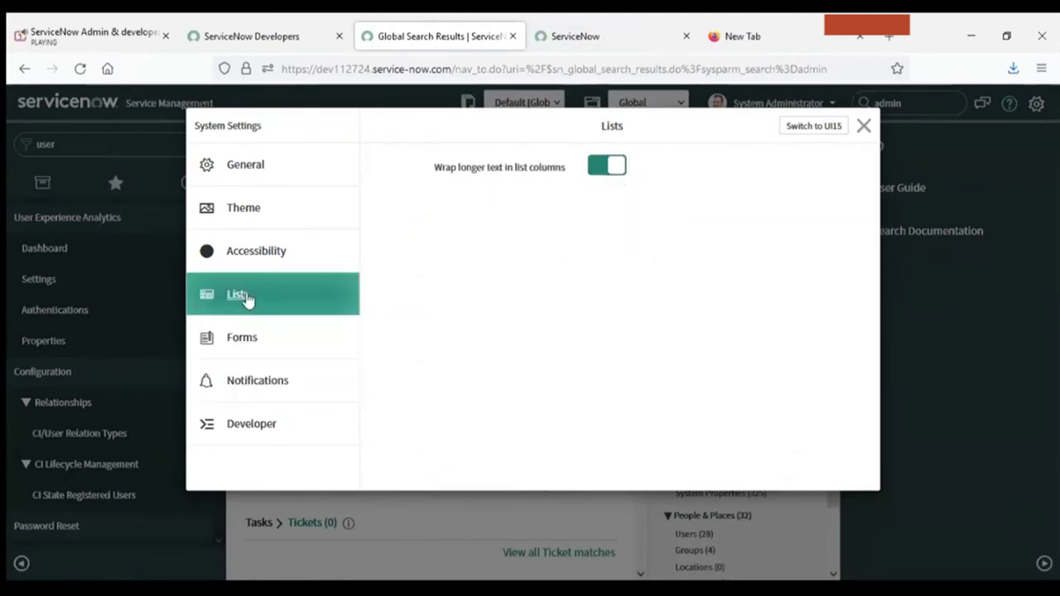
{"action": "left_click", "coordinate": [273, 255]}
Apply the DarkNOW theme and go to the instance home page.
{"action": "left_click", "coordinate": [290, 225]}
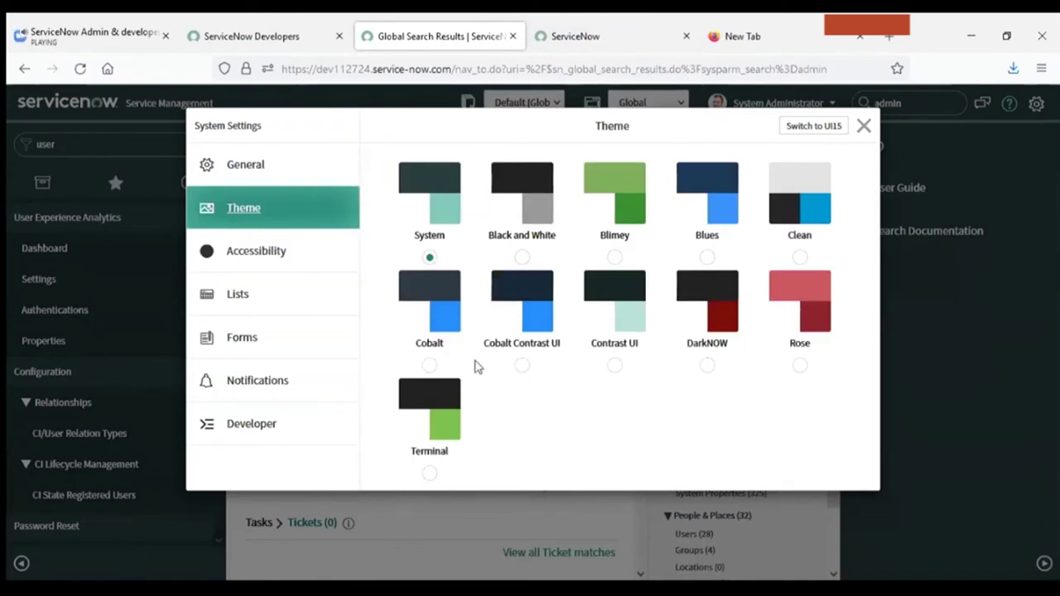
{"action": "left_click", "coordinate": [720, 296]}
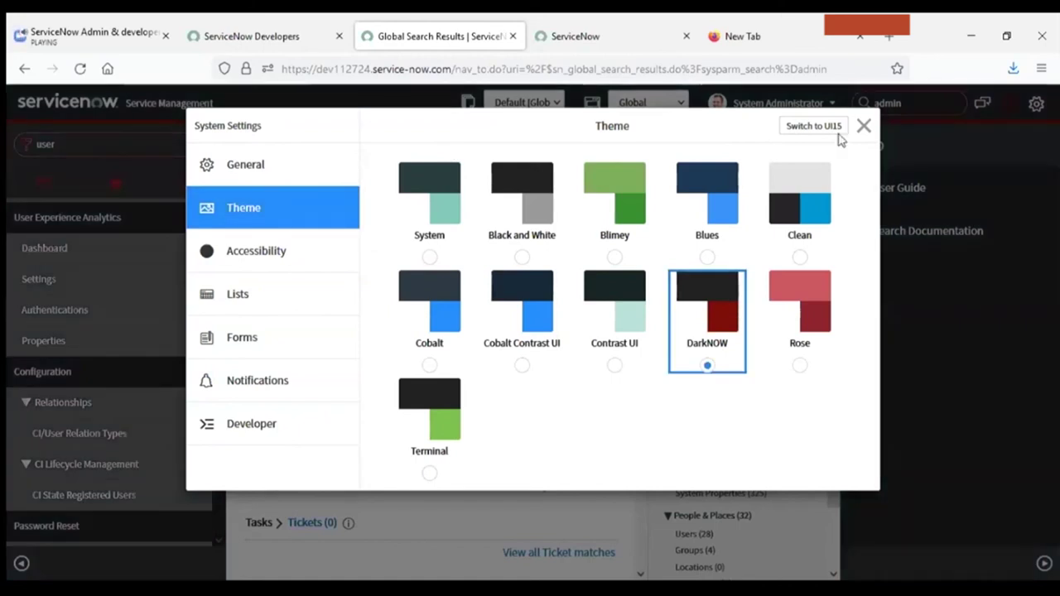
{"action": "left_click", "coordinate": [864, 126]}
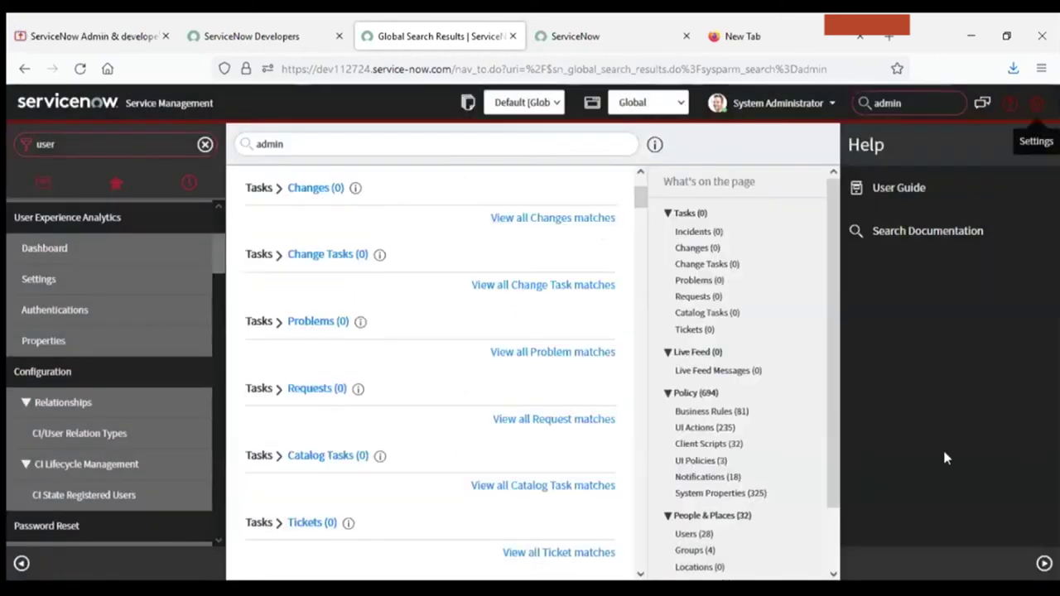
{"action": "left_click", "coordinate": [68, 104]}
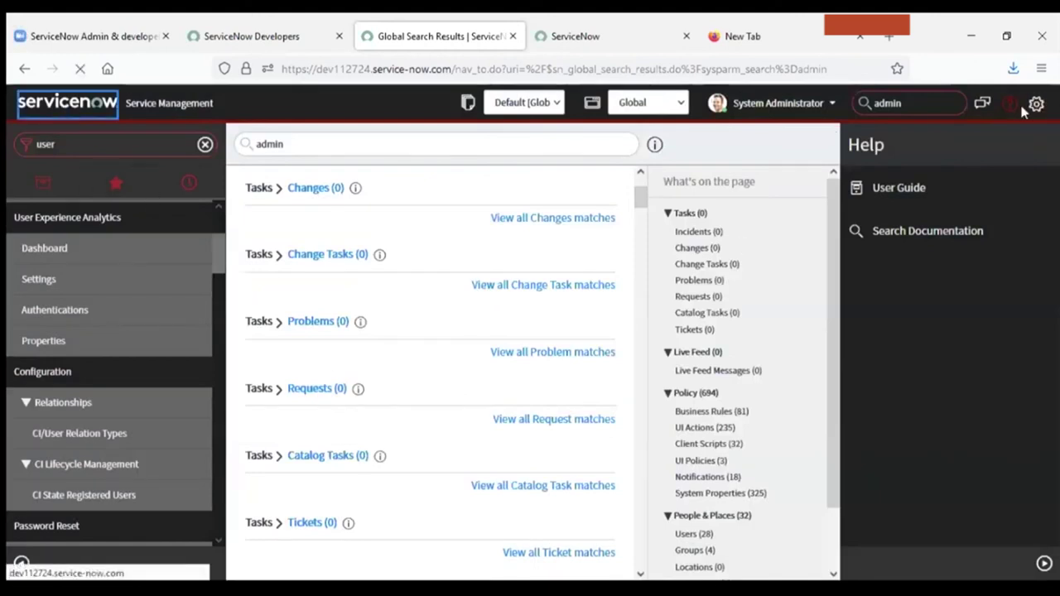
Try the green Blimey theme, then switch back to the System theme.
{"action": "left_click", "coordinate": [1034, 107]}
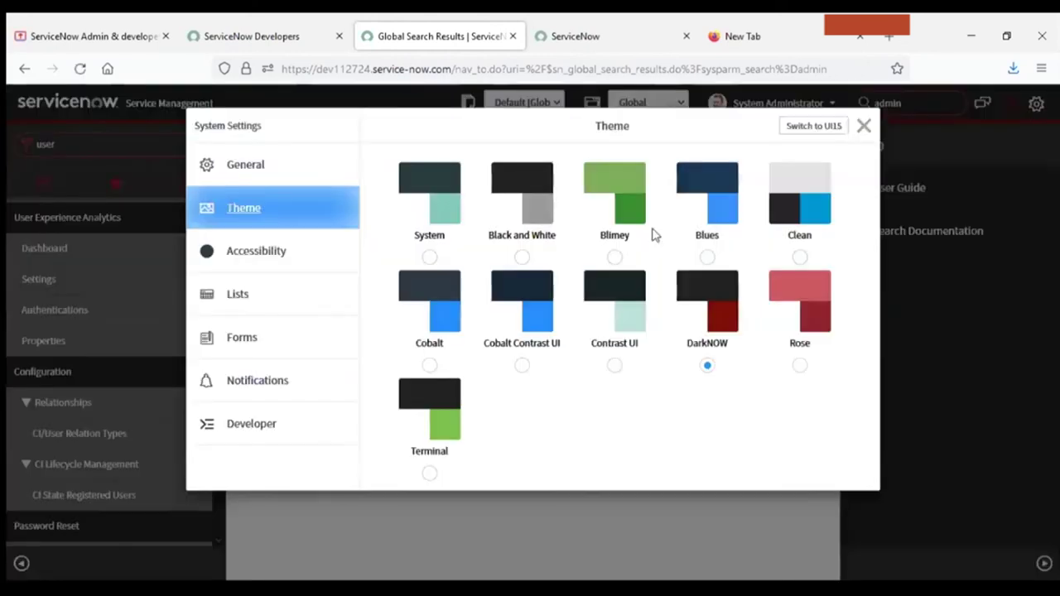
{"action": "left_click", "coordinate": [612, 257]}
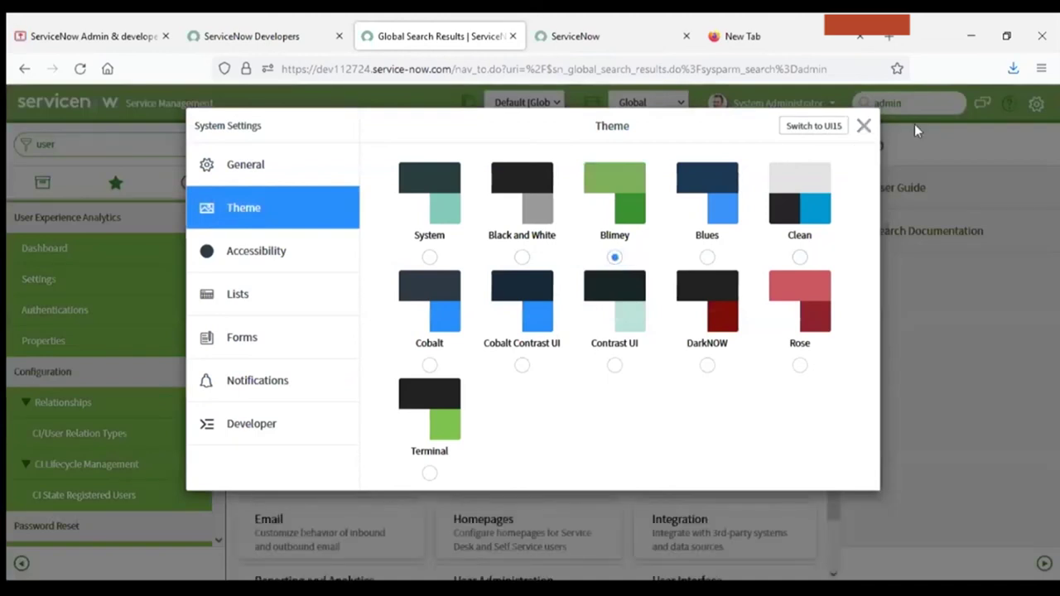
{"action": "left_click", "coordinate": [864, 126]}
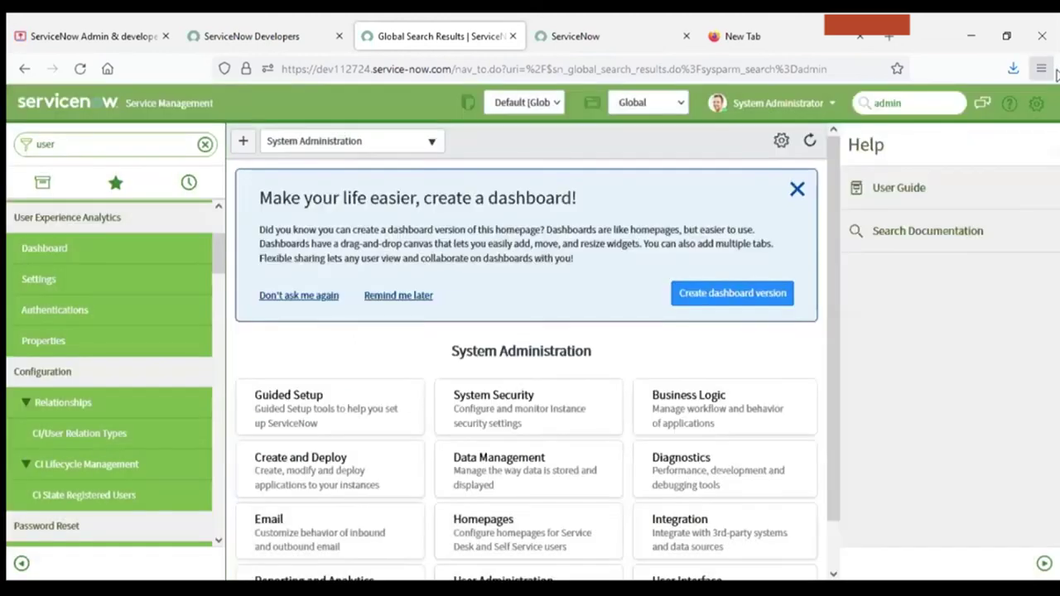
{"action": "left_click", "coordinate": [1036, 102]}
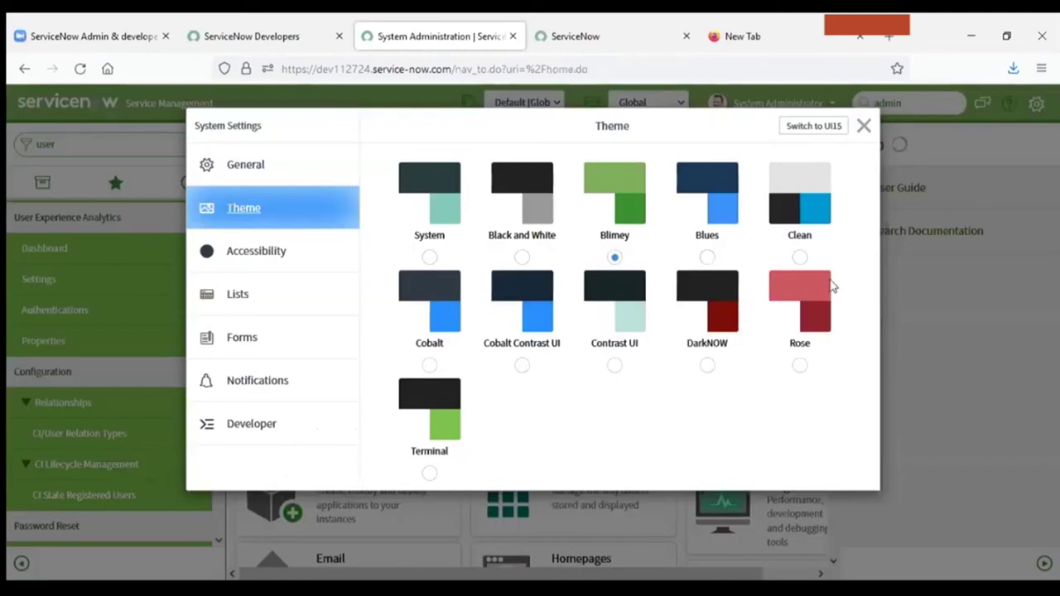
{"action": "left_click", "coordinate": [440, 192]}
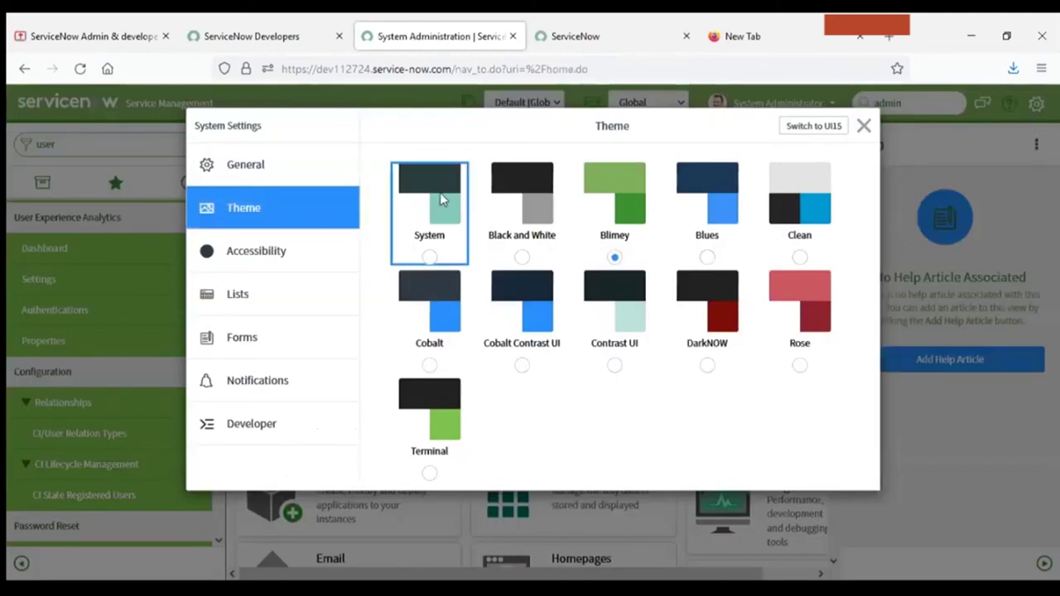
{"action": "left_click", "coordinate": [864, 126]}
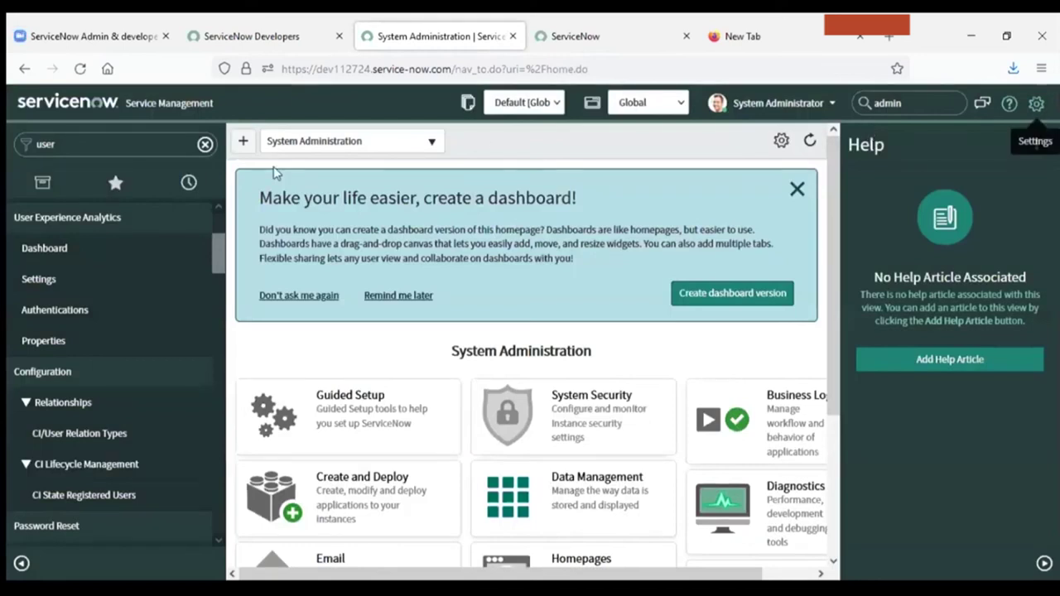
Add new personal homepages from the System Administration homepage, up to My Homepage 3.
{"action": "left_click", "coordinate": [72, 114]}
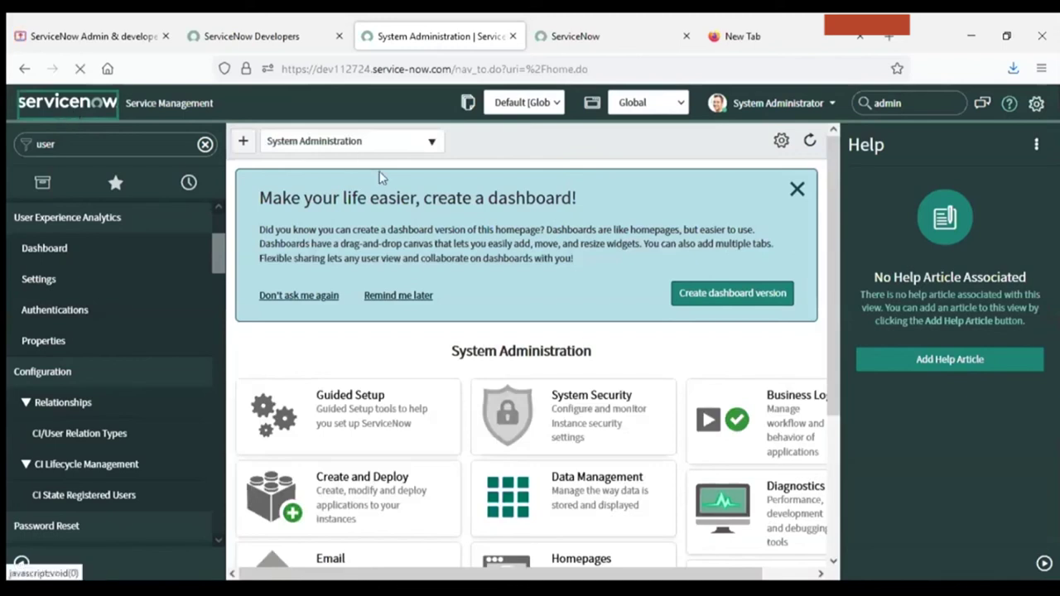
{"action": "left_click", "coordinate": [242, 146]}
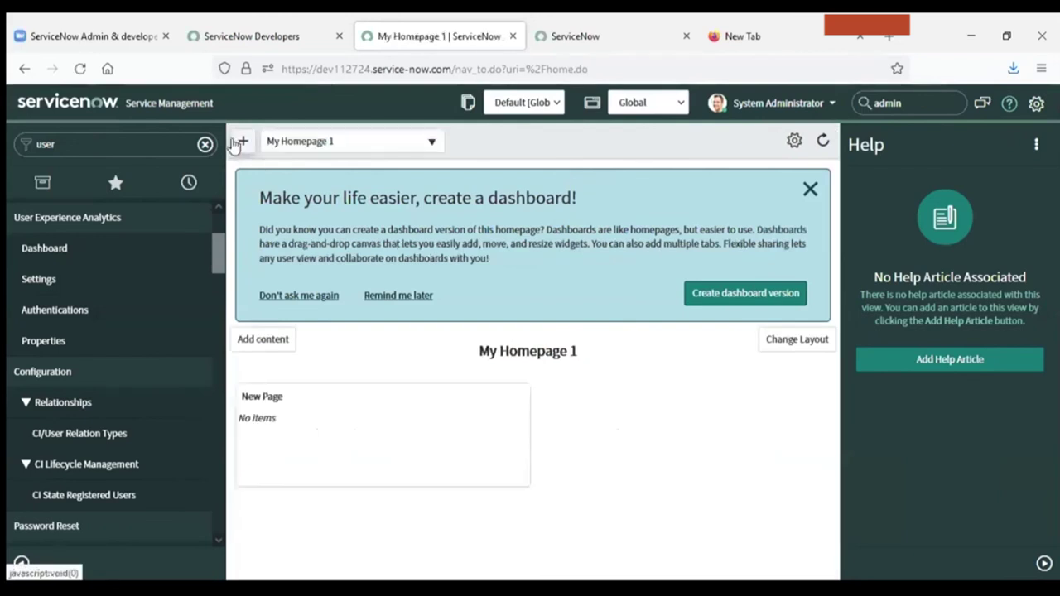
{"action": "left_click", "coordinate": [331, 140]}
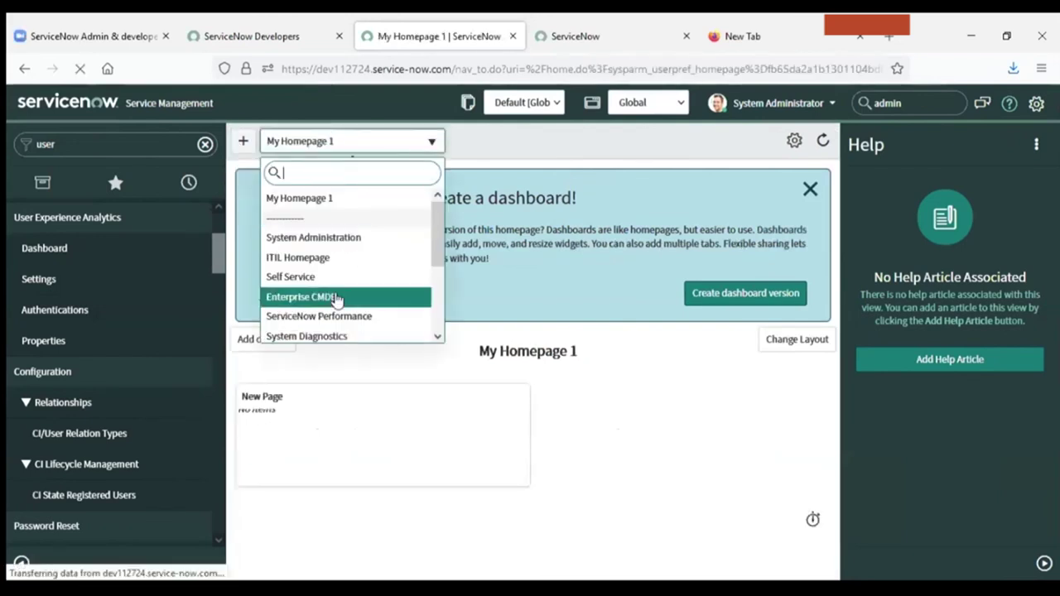
{"action": "left_click", "coordinate": [339, 300]}
Switch the homepage view to ITIL Homepage.
{"action": "left_click", "coordinate": [348, 140]}
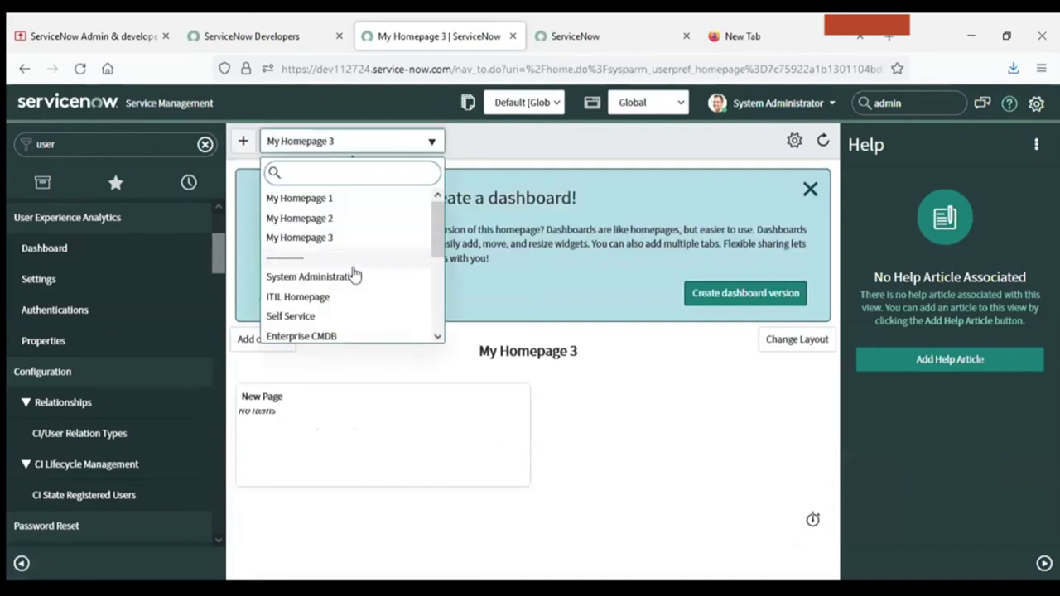
{"action": "left_click_drag", "start_coordinate": [437, 225], "coordinate": [409, 190]}
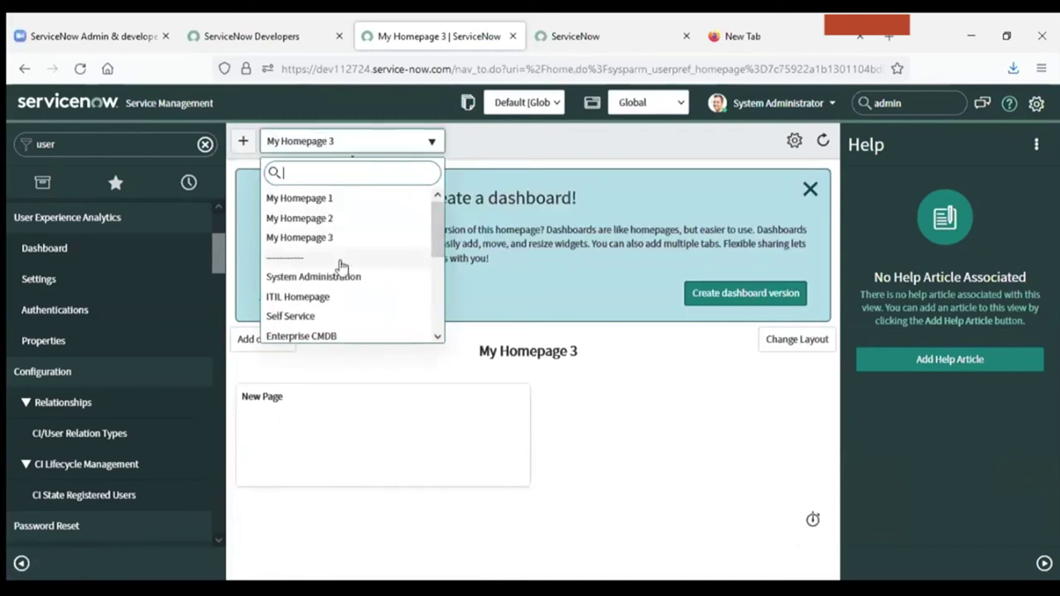
{"action": "left_click", "coordinate": [310, 297]}
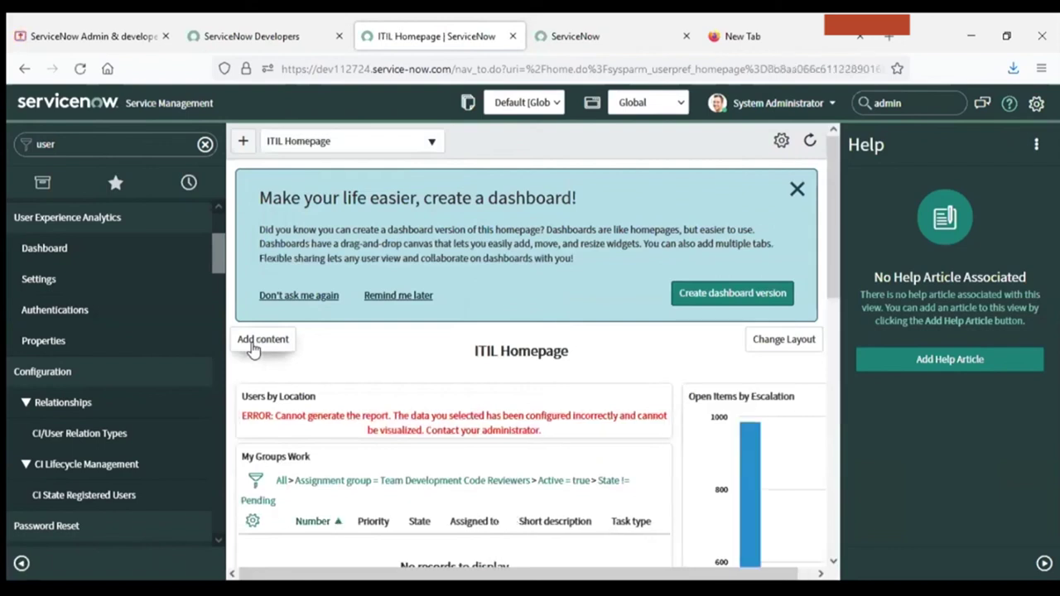
{"action": "left_click", "coordinate": [255, 349]}
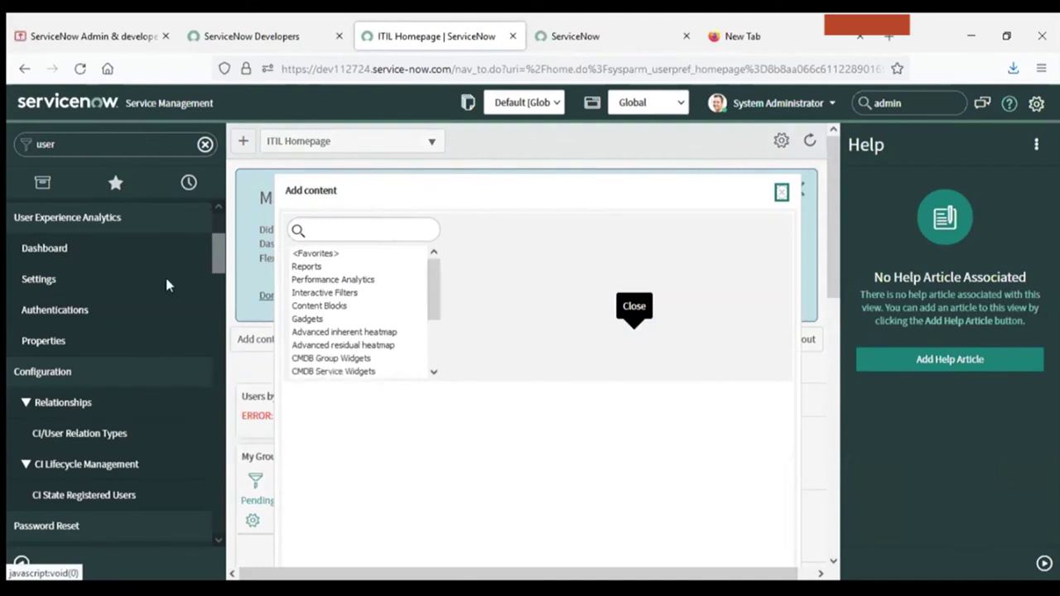
{"action": "left_click_drag", "start_coordinate": [216, 253], "coordinate": [198, 214]}
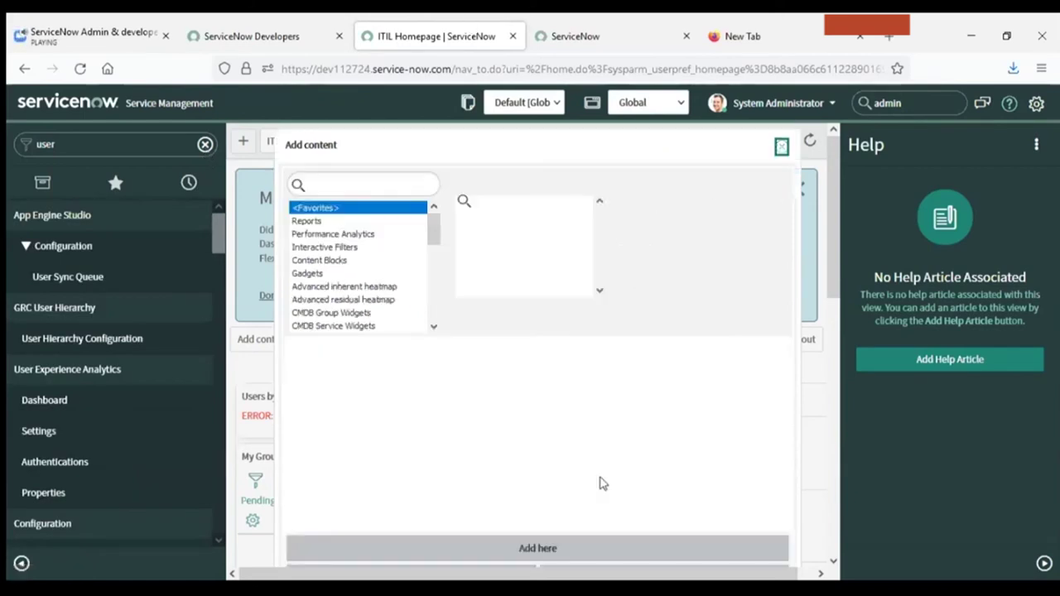
{"action": "left_click", "coordinate": [781, 146]}
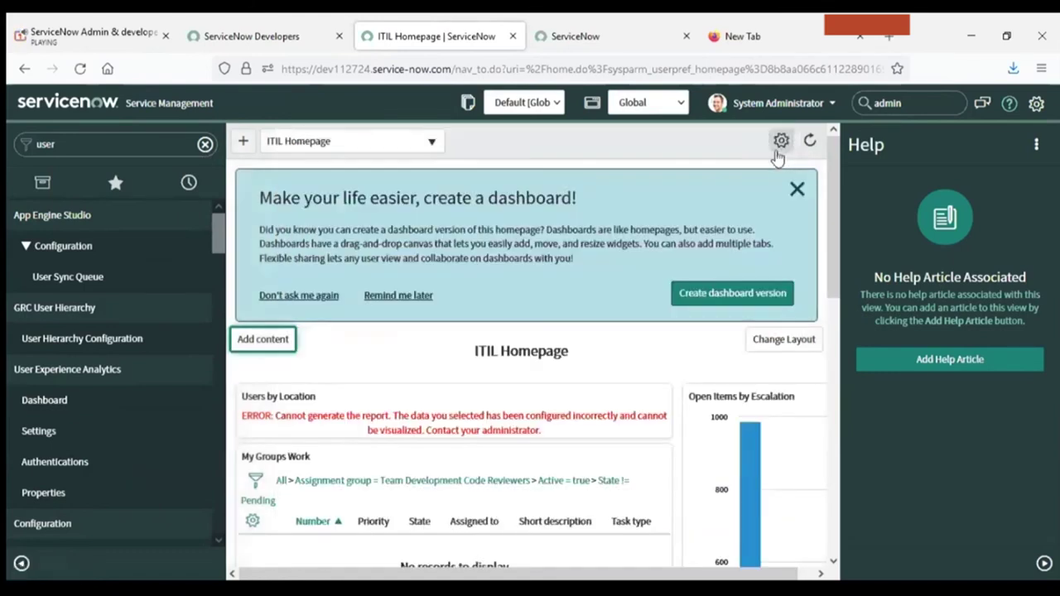
{"action": "left_click", "coordinate": [401, 71]}
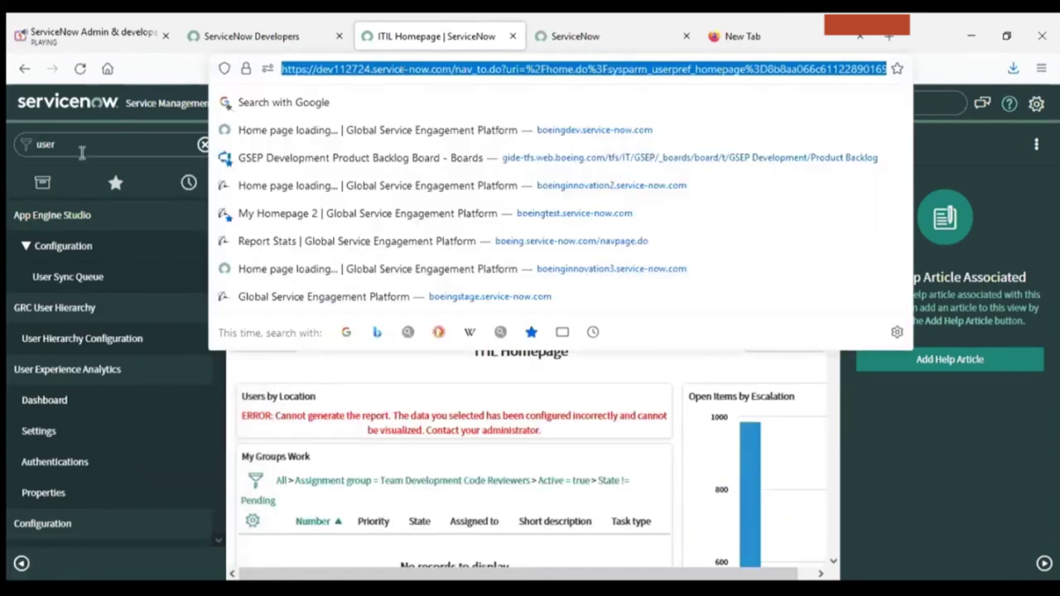
{"action": "left_click", "coordinate": [82, 146]}
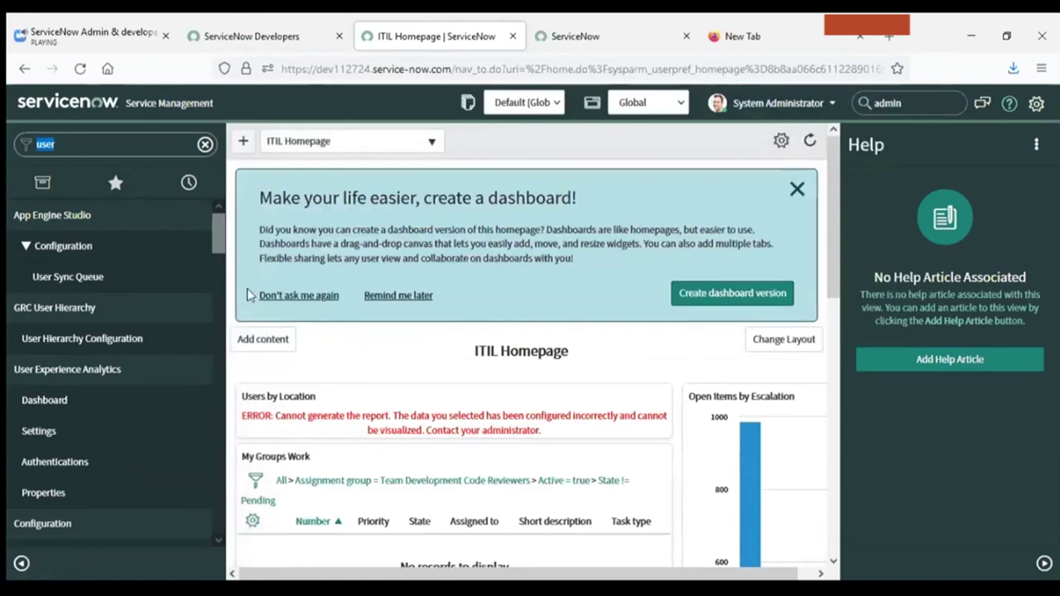